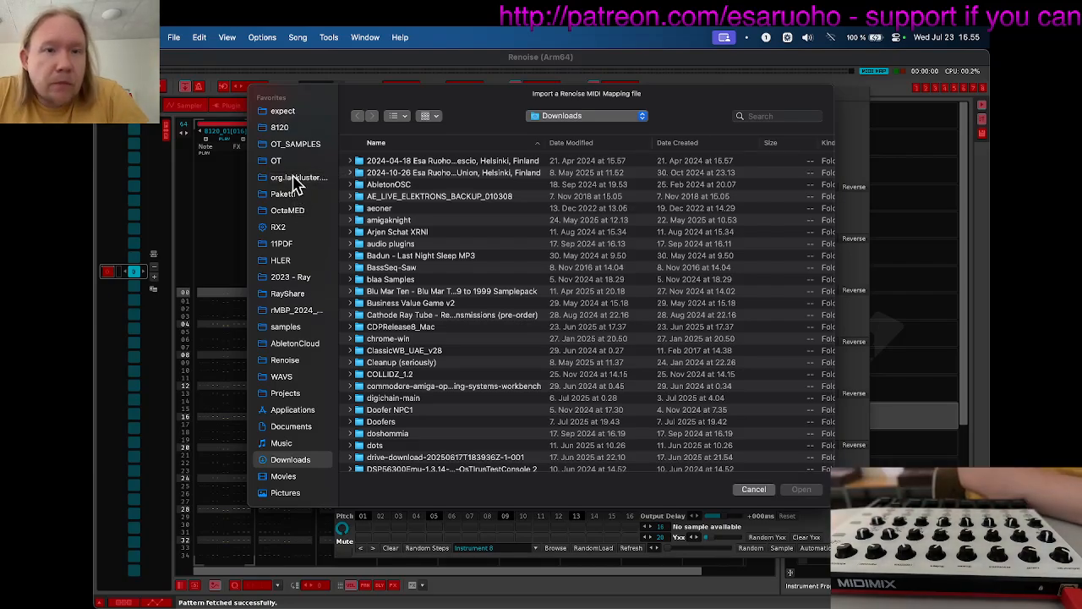
Load the MidiMix_MPKMini3 MIDI mapping from the org.lackluster.Paketti.xrnx KeyBindings folder, merging it with the current mappings, and reposition the Groovebox 8120 window.
click(296, 179)
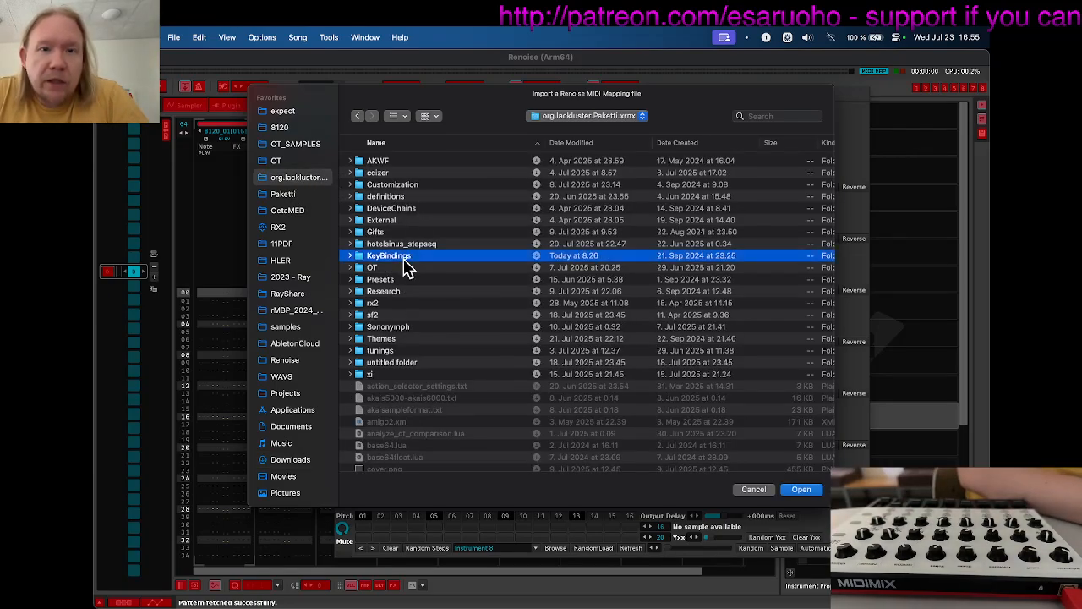
double_click(404, 256)
double_click(397, 174)
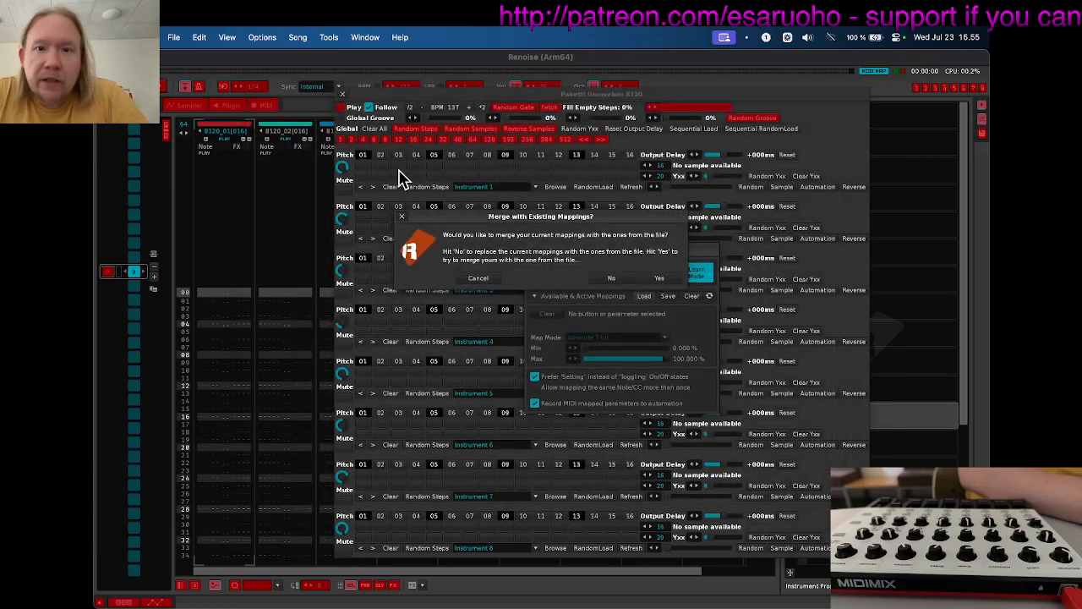
click(661, 276)
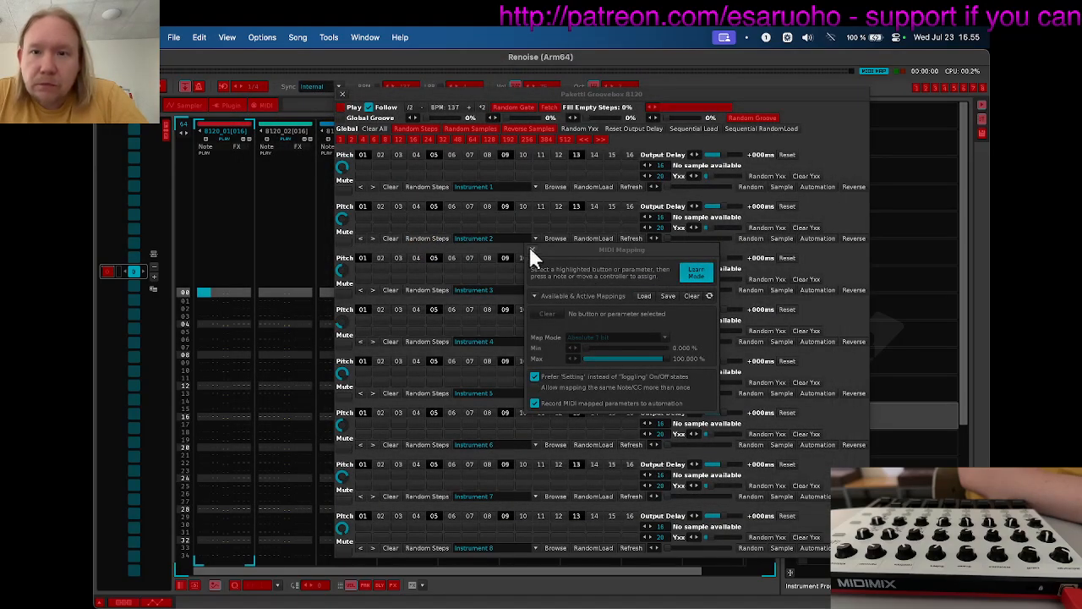
click(530, 249)
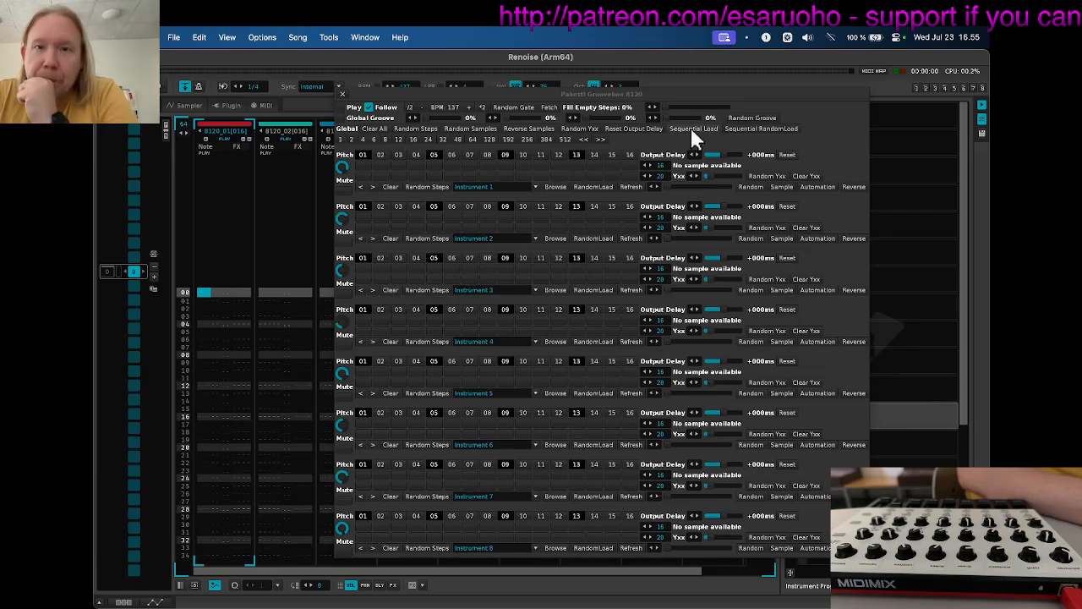
drag(611, 94, 592, 108)
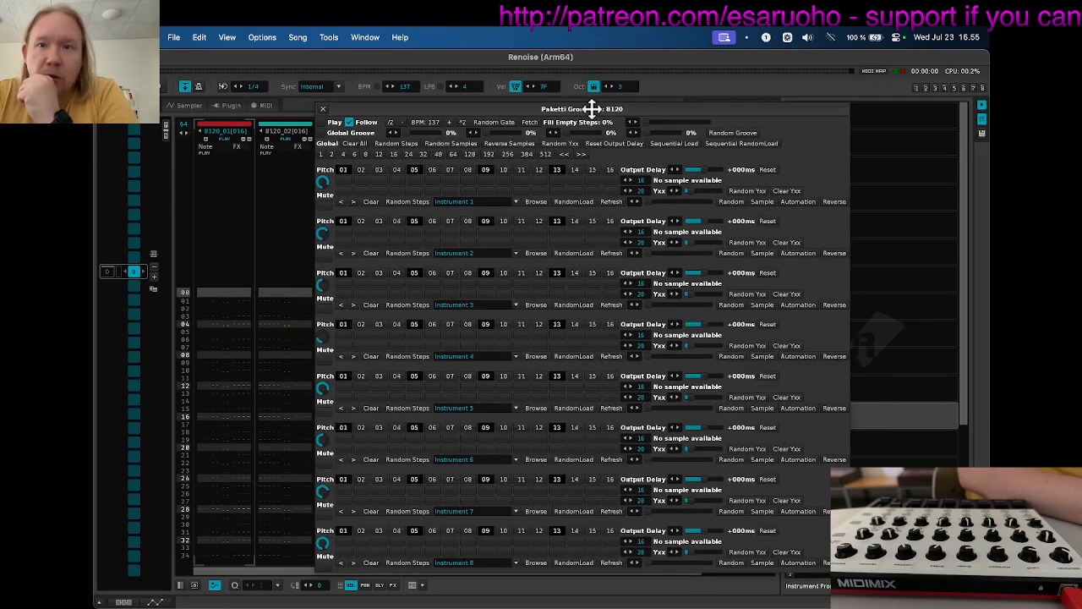
click(662, 144)
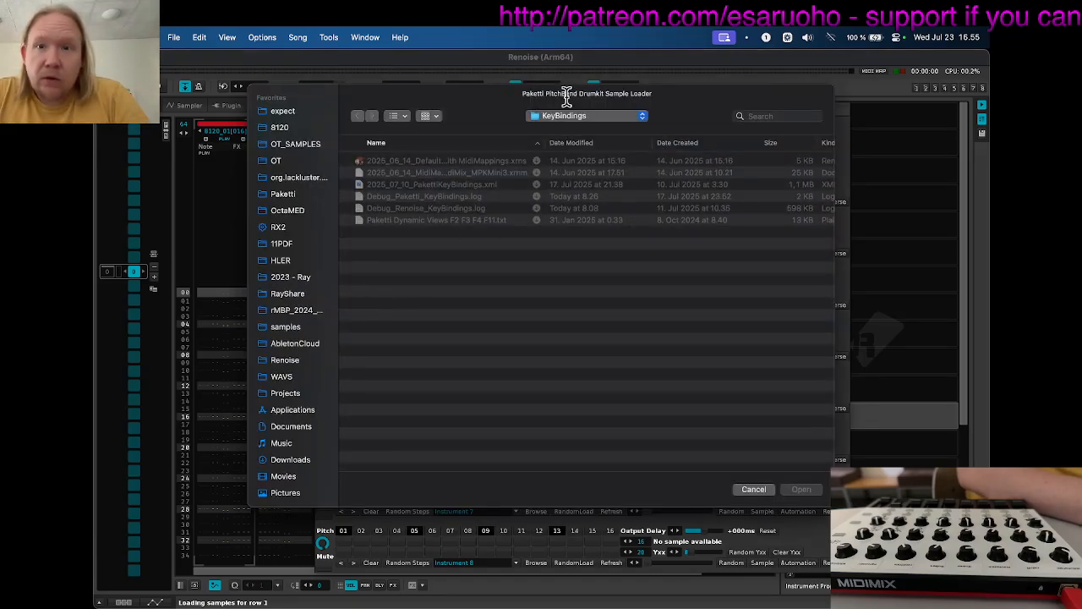
click(762, 489)
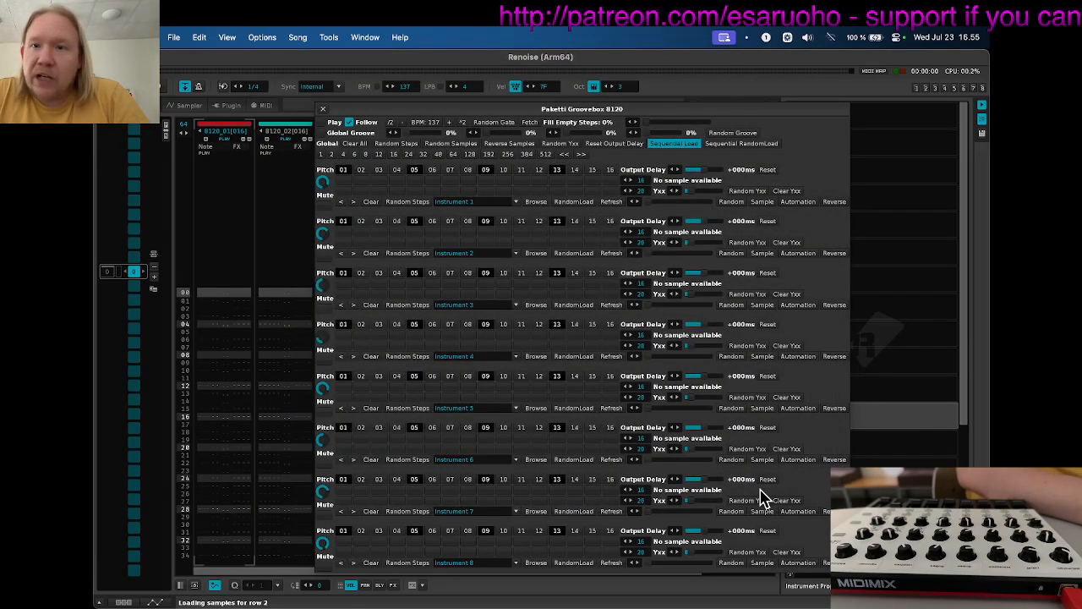
click(753, 489)
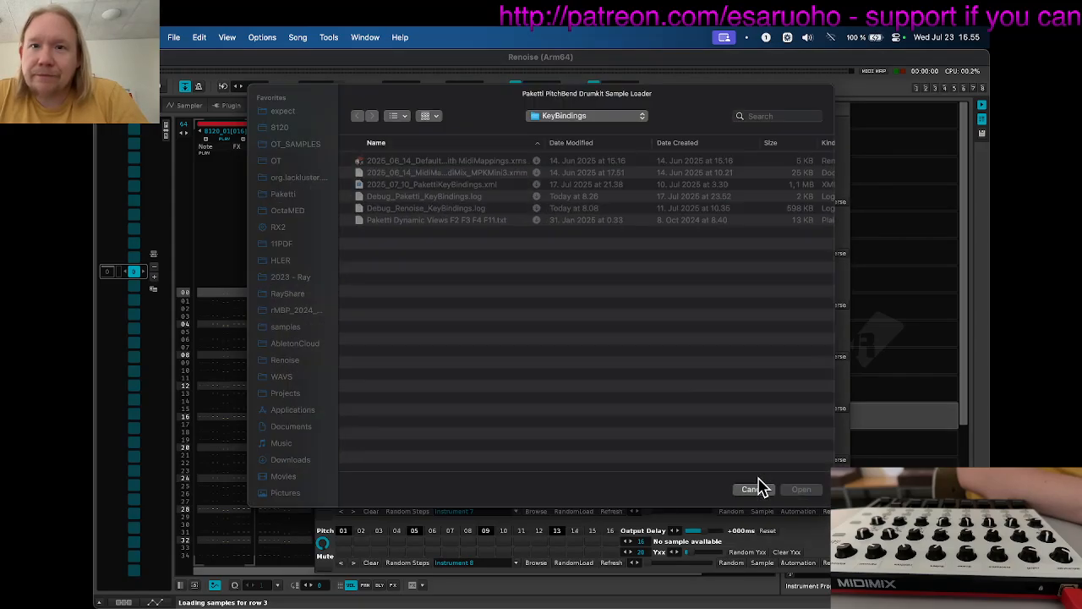
click(752, 488)
click(753, 489)
click(753, 489)
click(759, 486)
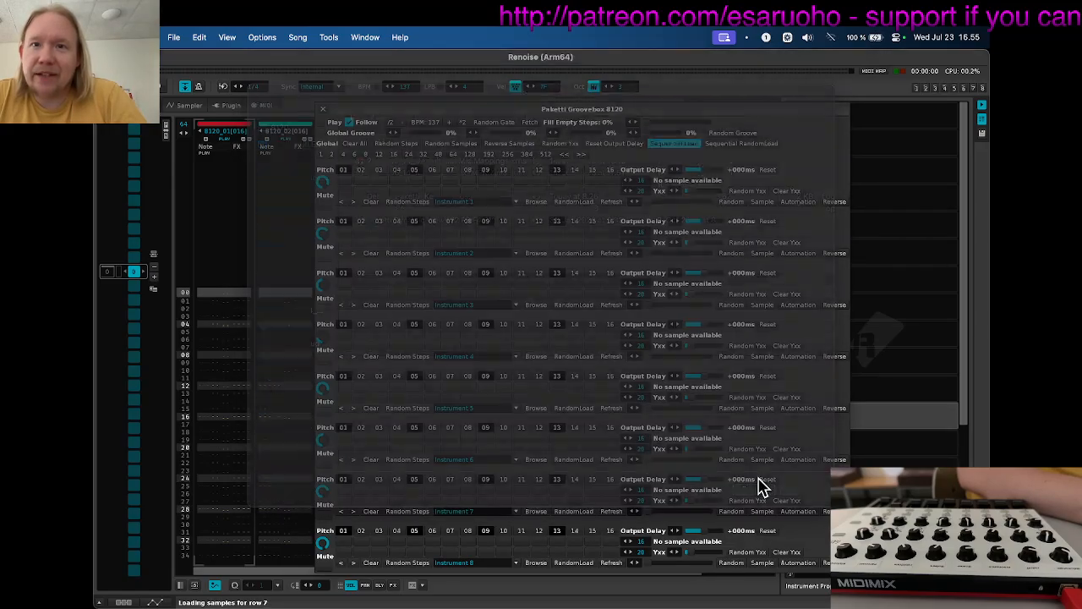
click(760, 486)
click(759, 486)
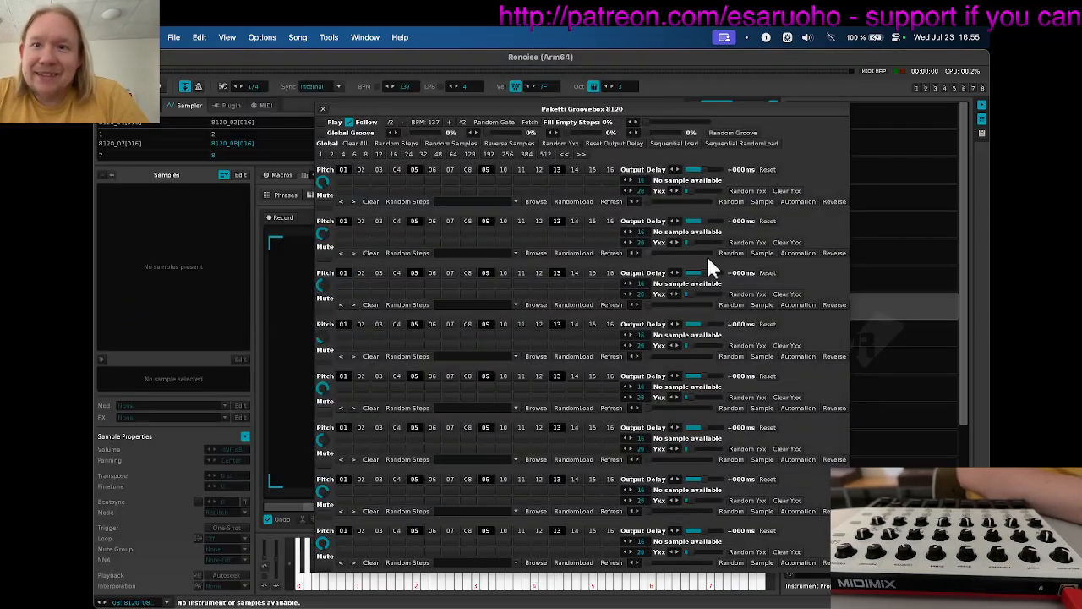
Start a sequential sample load and expand _dance megadrums 2 within the _drums folder of the rMBP_2024_01_27 sample collection.
click(672, 142)
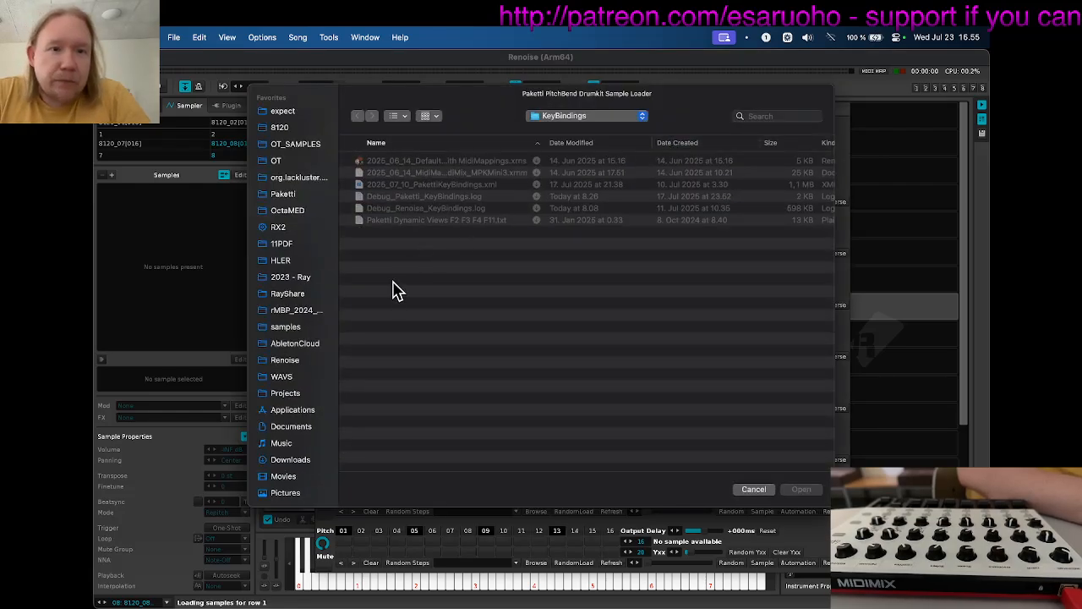
click(291, 311)
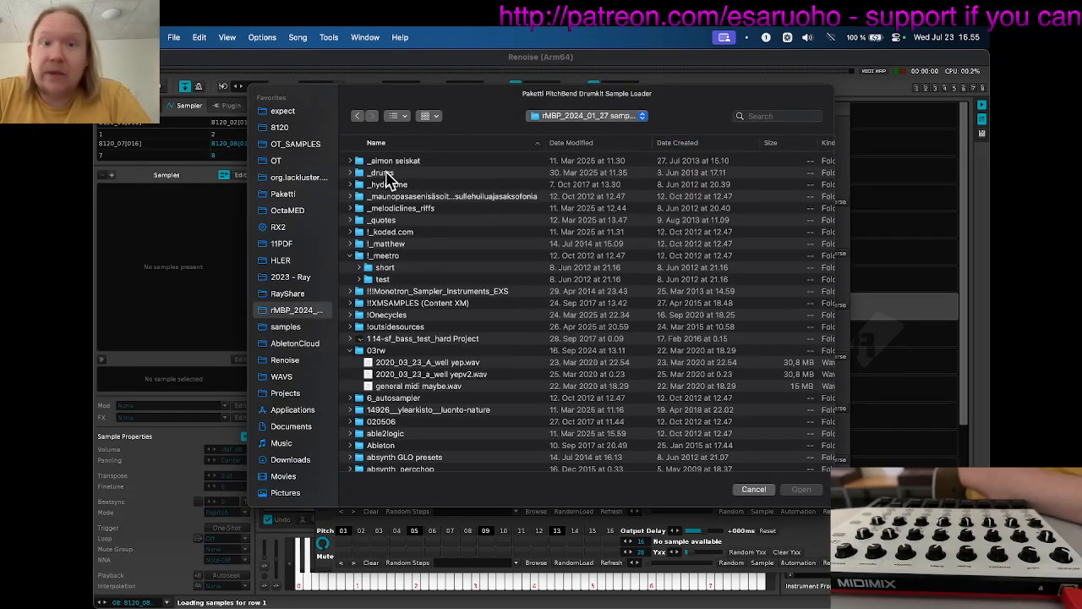
double_click(385, 174)
click(387, 175)
key(Down)
key(Down)
key(Right)
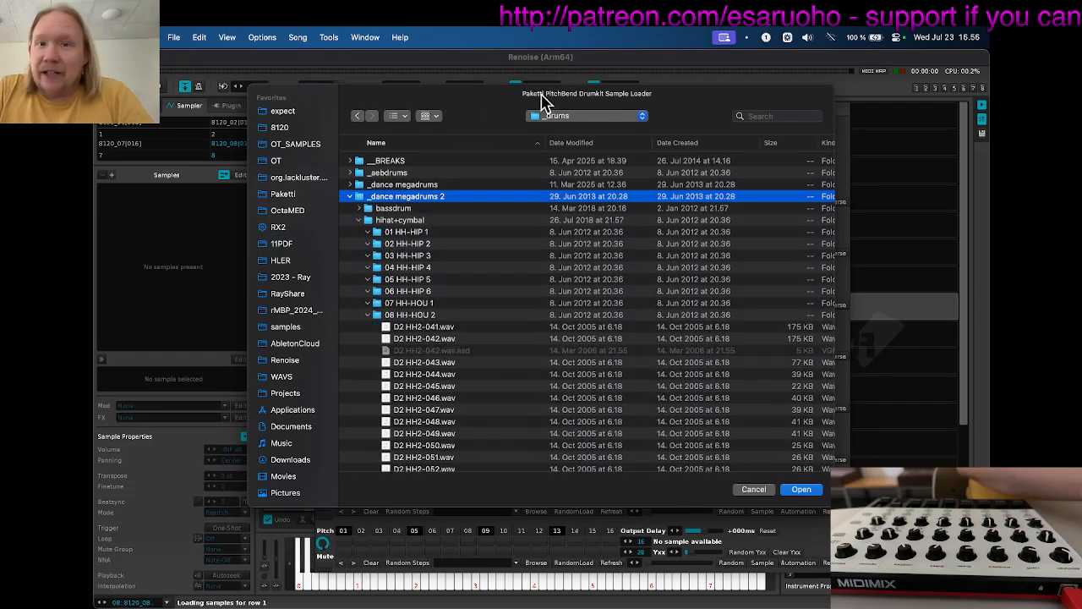
drag(521, 93, 649, 88)
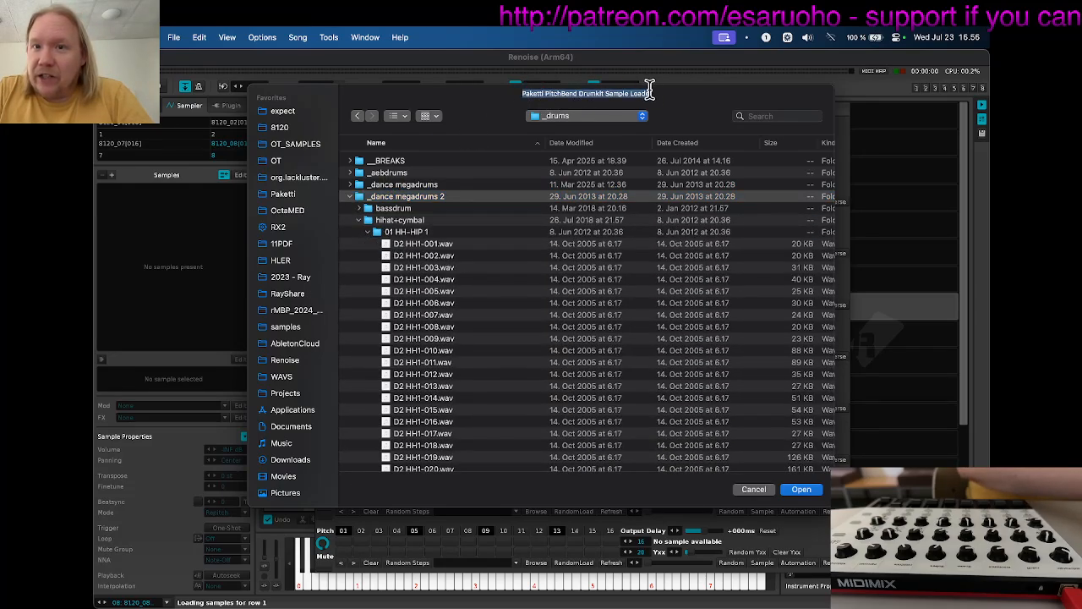
Load the bassdrum samples D2 BD1-001.wav through D2 BD2-005.wav into row 1.
click(417, 210)
key(Right)
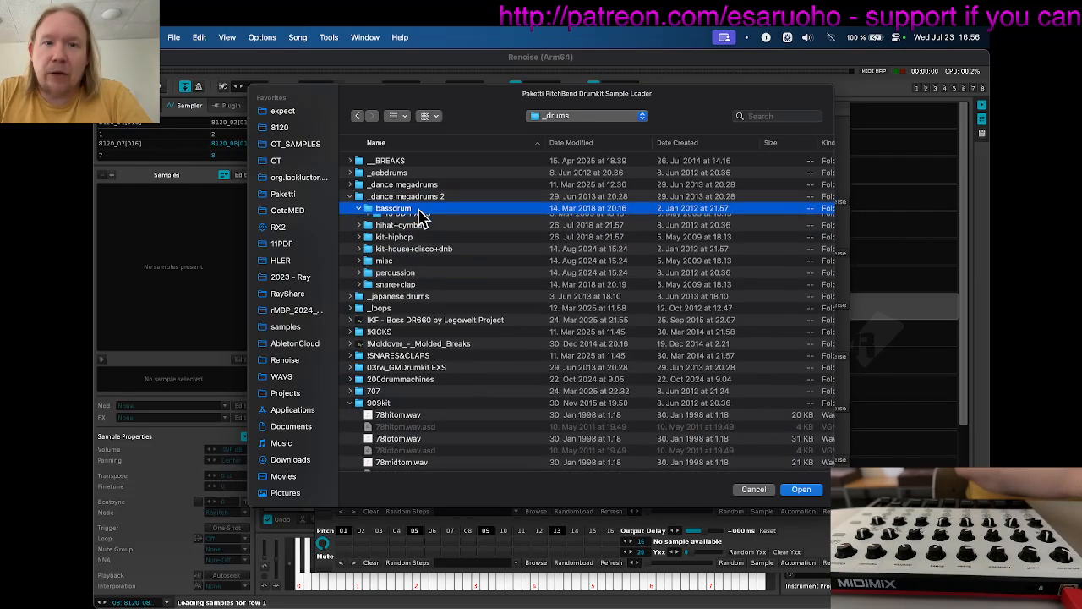
key(Down)
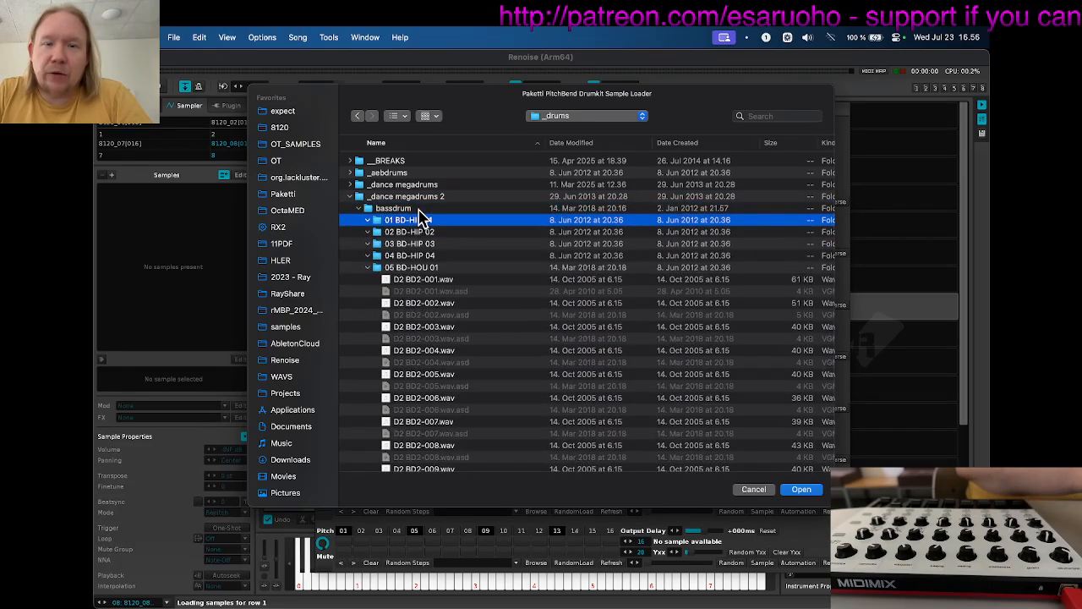
key(Right)
key(Down)
scroll(433, 271, down, 20)
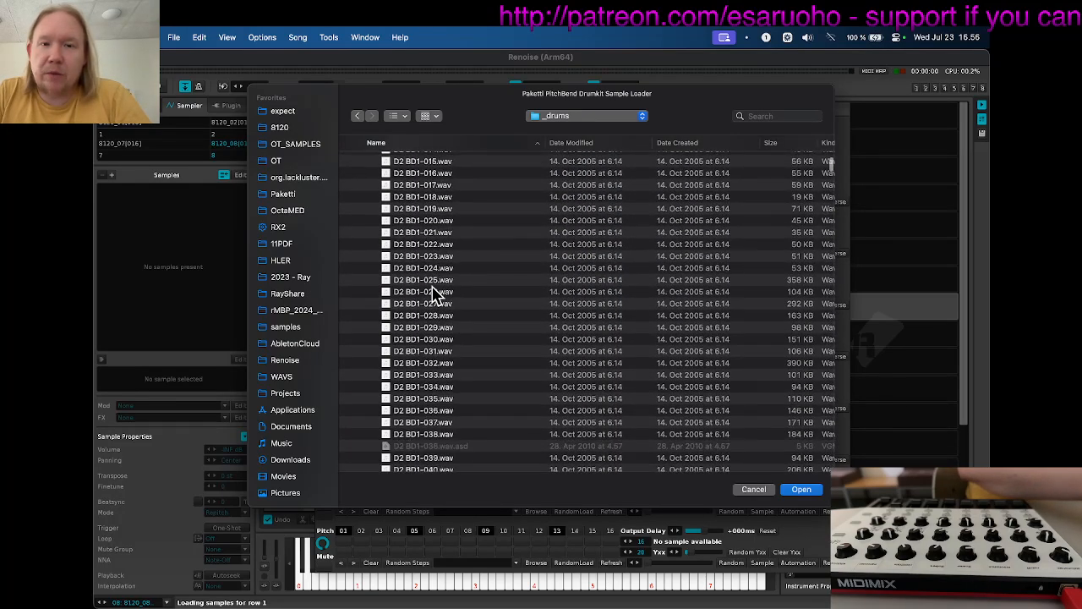
scroll(433, 292, down, 20)
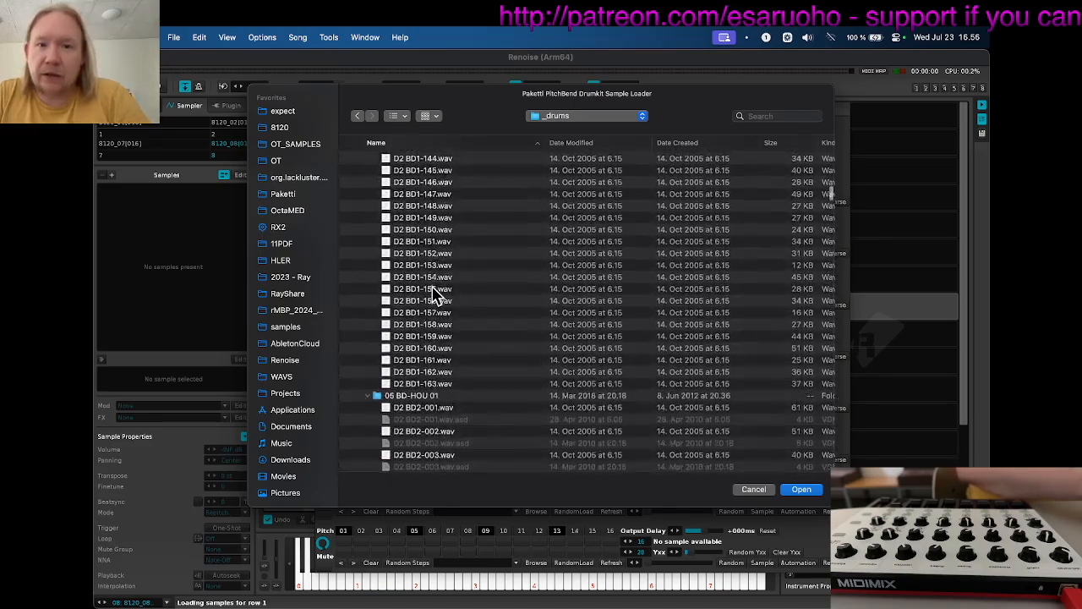
shift+click(413, 275)
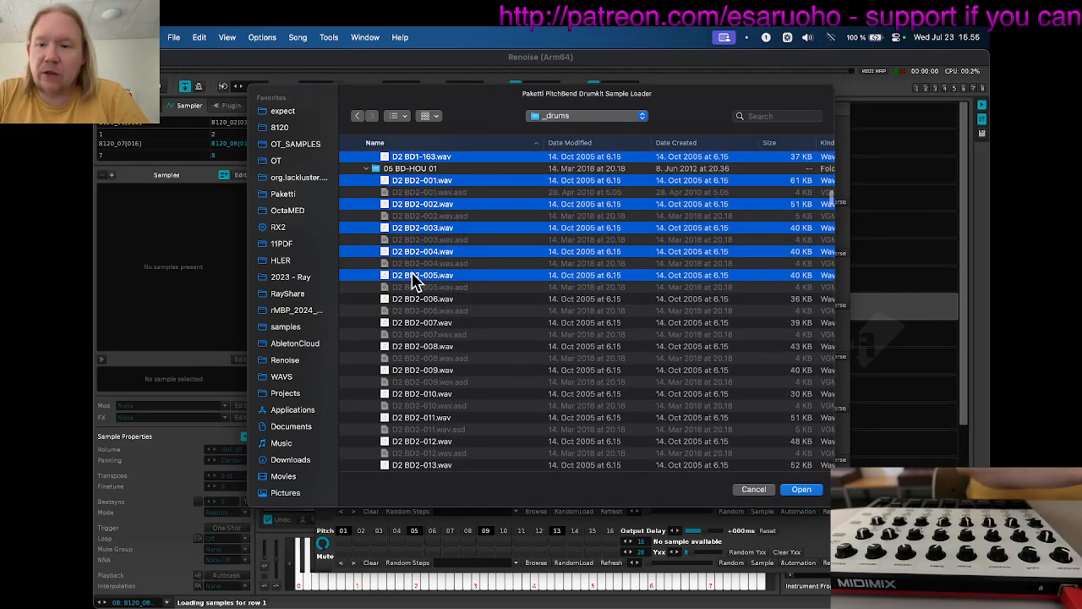
key(Return)
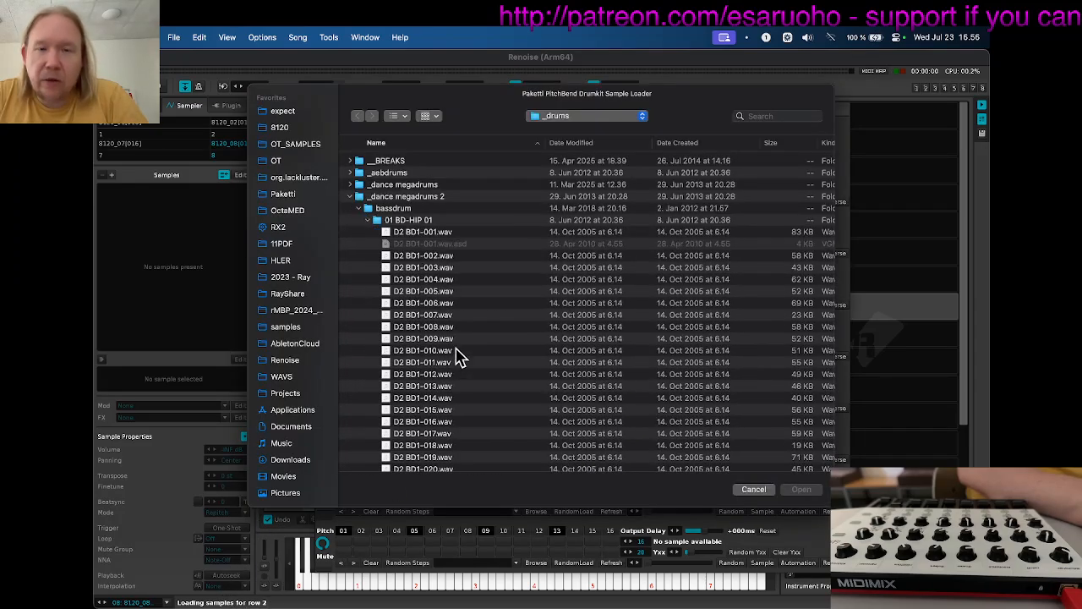
Collapse the bassdrum folder and expand the snare+clap folder for the row 2 samples.
click(373, 220)
key(Up)
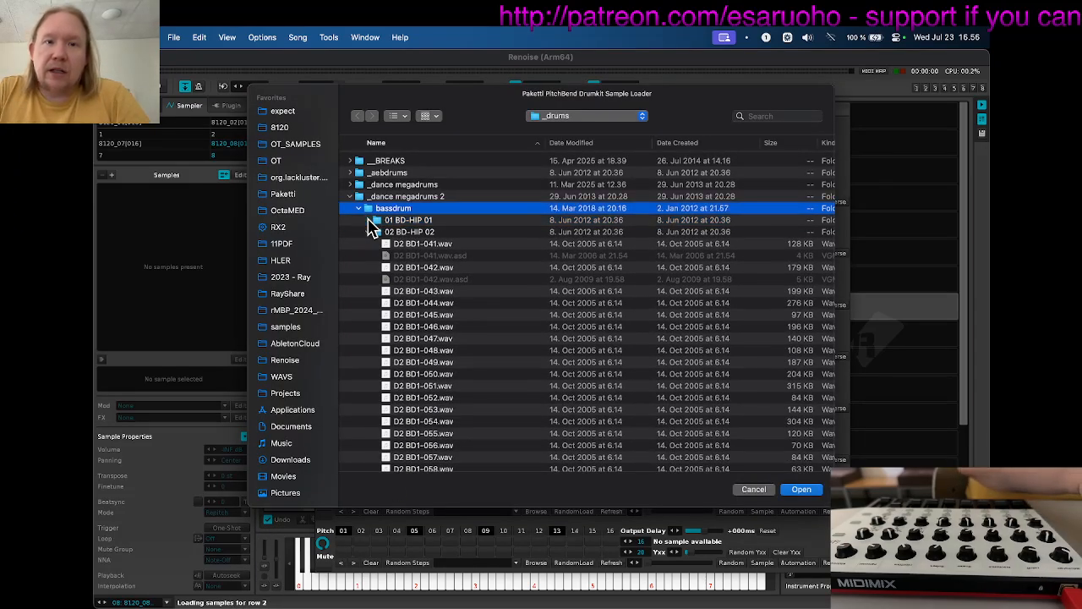
key(Left)
key(Down)
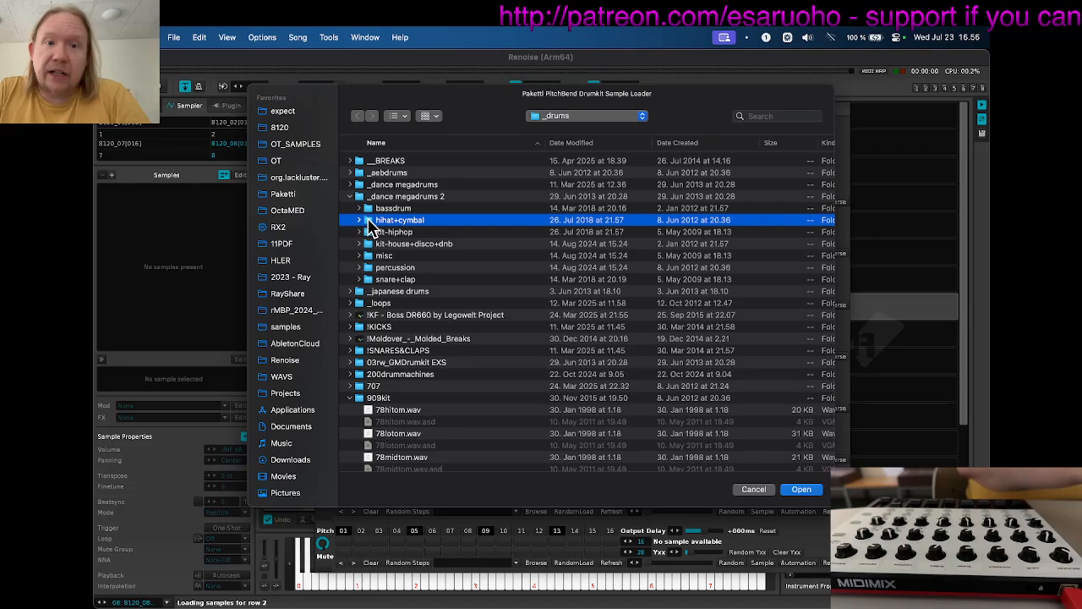
key(Down)
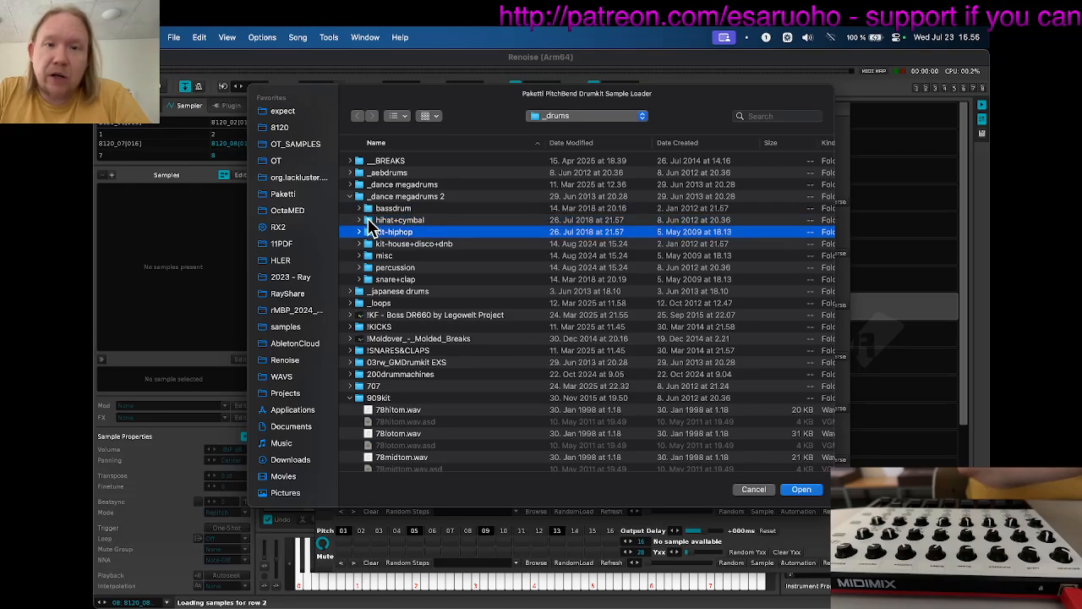
key(Down)
key(Down)
key(Down)
key(Down)
key(Right)
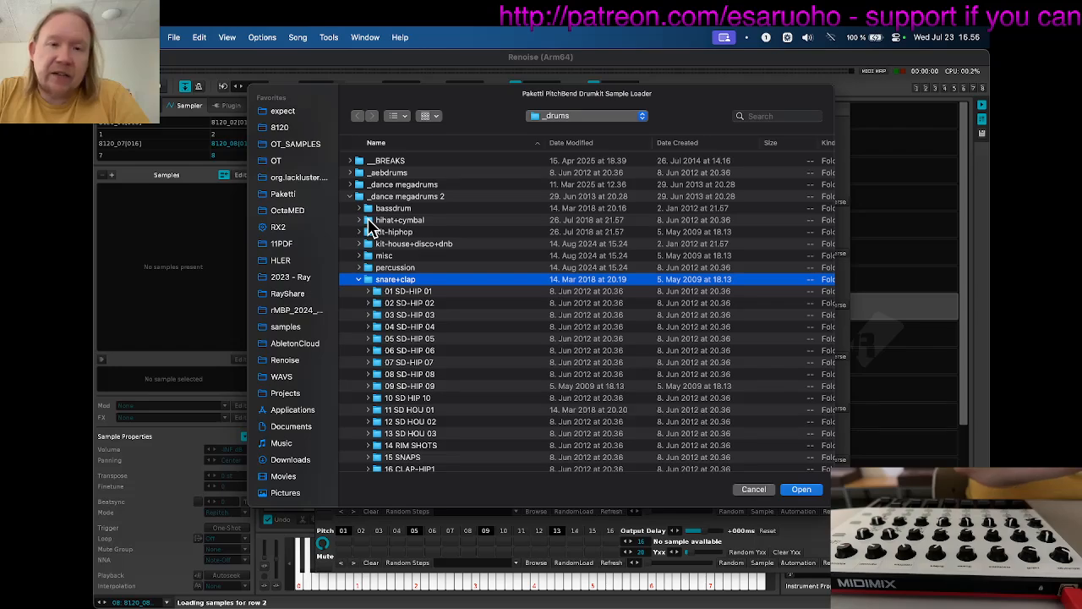
Expand the SD-HIP subfolders 01 to 03 and 05 to 08 inside snare+clap.
key(Down)
key(Down)
key(Down)
key(Down)
key(Down)
key(Down)
key(Down)
key(Down)
key(Down)
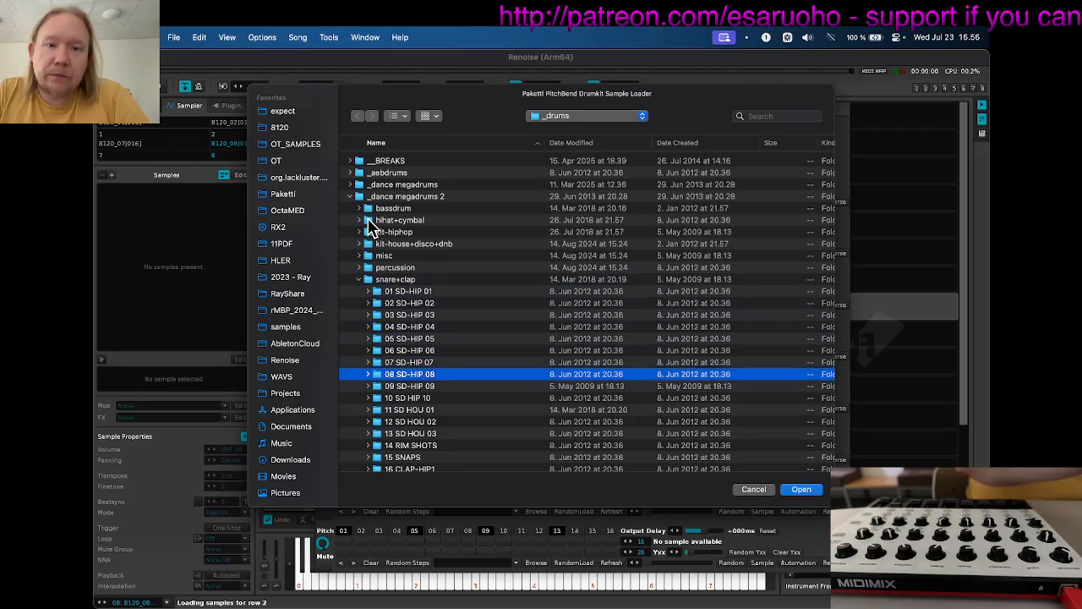
key(Up)
key(Right)
key(Up)
key(Up)
key(Up)
key(Up)
key(Up)
key(Right)
key(Up)
key(Up)
key(Right)
Load the snare samples D2 SD1-001.wav through D2 SD1-311.wav into row 2.
key(Down)
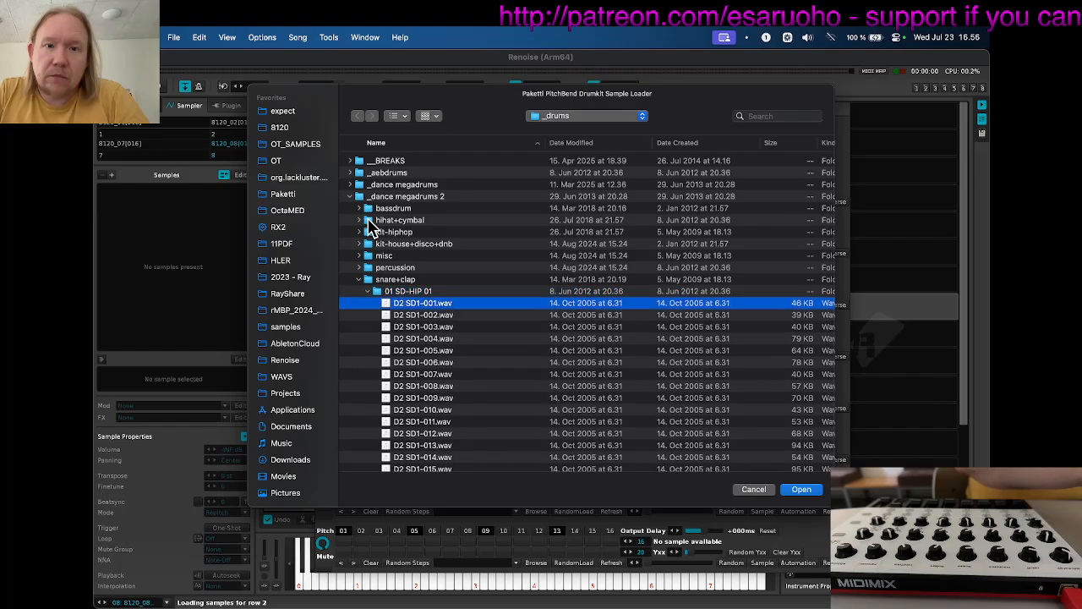
scroll(499, 404, down, 20)
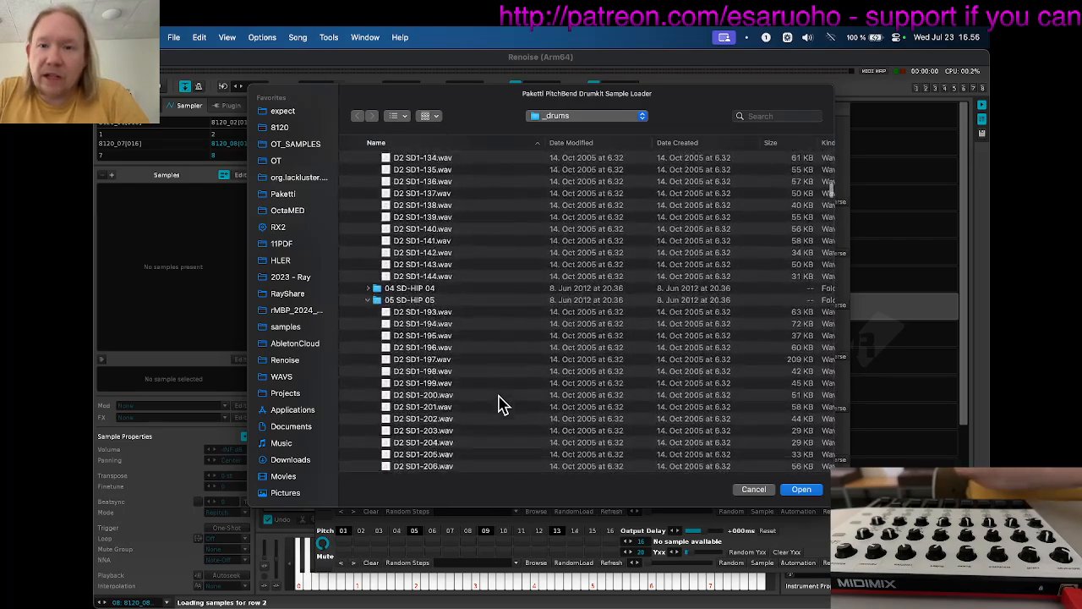
scroll(499, 404, down, 8)
shift+click(427, 381)
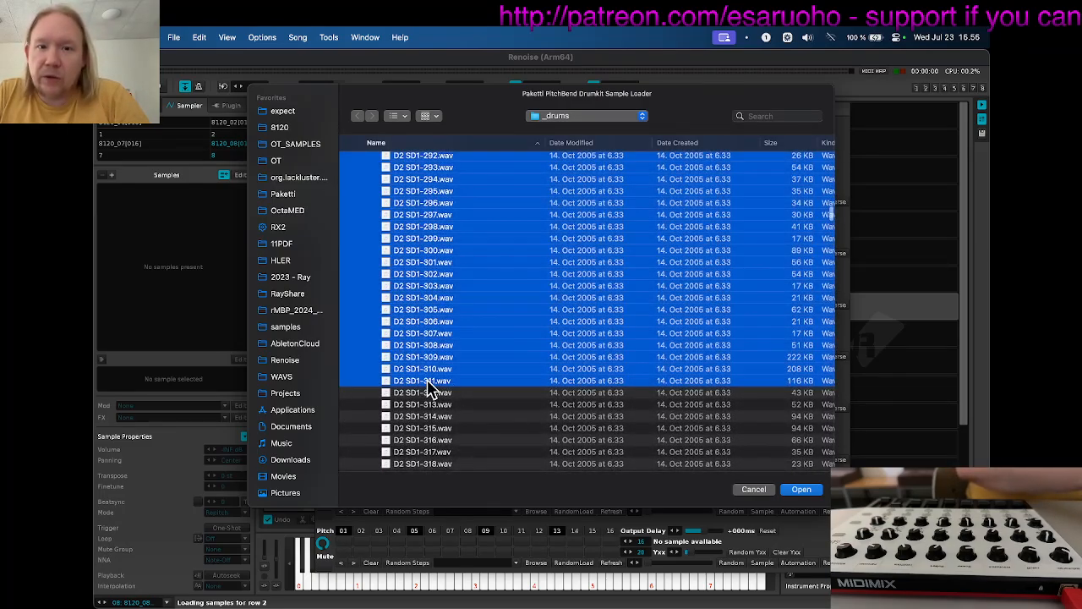
key(Return)
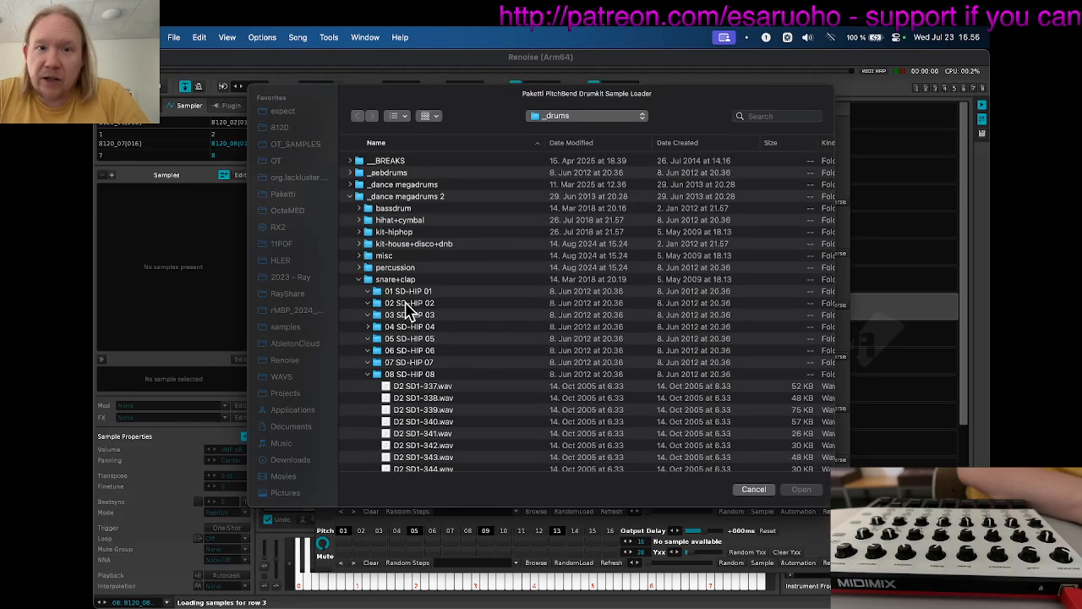
Load a long range of hihat+cymbal samples, starting at D2 HH1-001.wav, into row 3.
click(362, 280)
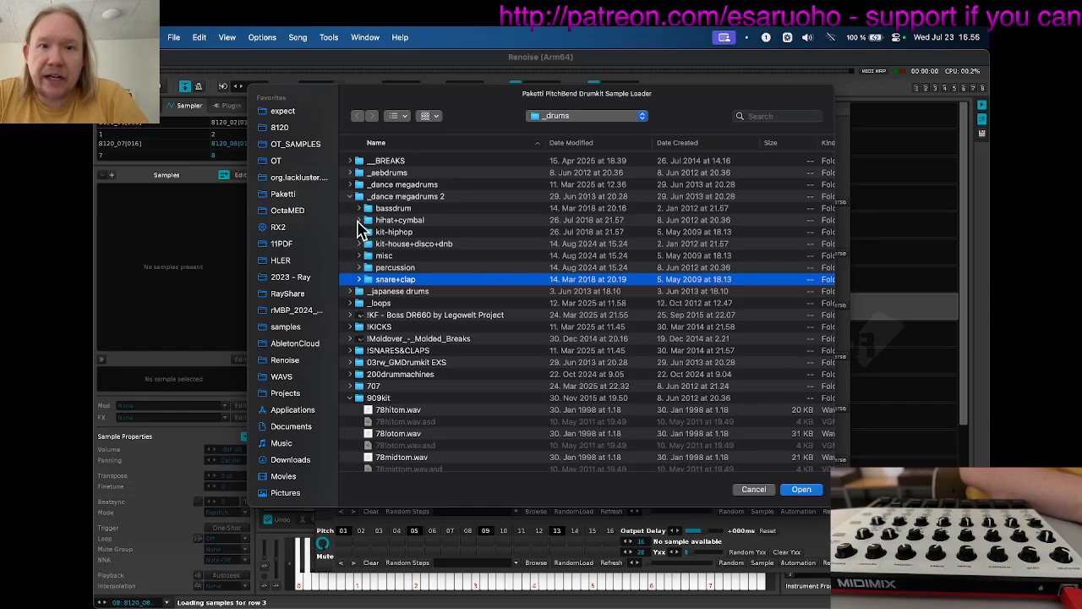
alt+click(359, 221)
click(391, 243)
scroll(391, 243, down, 10)
scroll(392, 250, down, 15)
shift+click(435, 288)
key(Return)
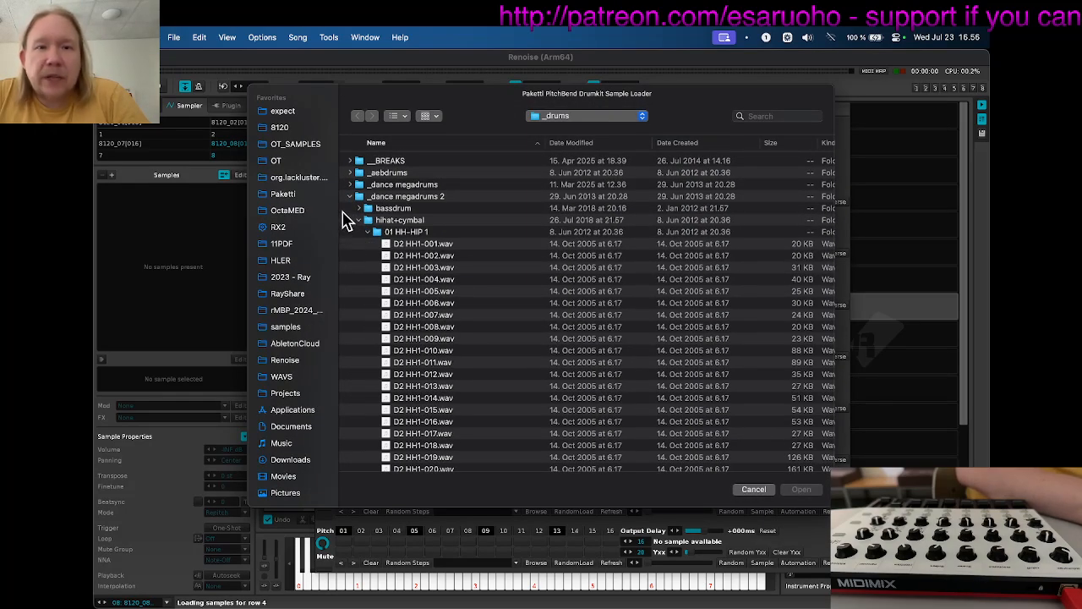
Collapse the hihat+cymbal folder and the open SD-HIP subfolders inside snare+clap.
click(363, 222)
click(359, 220)
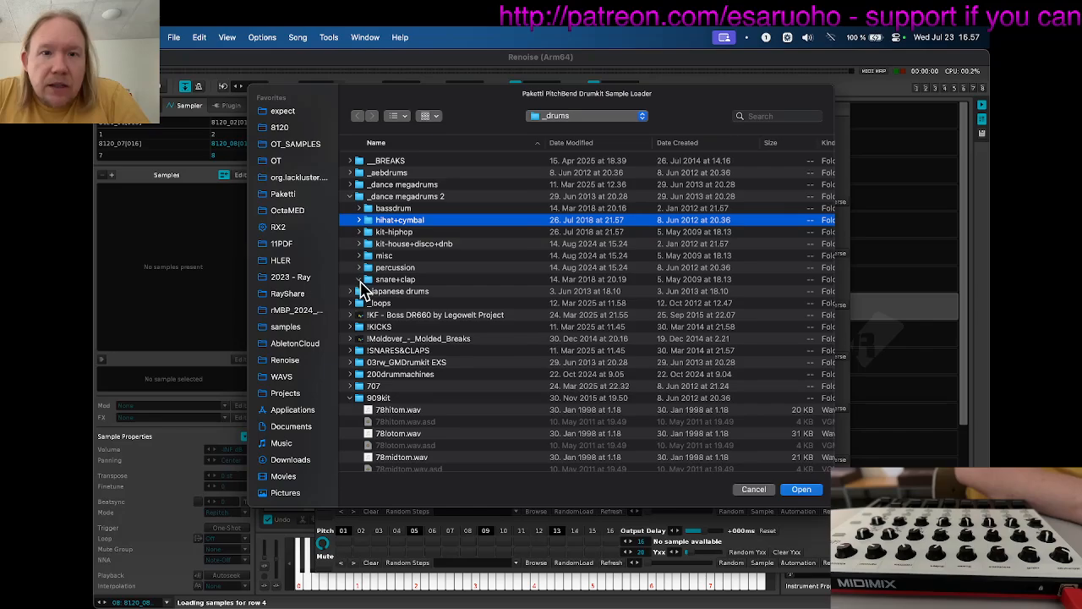
click(360, 281)
click(369, 293)
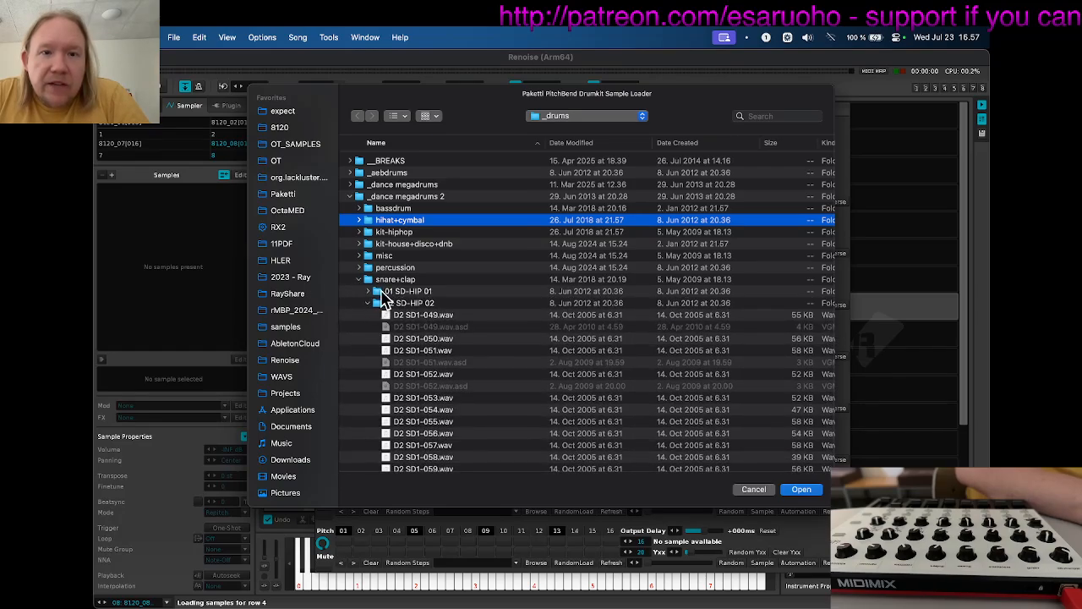
click(383, 293)
key(Down)
key(Left)
key(Down)
key(Left)
key(Down)
key(Left)
key(Left)
key(Down)
key(Down)
key(Down)
key(Down)
key(Down)
key(Left)
key(Down)
key(Down)
key(Up)
key(Up)
key(Down)
key(Left)
key(Down)
key(Left)
key(Down)
key(Left)
key(Down)
key(Left)
key(Down)
key(Left)
Expand the 17 CLAP-HIP2 and 16 CLAP-HIP1 subfolders inside snare+clap.
key(Down)
key(Down)
key(Down)
key(Down)
key(Down)
key(Down)
key(Down)
key(Down)
key(Down)
key(Down)
key(Down)
key(Down)
key(Down)
key(Down)
key(Down)
key(Down)
key(Down)
key(Down)
key(Down)
key(Down)
key(Down)
key(Down)
key(Up)
key(Up)
key(Up)
key(Up)
key(Up)
key(Up)
key(Up)
key(Up)
key(Up)
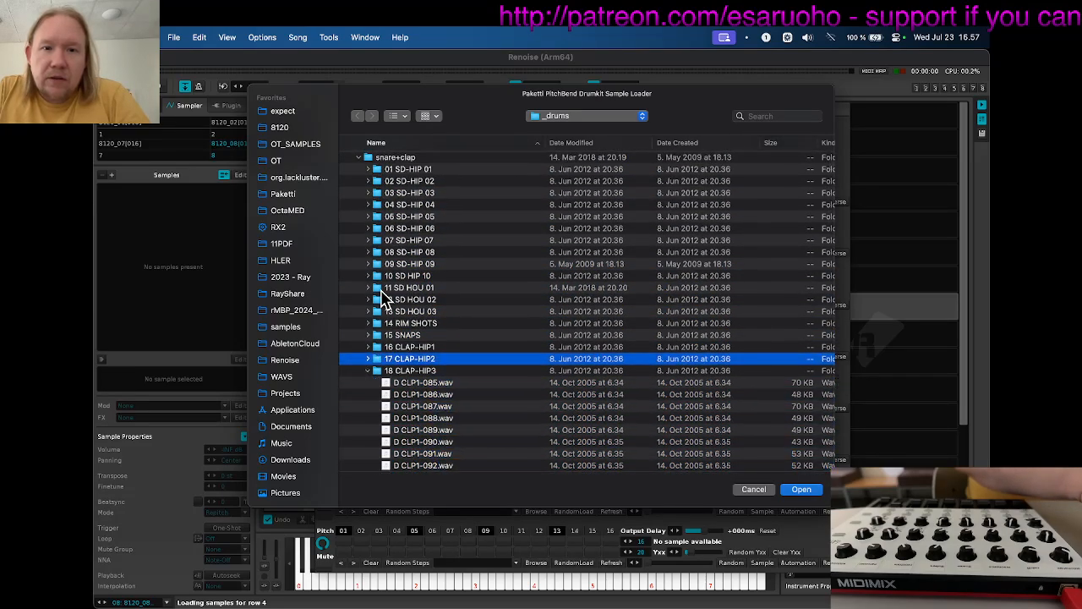
key(Right)
key(Up)
key(Right)
Load a range of clap samples, starting with the first file in 16 CLAP-HIP1, into row 4.
key(Down)
scroll(432, 339, down, 10)
scroll(438, 419, down, 15)
shift+click(434, 404)
key(Return)
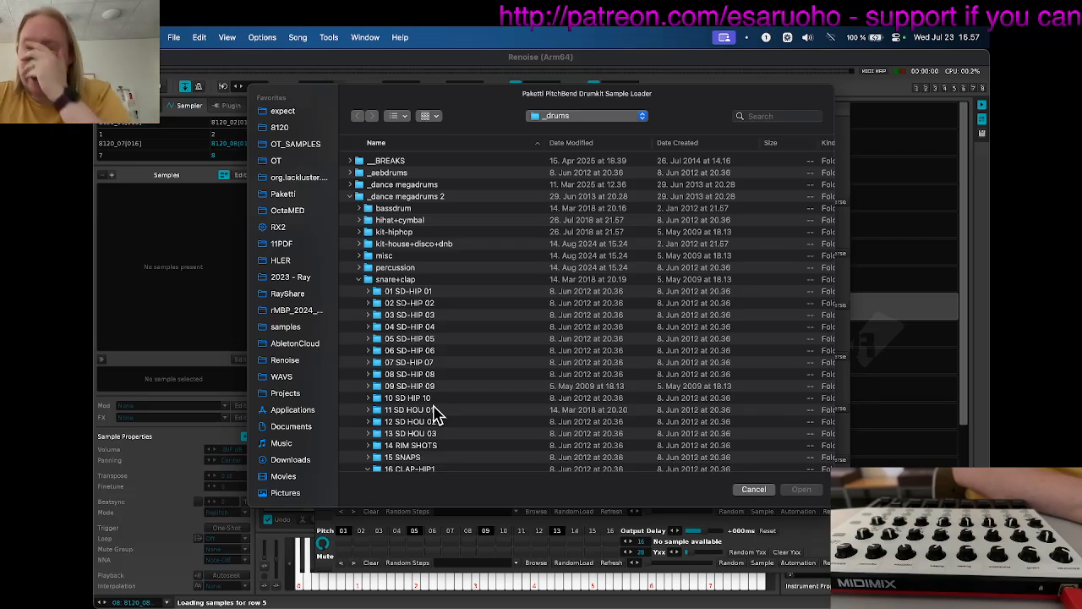
Load the percussion samples from D2 PERC-01.wav through D2 FXPRC54.wav into row 5.
click(359, 269)
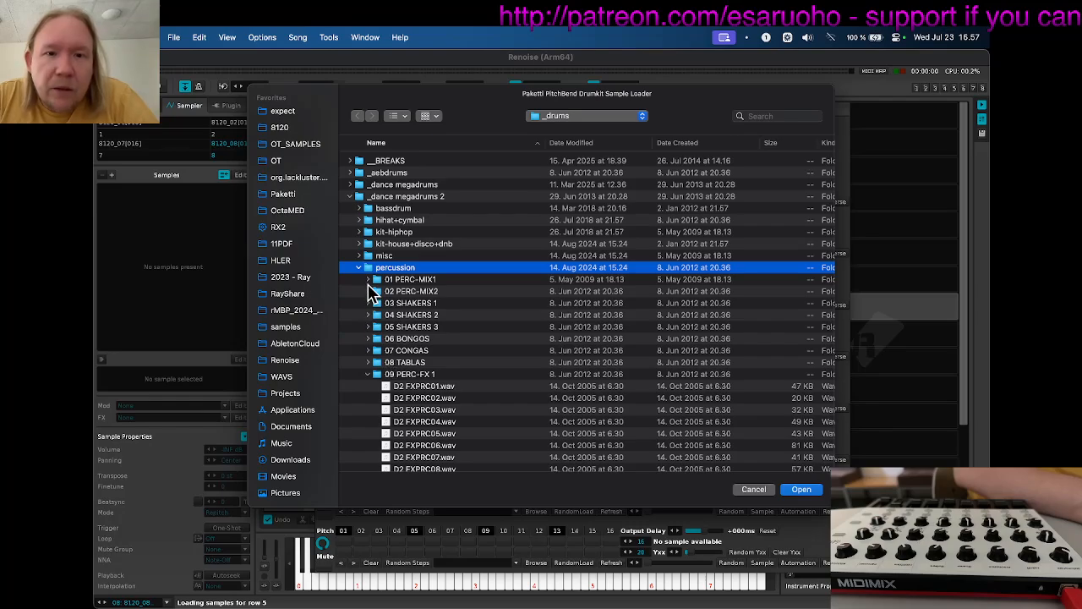
click(370, 280)
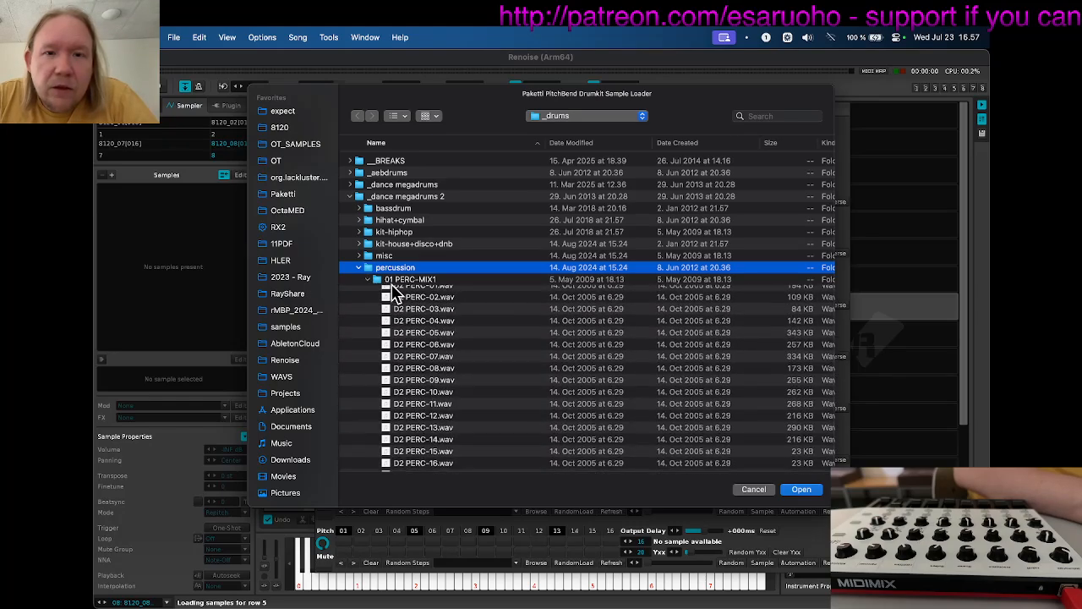
click(426, 292)
scroll(423, 296, down, 5)
scroll(423, 296, down, 15)
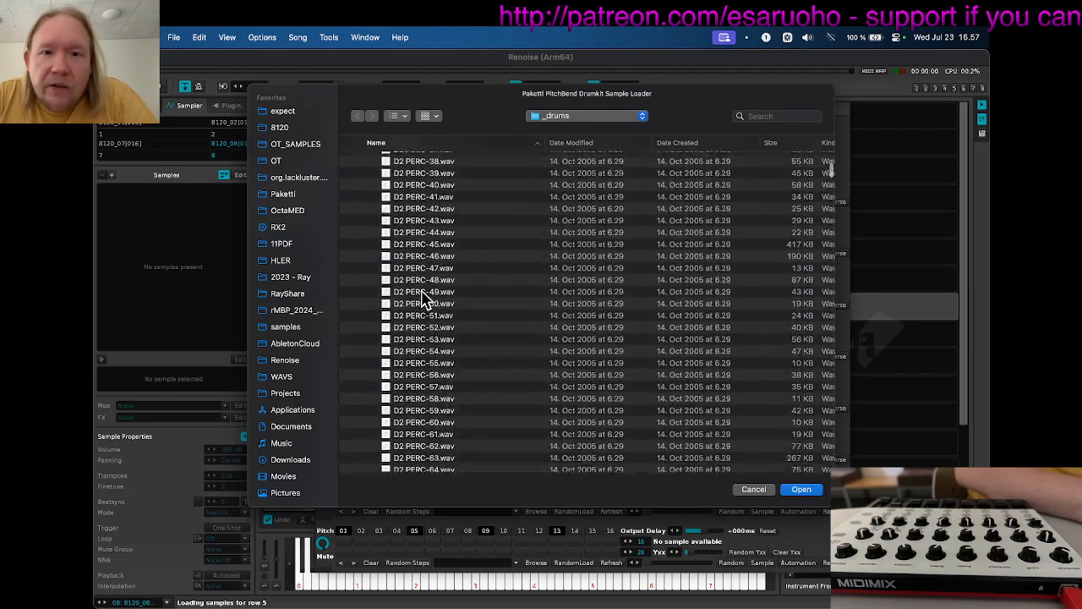
scroll(423, 297, down, 20)
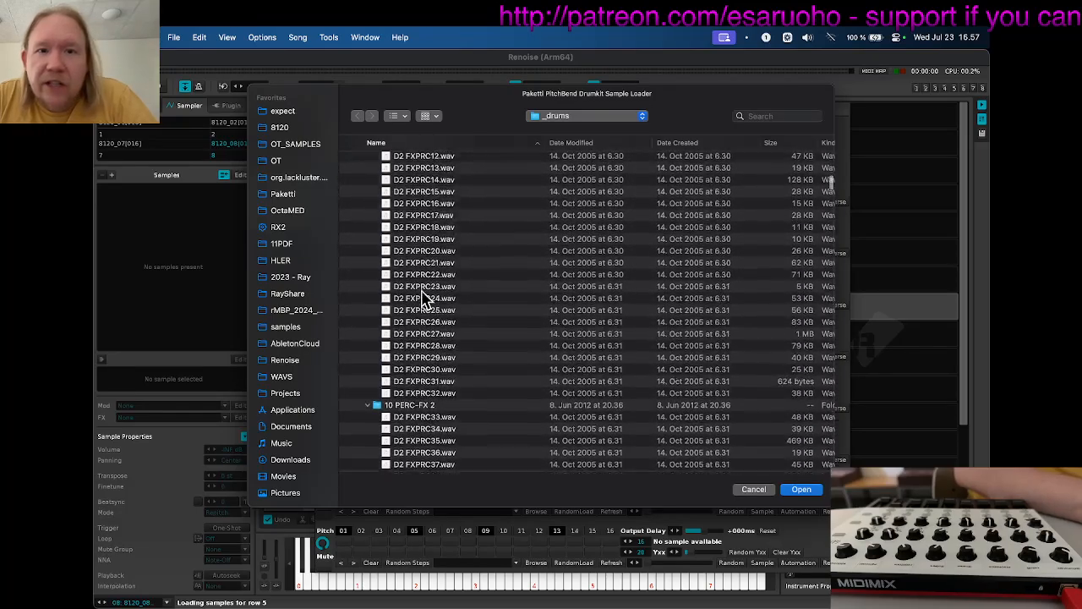
shift+click(422, 335)
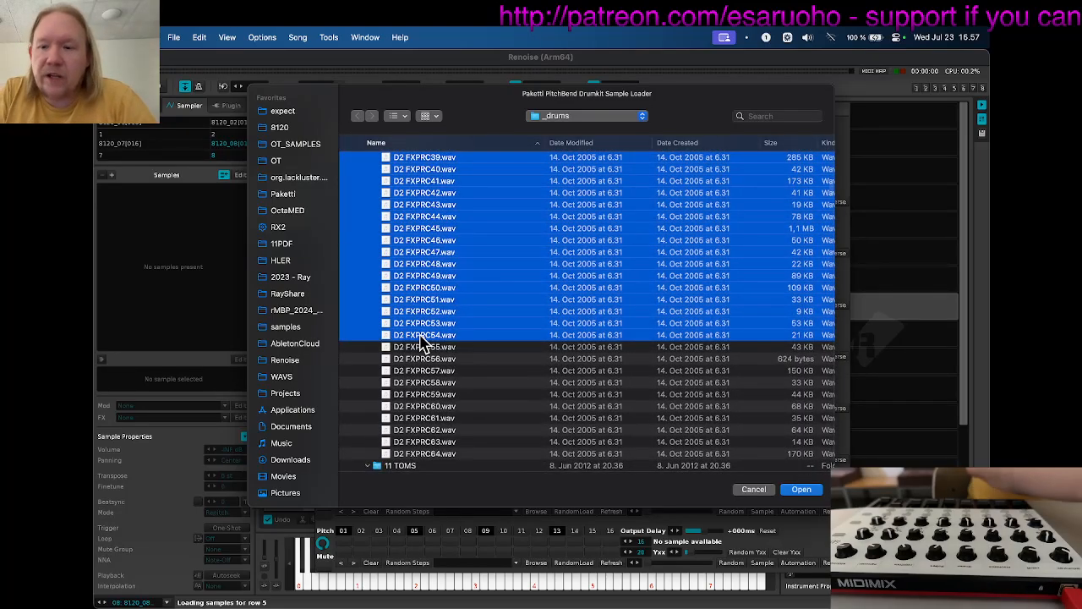
key(Return)
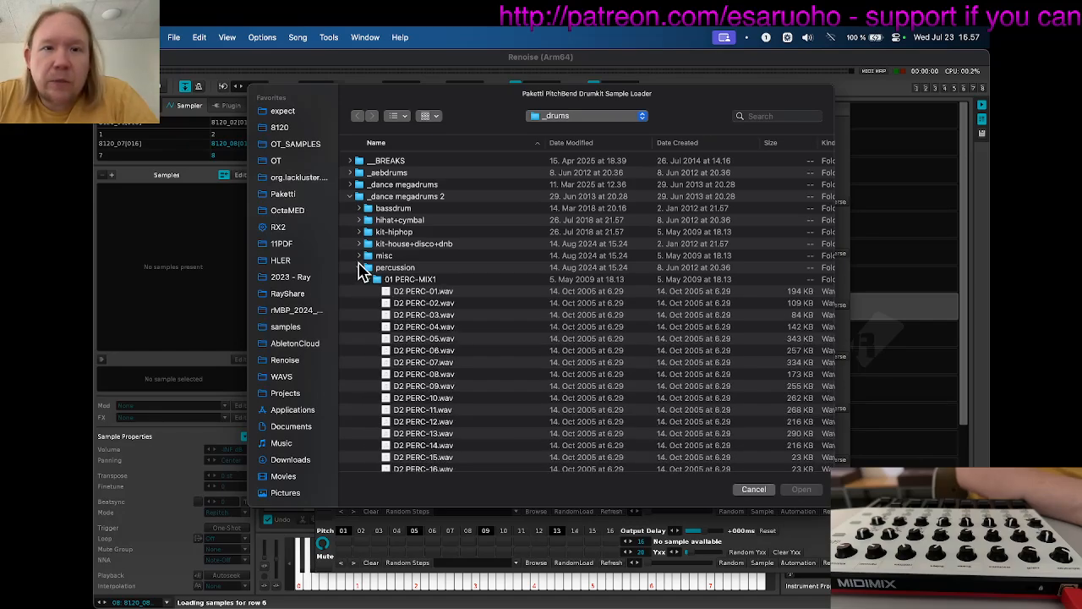
Open the hihat+cymbal folder inside _dance megadrums 2 as the current folder for row 6.
click(360, 256)
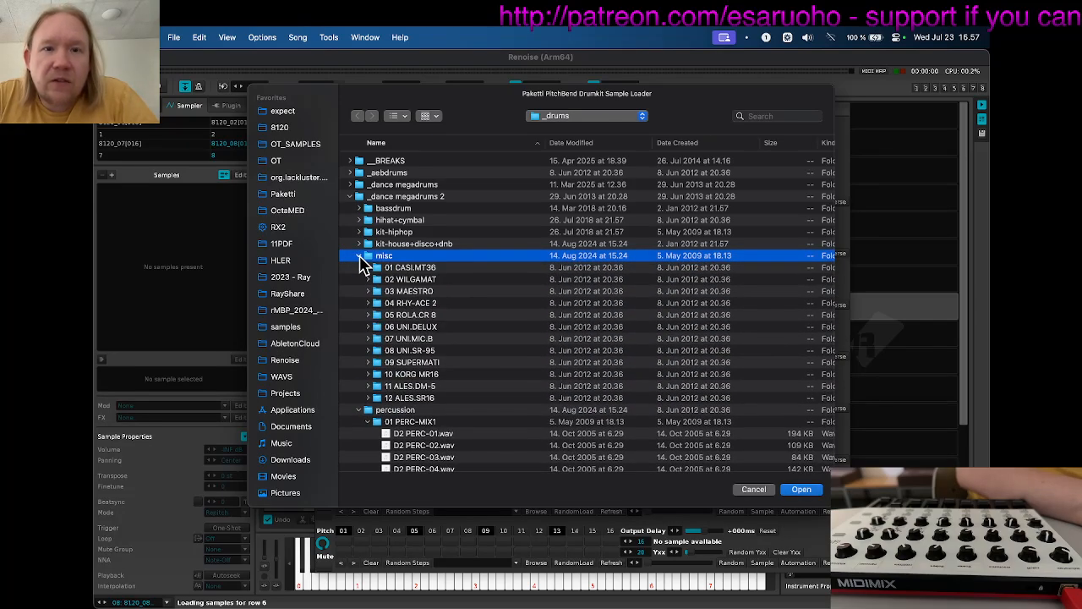
click(360, 256)
click(359, 221)
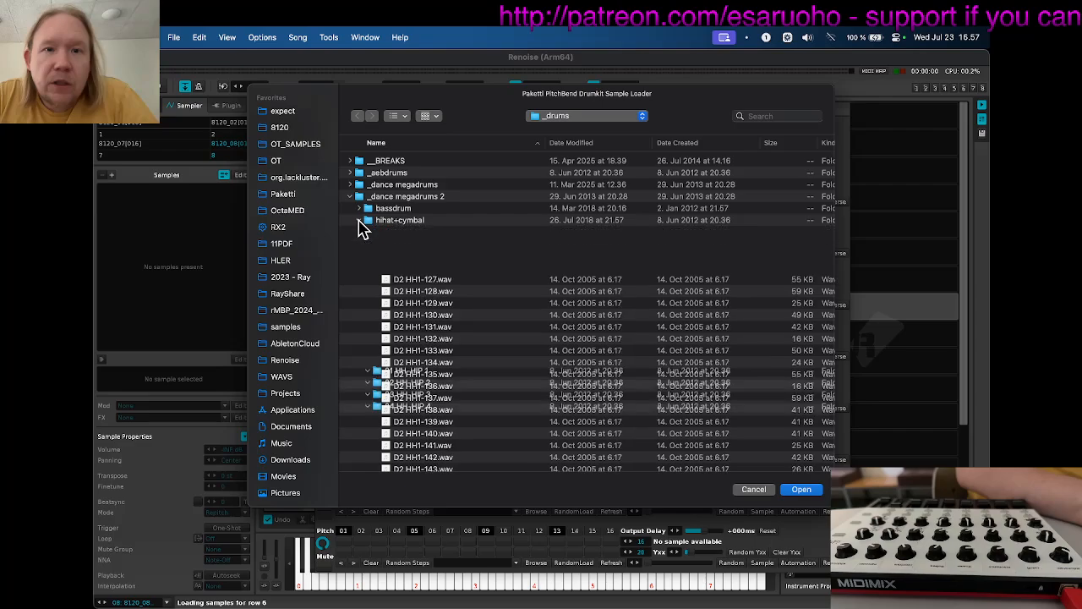
click(386, 230)
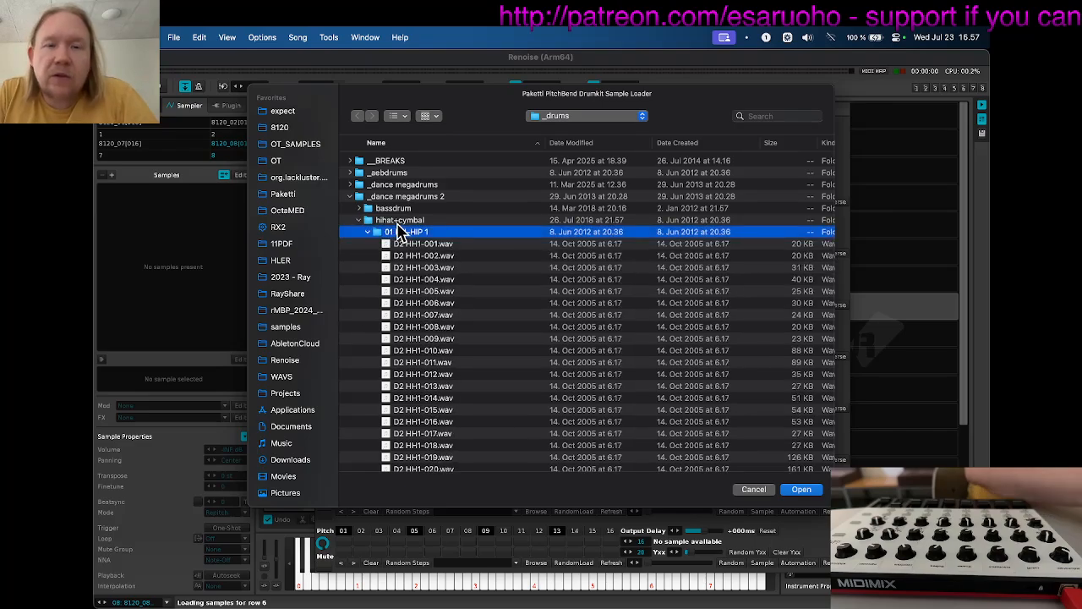
key(Down)
key(Up)
key(Up)
key(Return)
key(Down)
key(Down)
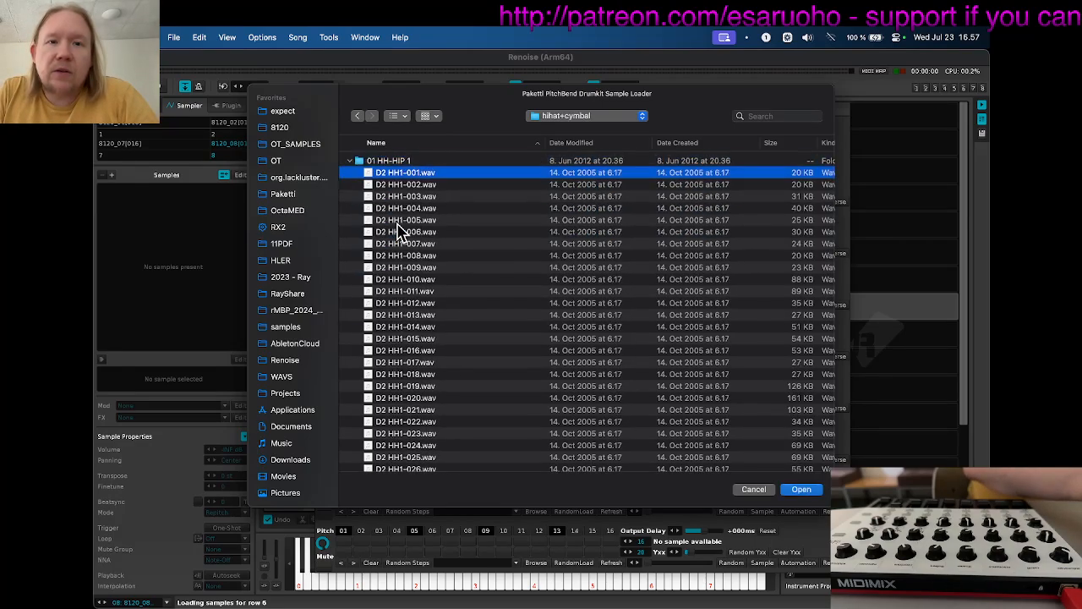
Collapse the hihat+cymbal subfolders from 01 HH-HIP 1 through 12 CRASH REV, leaving both ride folders expanded.
key(Up)
key(Left)
key(Down)
key(Down)
key(Down)
key(Down)
key(Down)
key(Down)
key(Down)
key(Down)
key(Down)
key(Down)
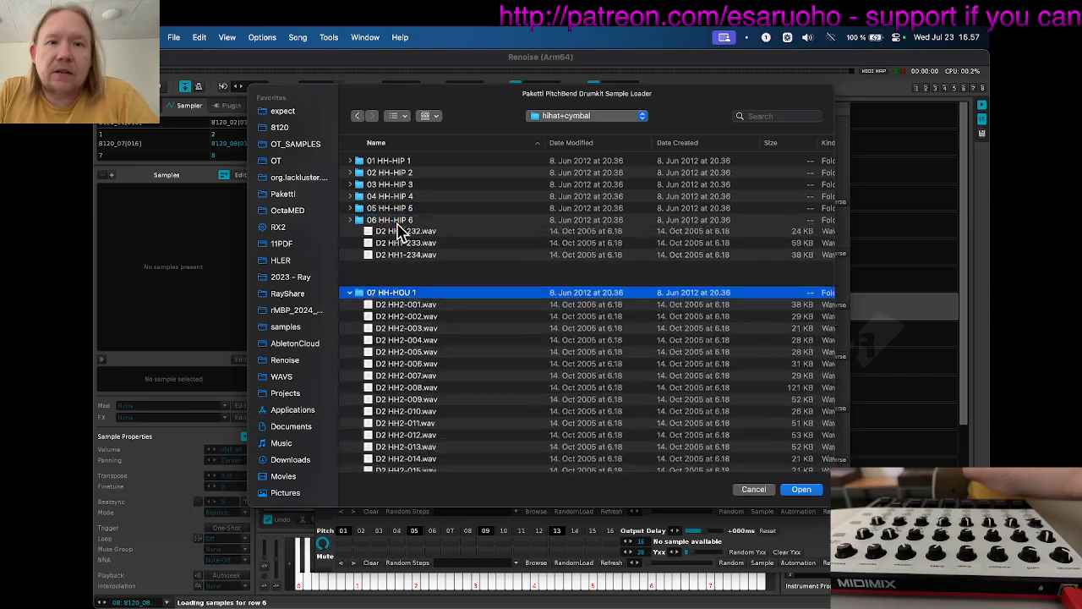
key(Down)
key(Down)
Load the ride samples from D2 RIDE-01.wav through D2 RIDE-24.wav into row 6.
key(Down)
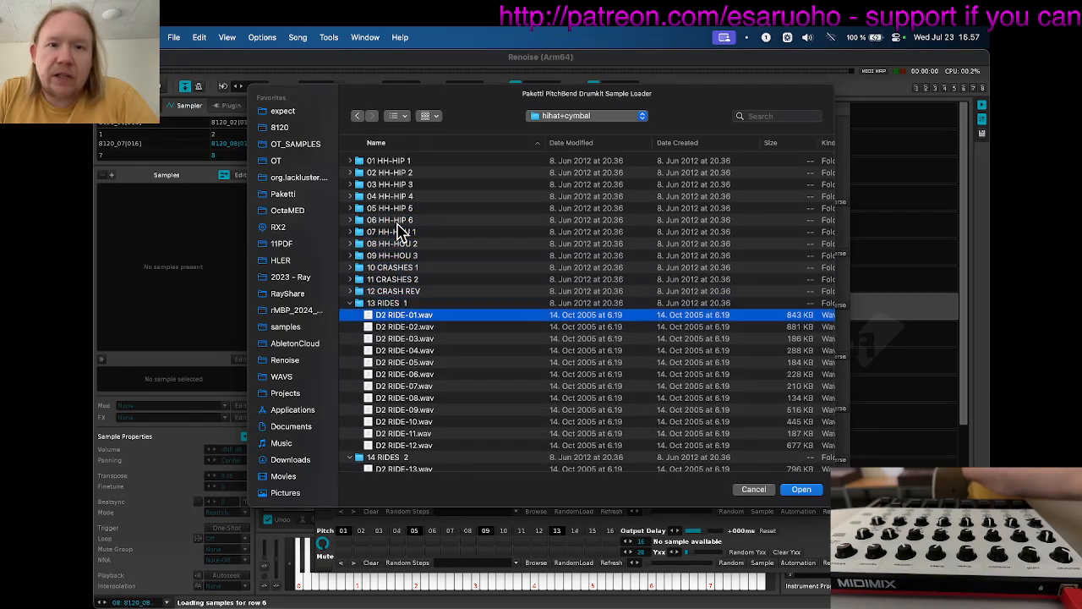
scroll(417, 373, down, 5)
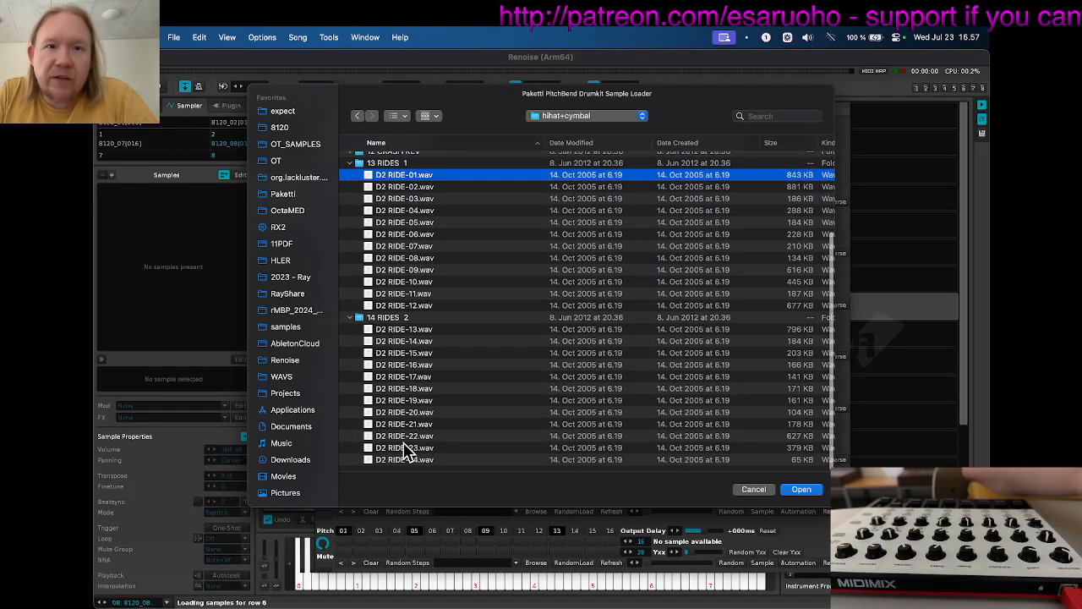
scroll(406, 453, up, 3)
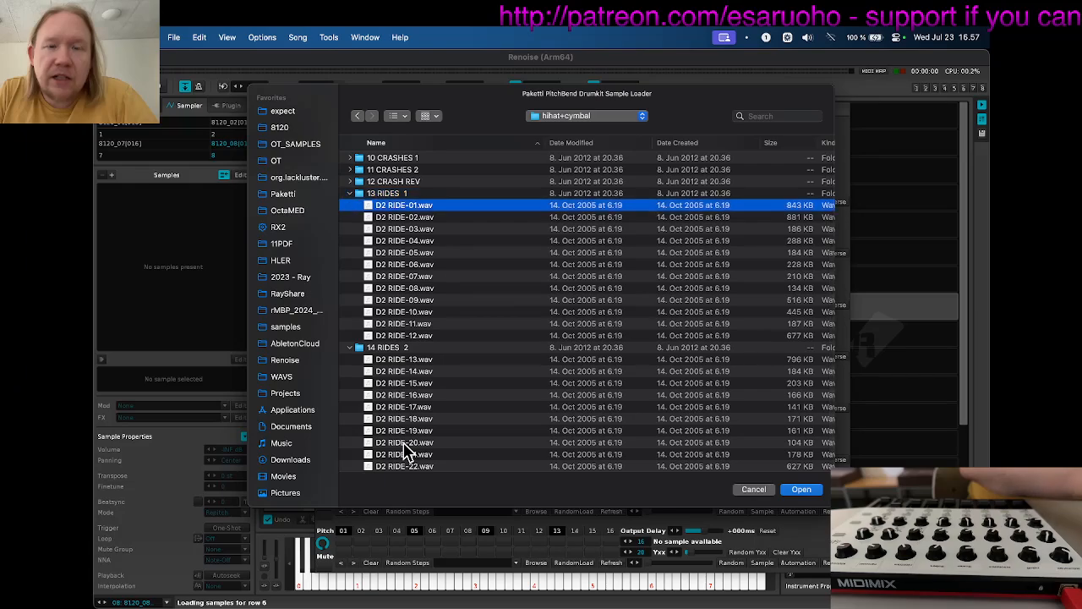
shift+click(406, 464)
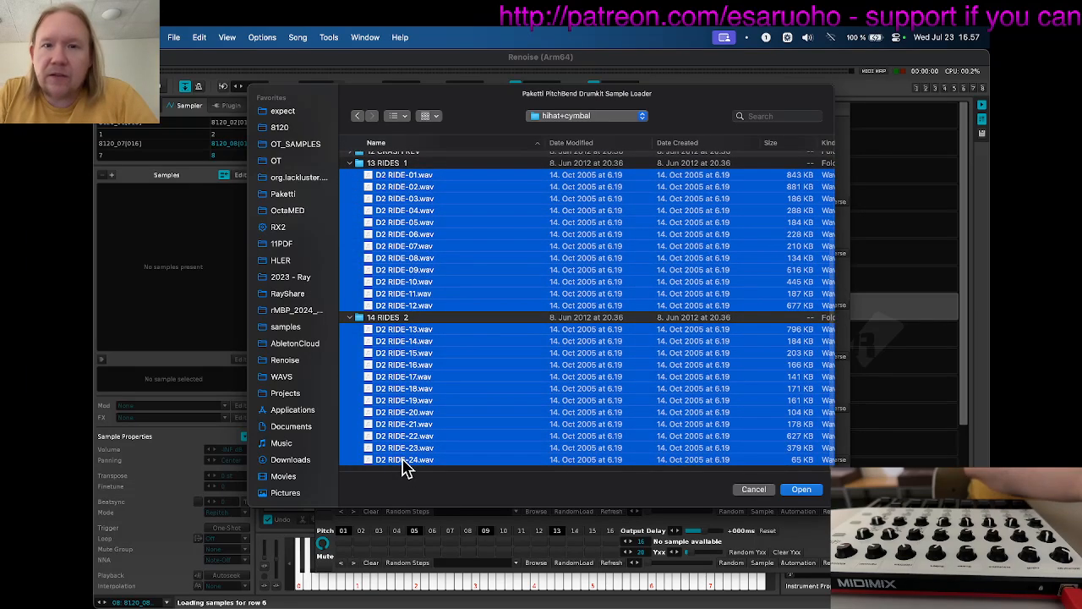
key(Return)
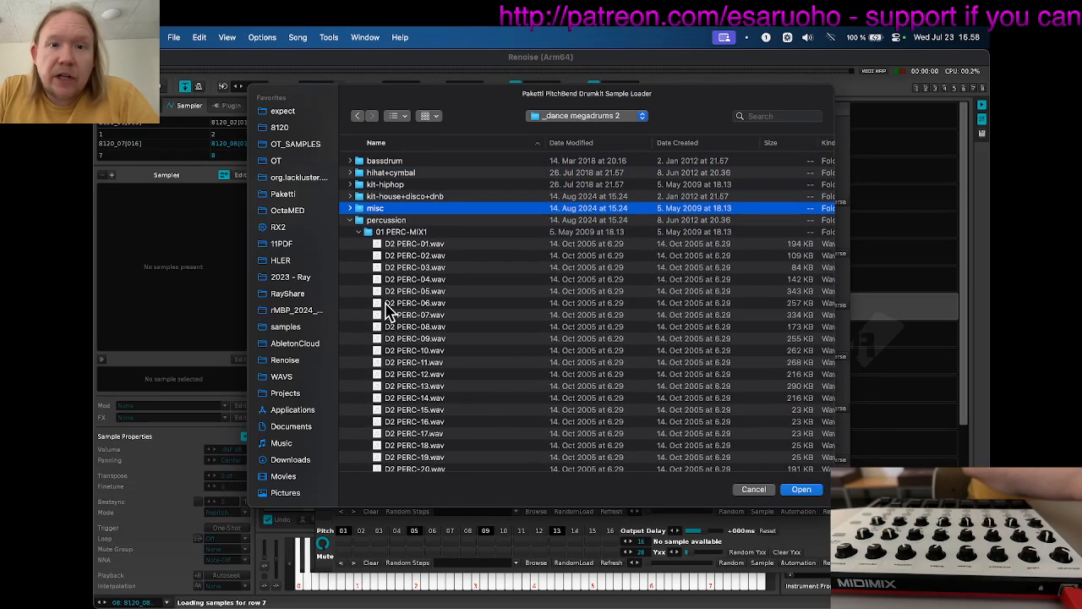
Collapse the open subfolders inside percussion, from 01 PERC-MIX1 through 11 TOMS.
key(Down)
key(Down)
key(Down)
key(Down)
key(Down)
key(Down)
key(Down)
key(Down)
key(Down)
key(Up)
key(Left)
key(Down)
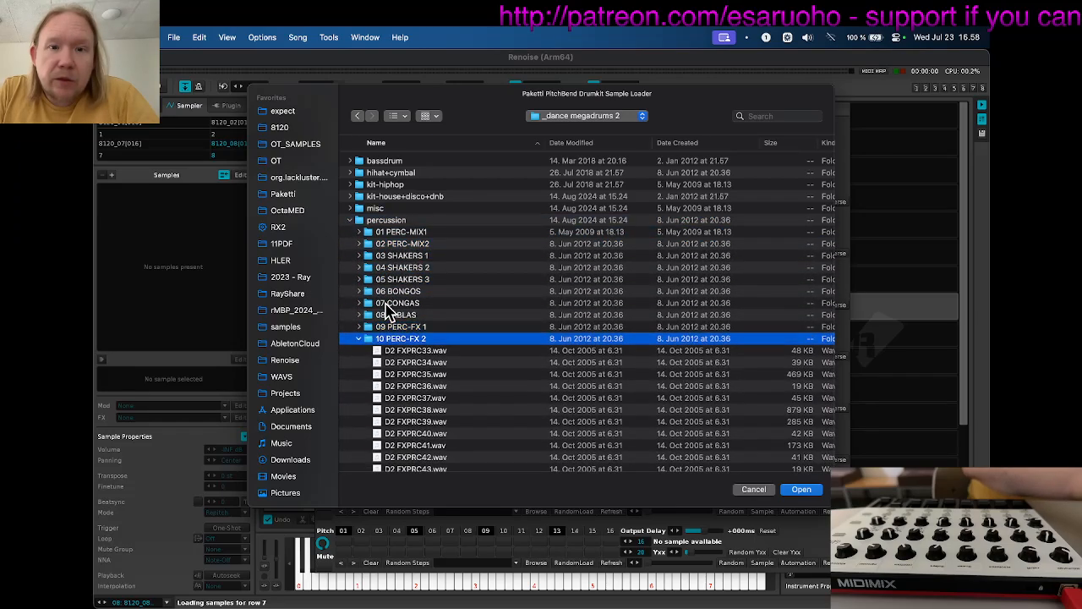
key(Left)
key(Down)
key(Left)
key(Down)
key(Down)
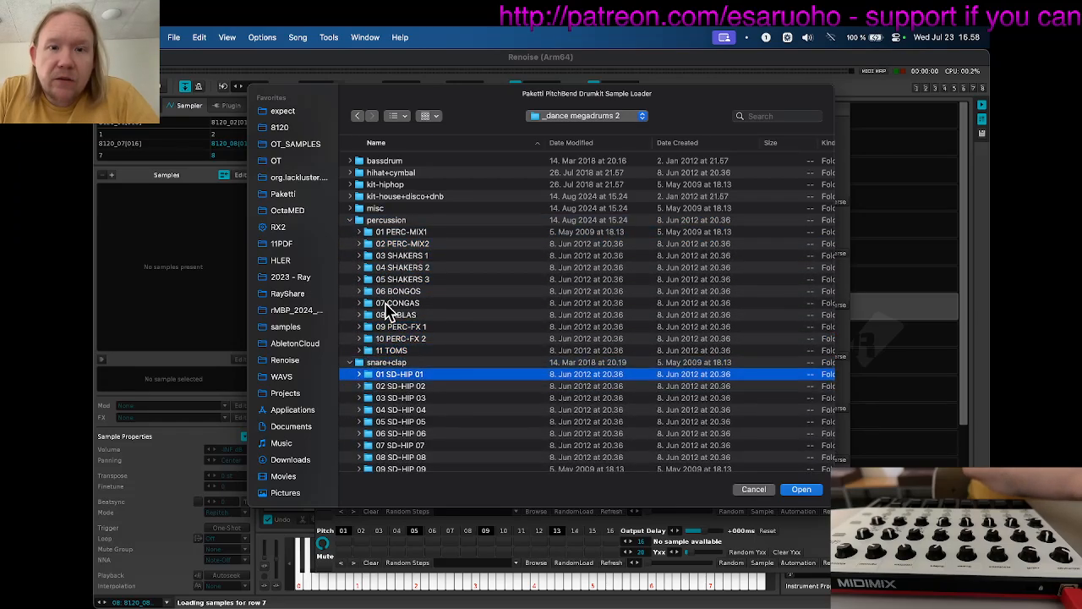
Collapse the open clap subfolders inside snare+clap, including 19 CLAP-HOU1 and 20 CLAP-HOU2.
key(Down)
key(Down)
key(Down)
key(Down)
key(Down)
key(Down)
key(Down)
key(Down)
key(Down)
key(Down)
key(Down)
key(Down)
key(Down)
key(Down)
key(Down)
key(Down)
key(Down)
key(Down)
key(Down)
key(Down)
key(Up)
key(Left)
key(Left)
key(Down)
key(Down)
key(Left)
key(Left)
key(Down)
key(Down)
key(Down)
key(Left)
key(Left)
key(Down)
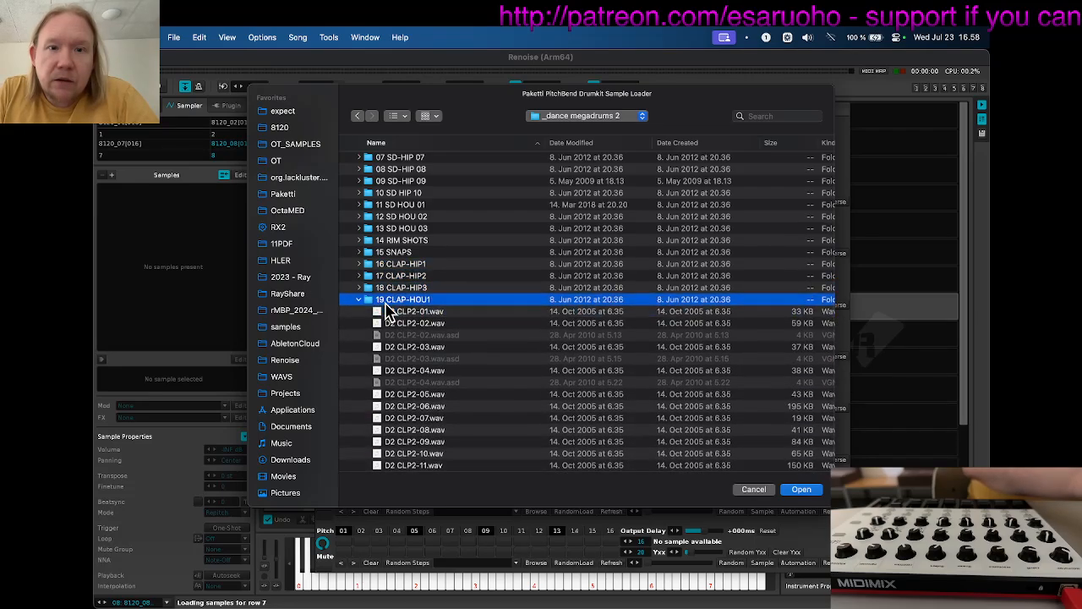
key(Left)
Expand the 14 RIM SHOTS, 13 SD HOU 03 and 12 SD HOU 02 subfolders inside snare+clap.
key(Up)
key(Up)
key(Up)
key(Up)
key(Up)
key(Up)
key(Down)
key(Down)
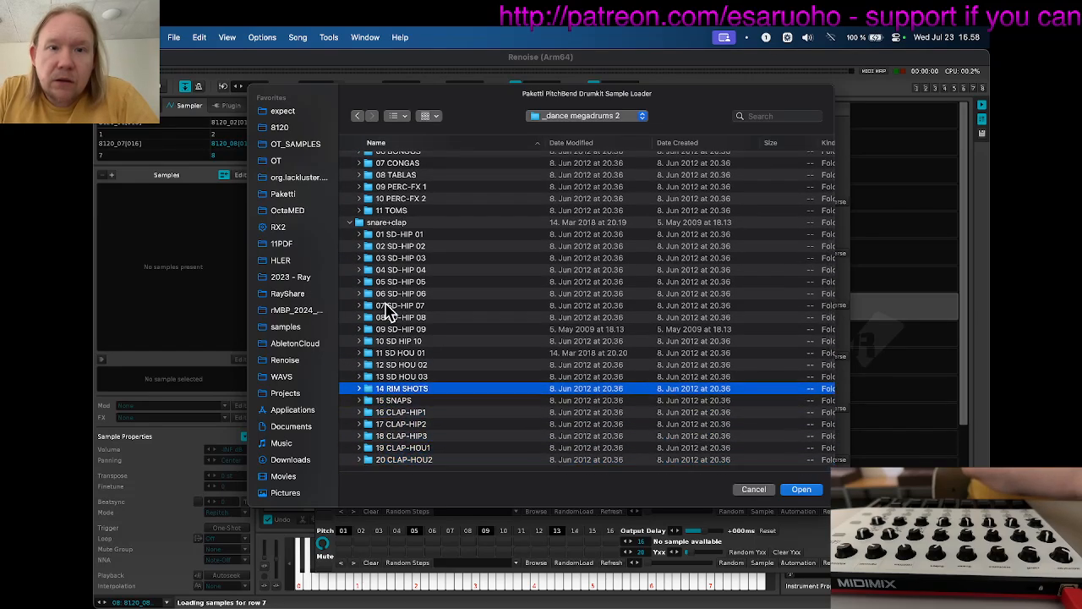
key(Up)
key(Right)
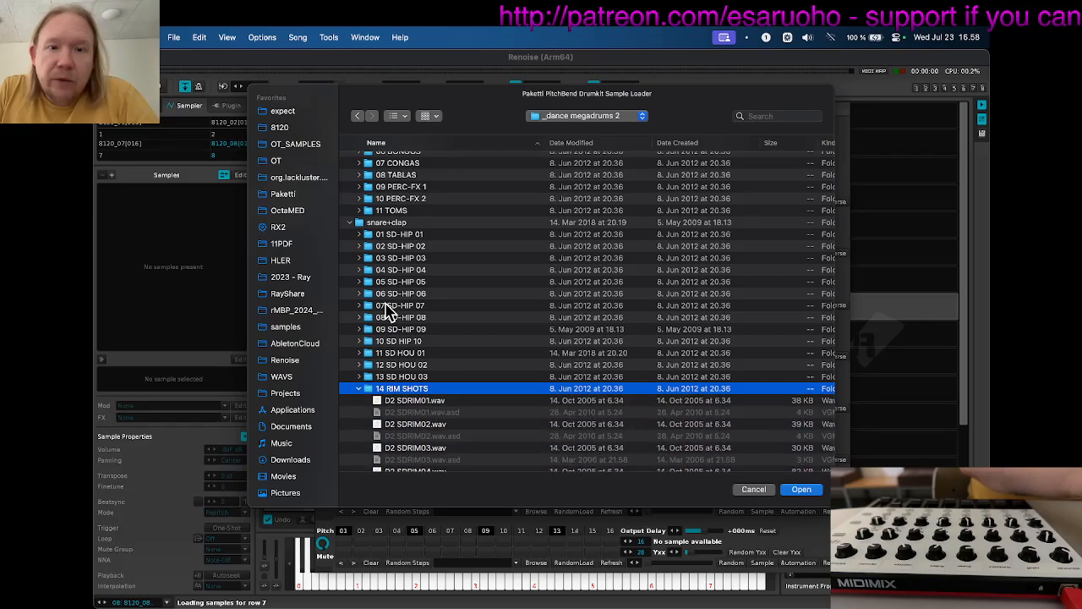
key(Up)
key(Right)
key(Up)
key(Right)
Load a range of snare+clap samples, starting with D2 SD2-037.wav in 12 SD HOU 02, into row 7.
key(Down)
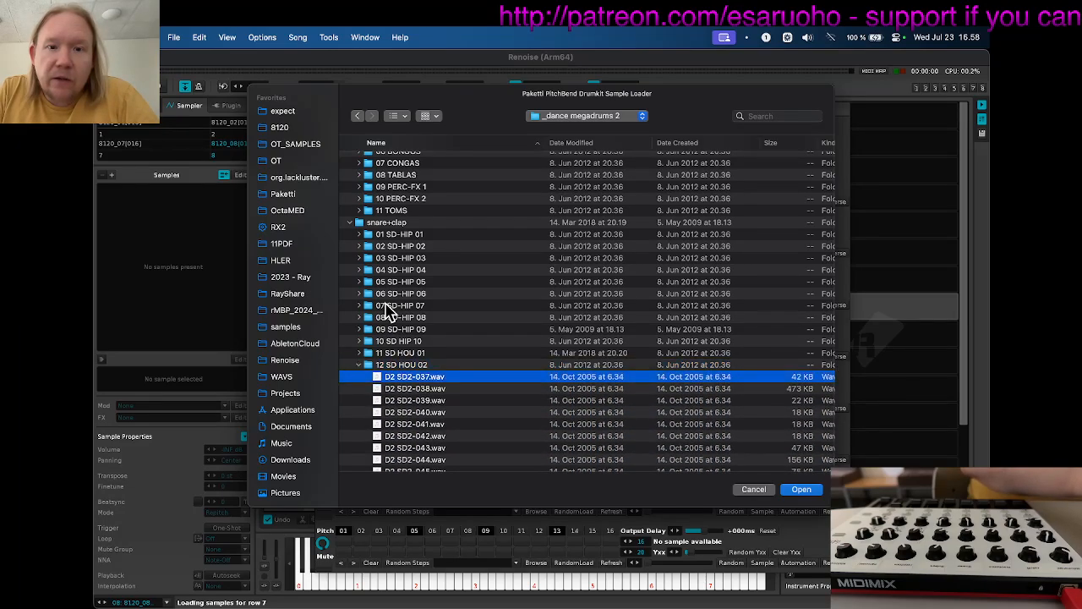
scroll(469, 402, down, 15)
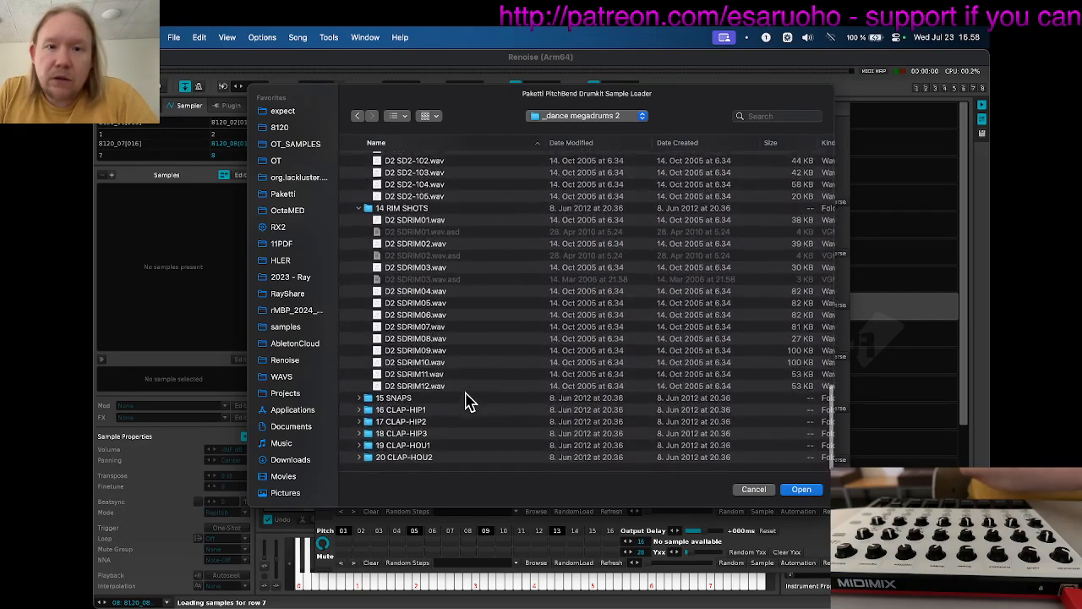
key(super+a)
key(Return)
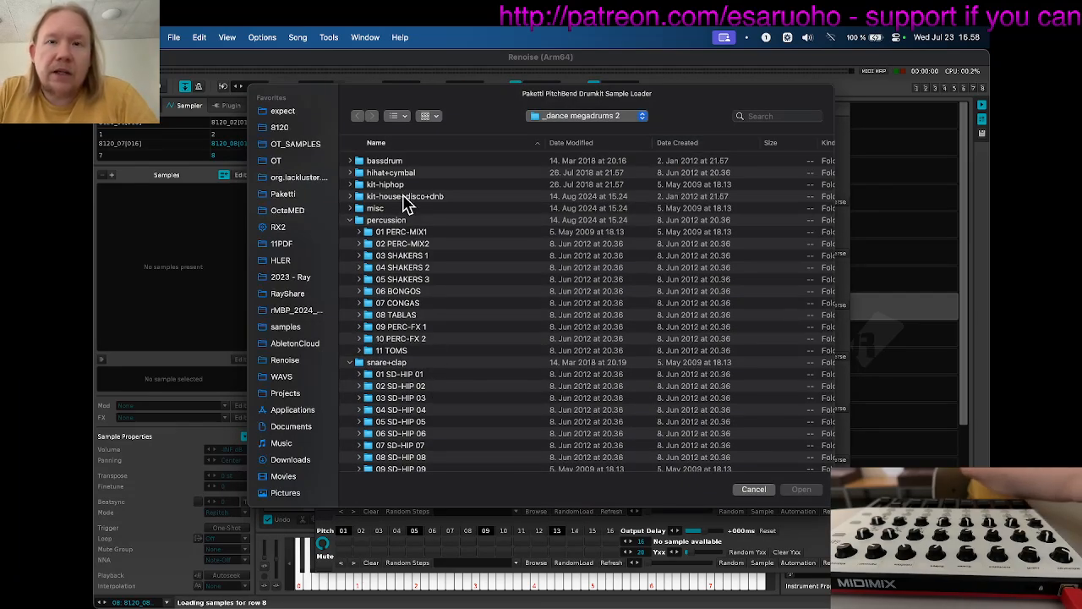
Return to the _drums folder, collapse _dance megadrums 2 and 909kit, and open the DMD folder.
key(super+Up)
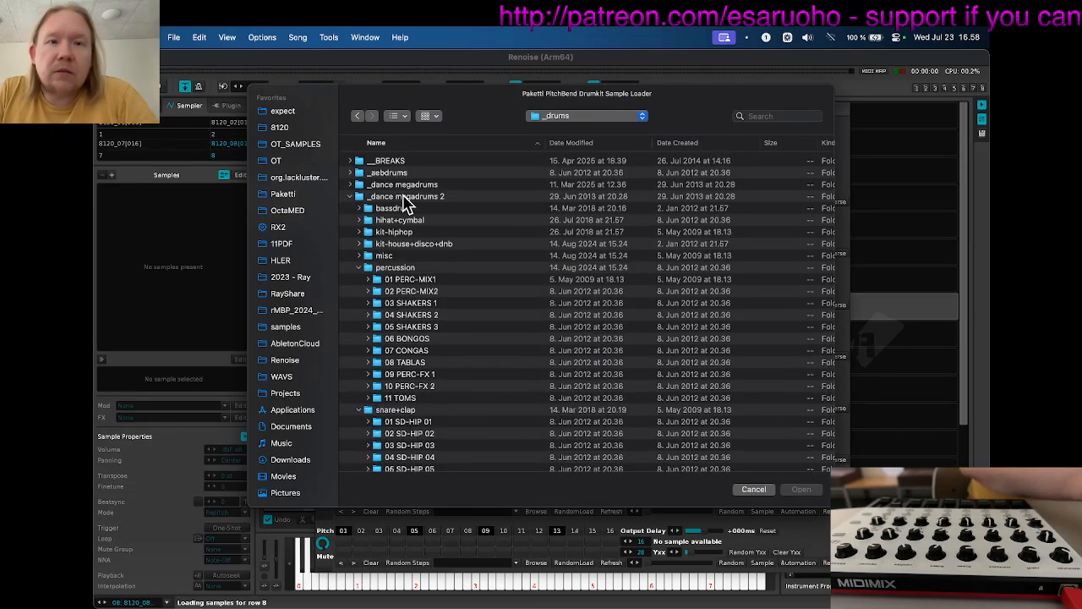
click(348, 196)
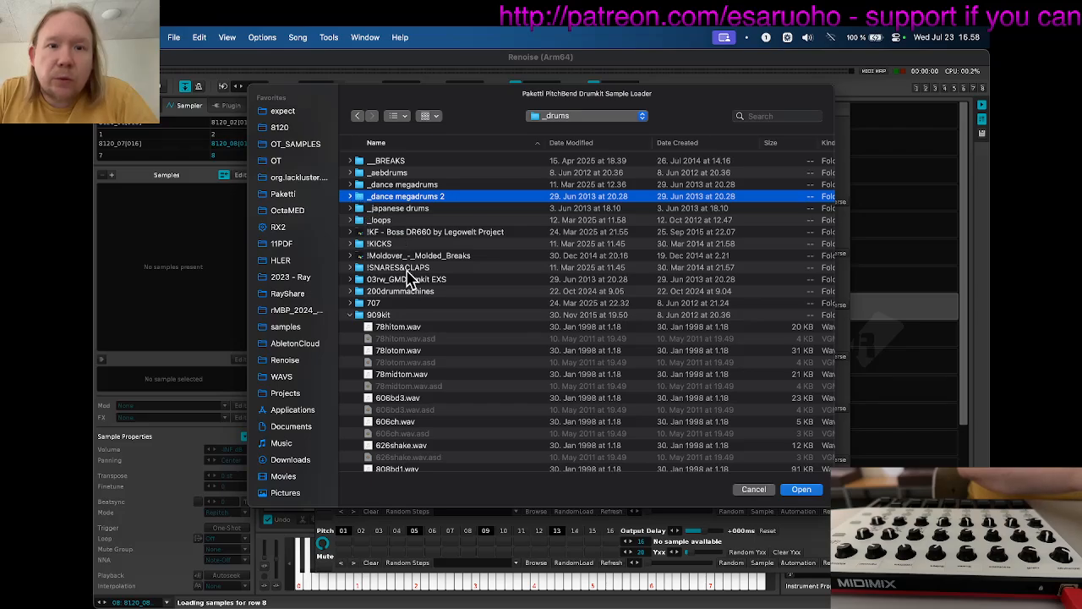
click(349, 315)
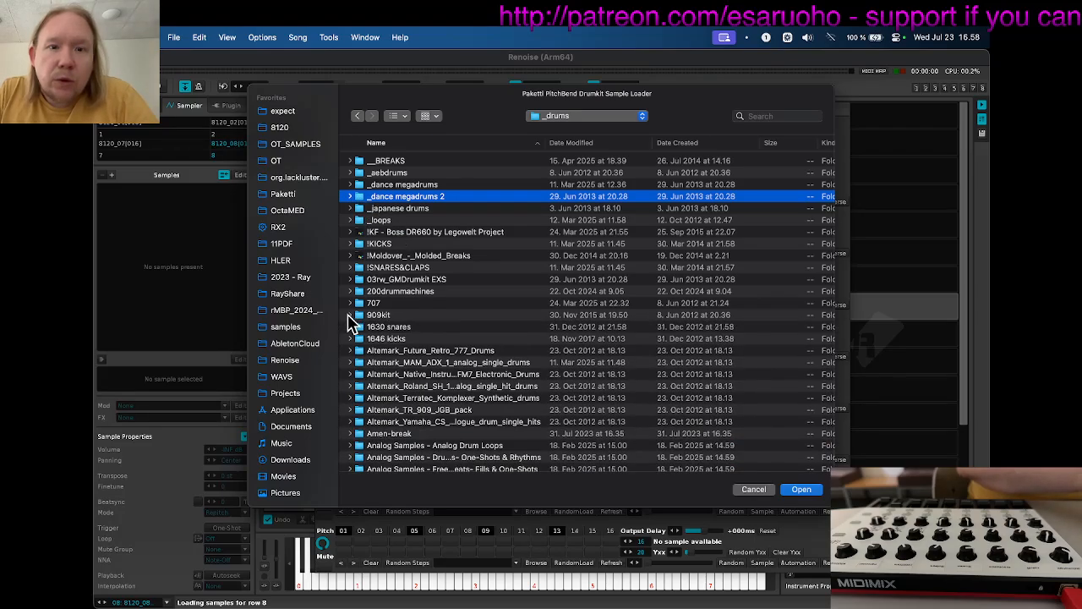
scroll(446, 343, down, 10)
scroll(446, 342, down, 2)
double_click(389, 309)
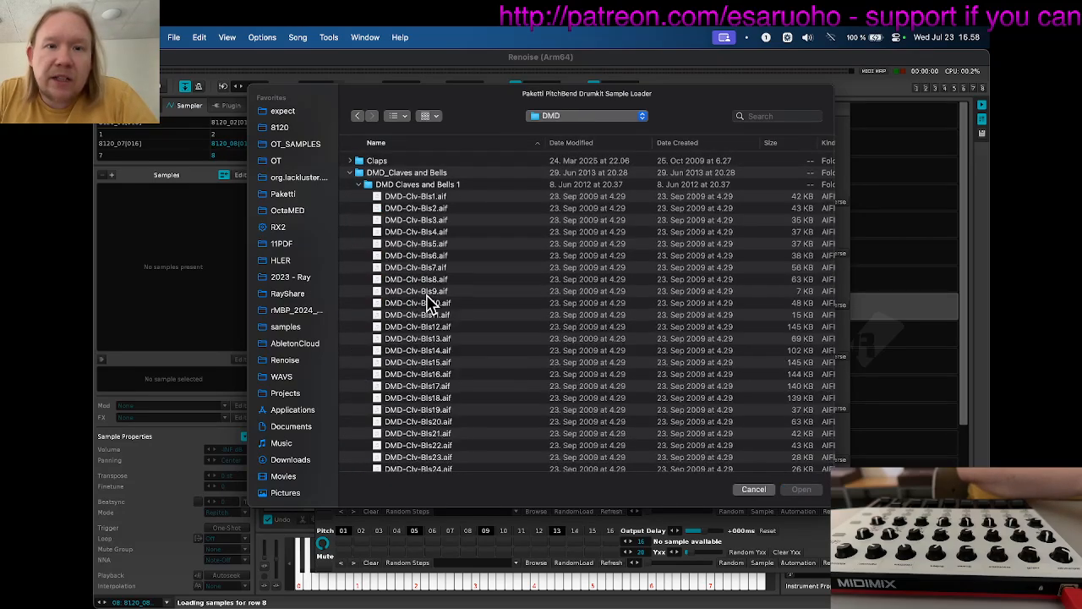
Load a range of DMD Claves and Bells samples, starting with DMD-Clv-Bls1.aif, into row 8.
click(398, 196)
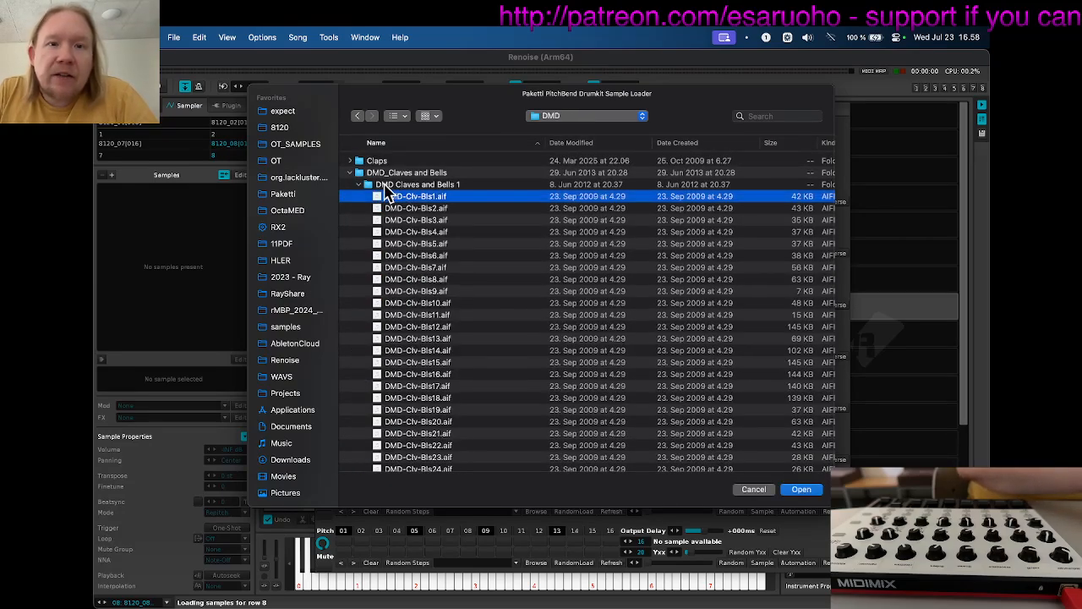
scroll(472, 243, down, 10)
scroll(469, 234, down, 5)
shift+click(434, 220)
key(Return)
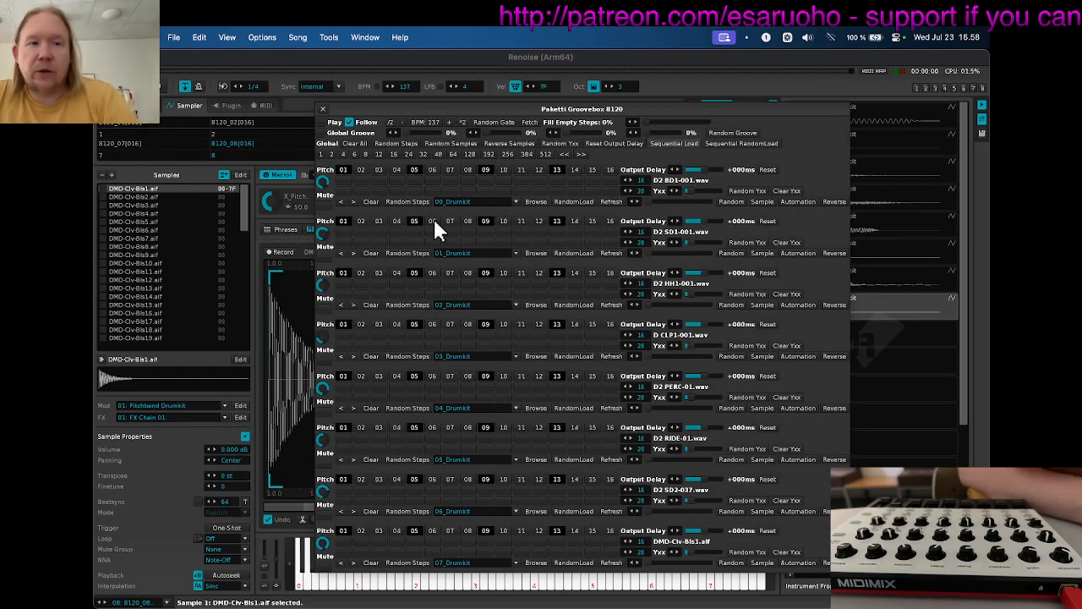
Reposition the Groovebox window beside the instrument list and enable steps 1, 5 and 9 in row 1.
drag(706, 117, 542, 113)
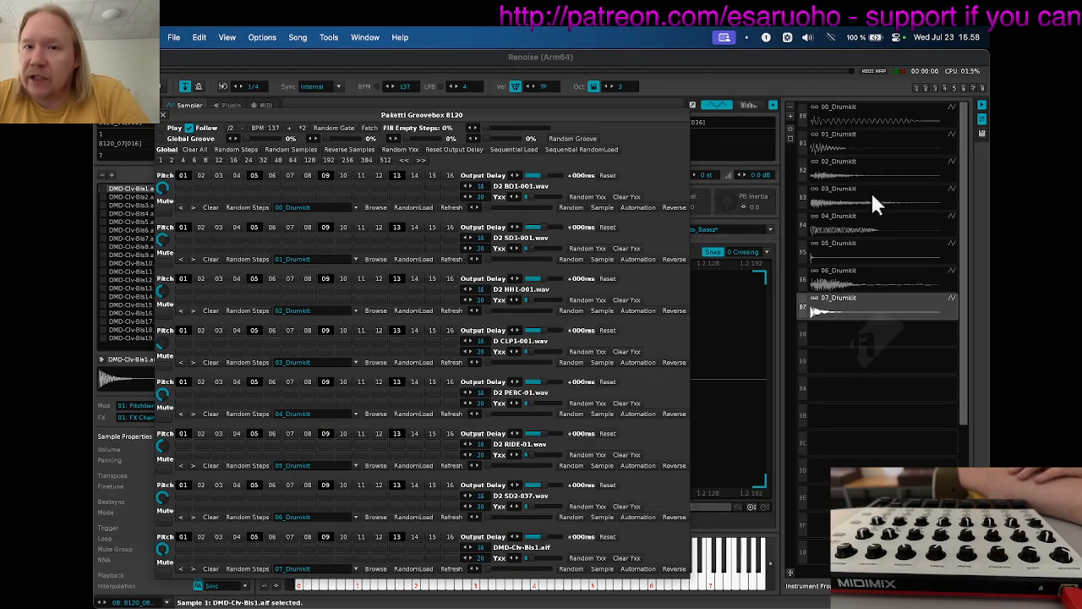
drag(498, 114, 673, 91)
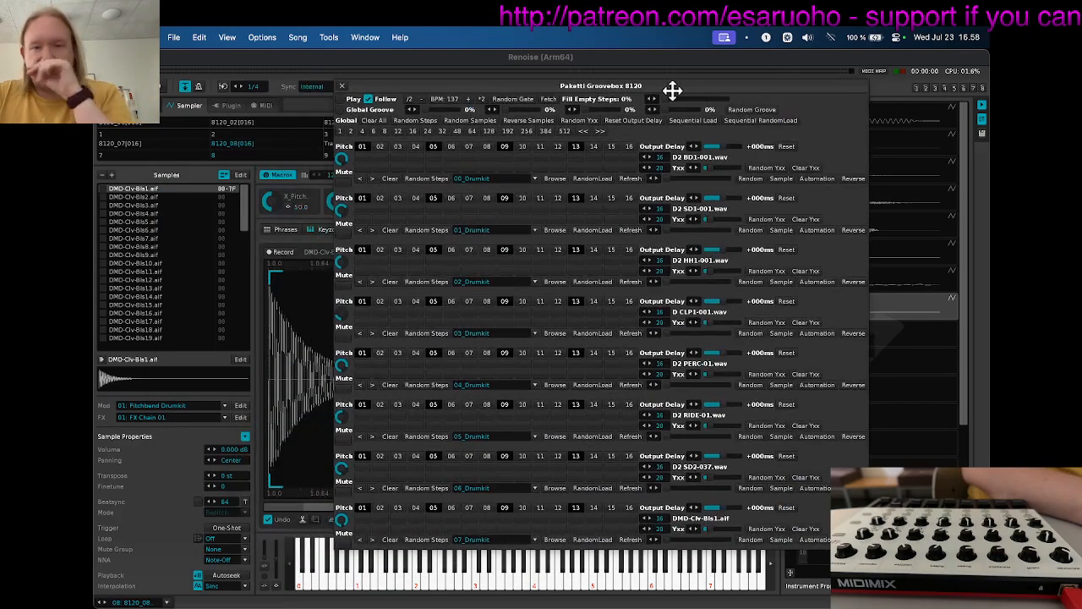
click(365, 158)
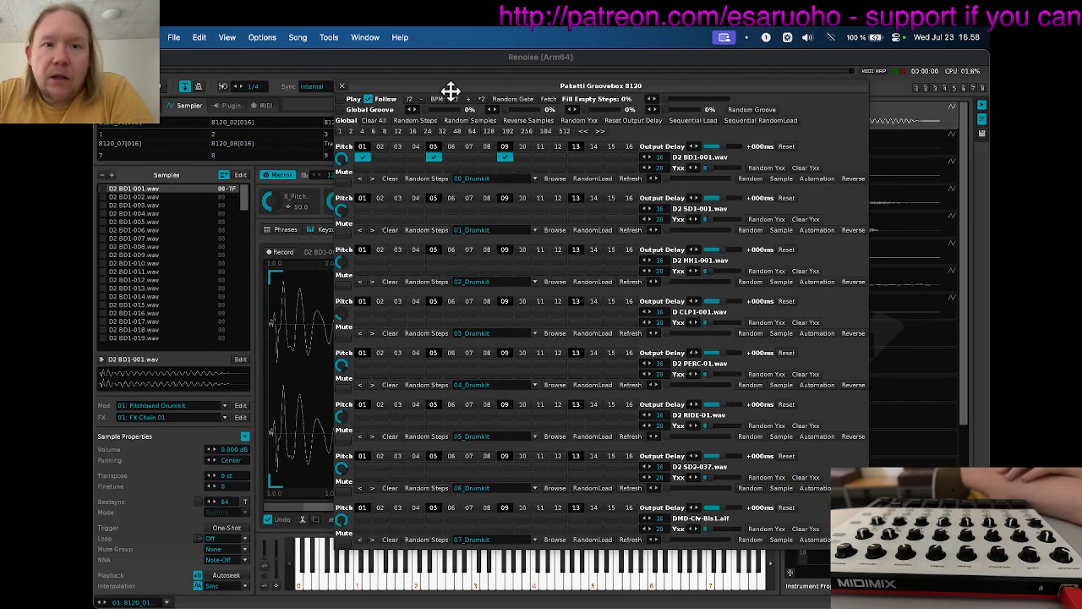
drag(451, 90, 547, 101)
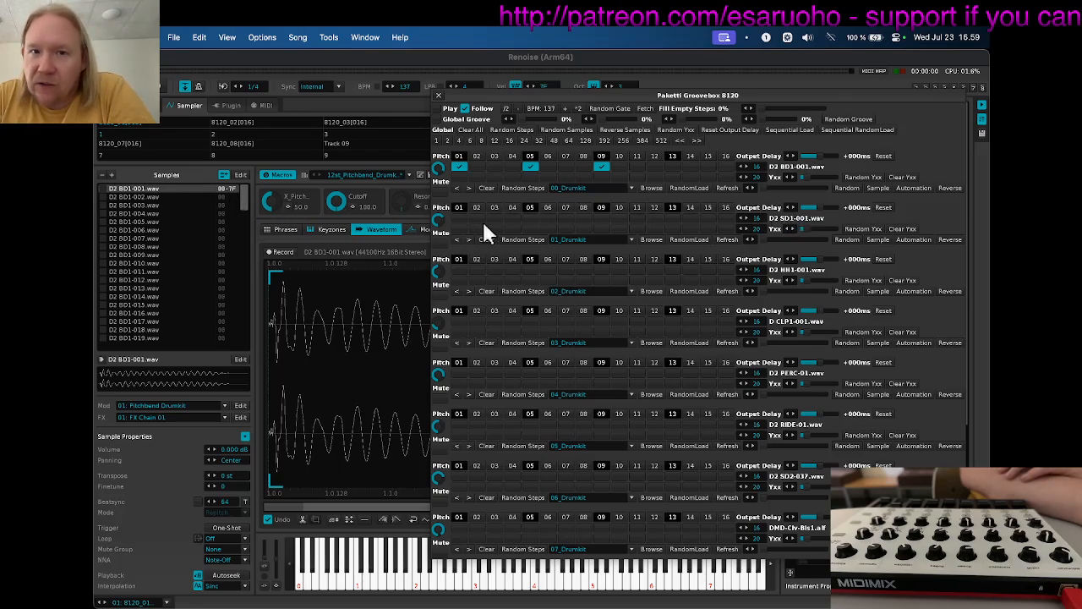
Start Groovebox playback and set row 1's step length to 4.
click(530, 219)
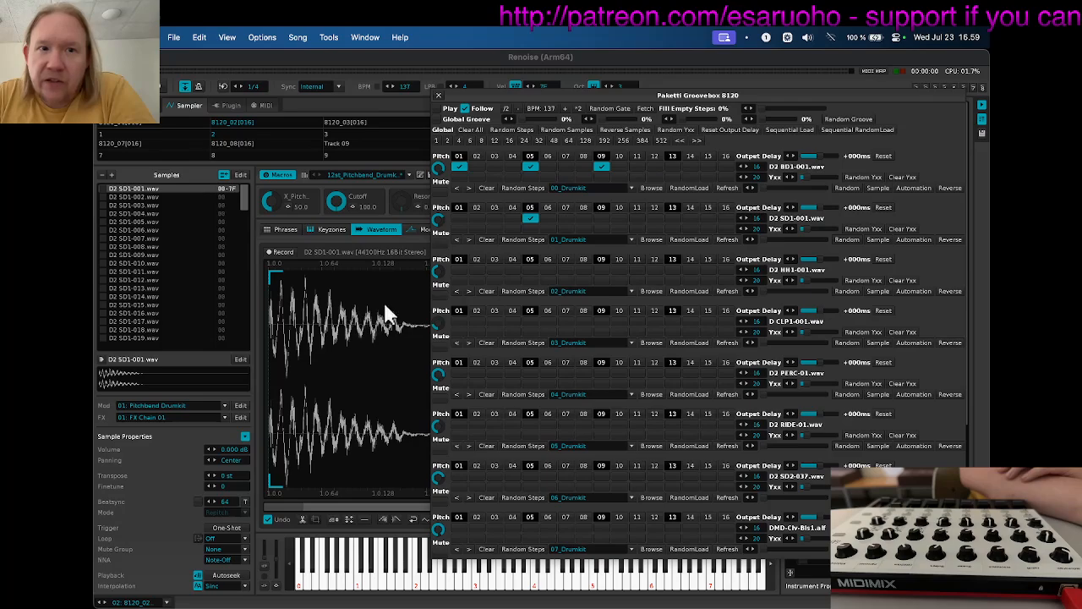
click(672, 218)
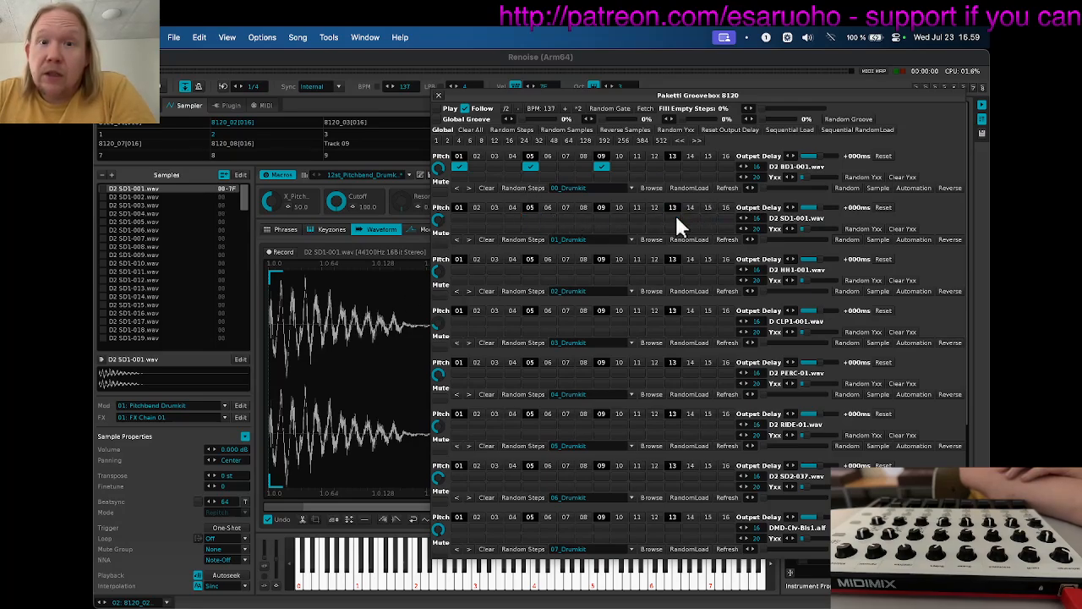
click(437, 107)
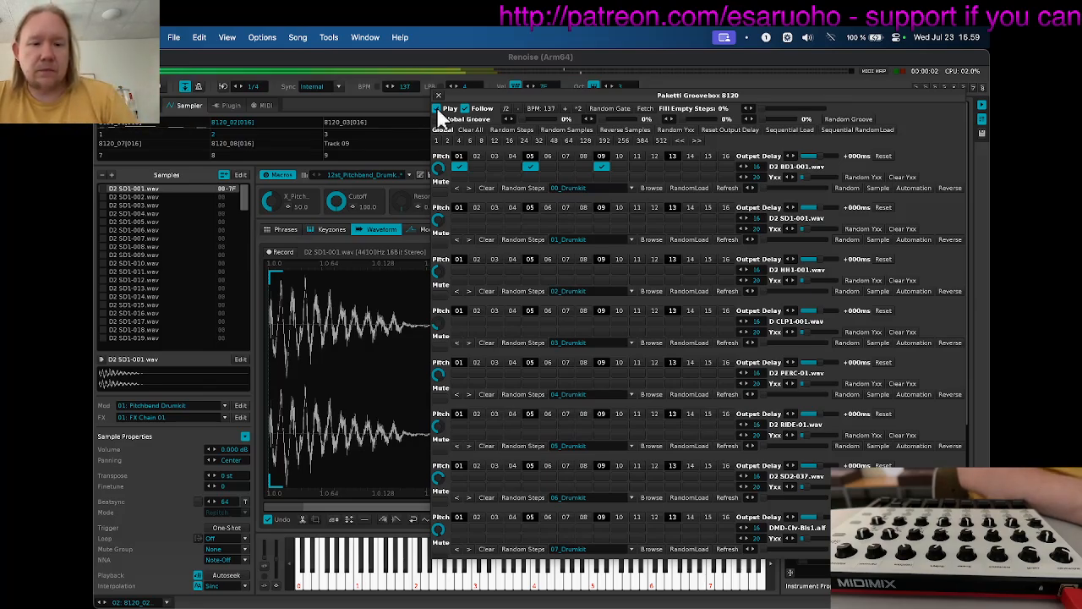
click(511, 155)
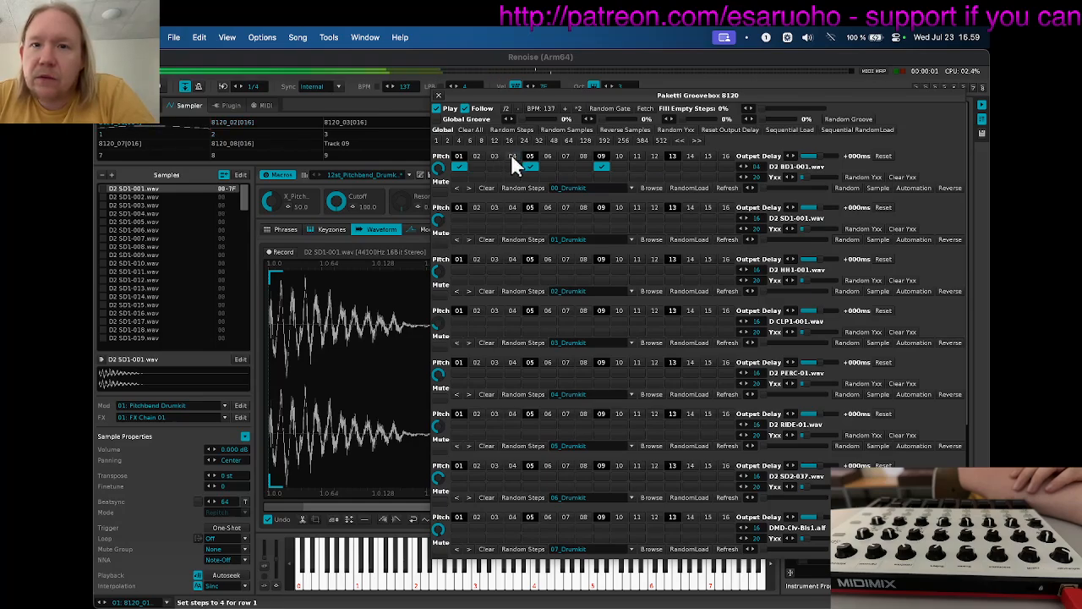
Enable steps 5, 8, 10, 12 and 15 in row 2, with Yxx enabled on steps 8, 10, 12 and 15.
click(528, 216)
click(583, 217)
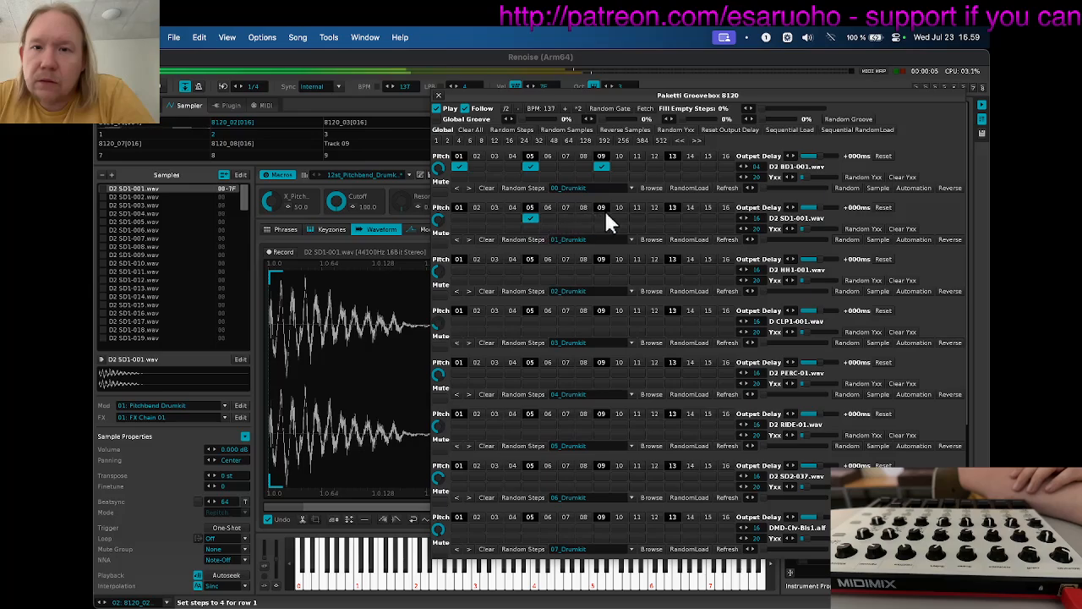
click(622, 218)
click(583, 228)
click(619, 228)
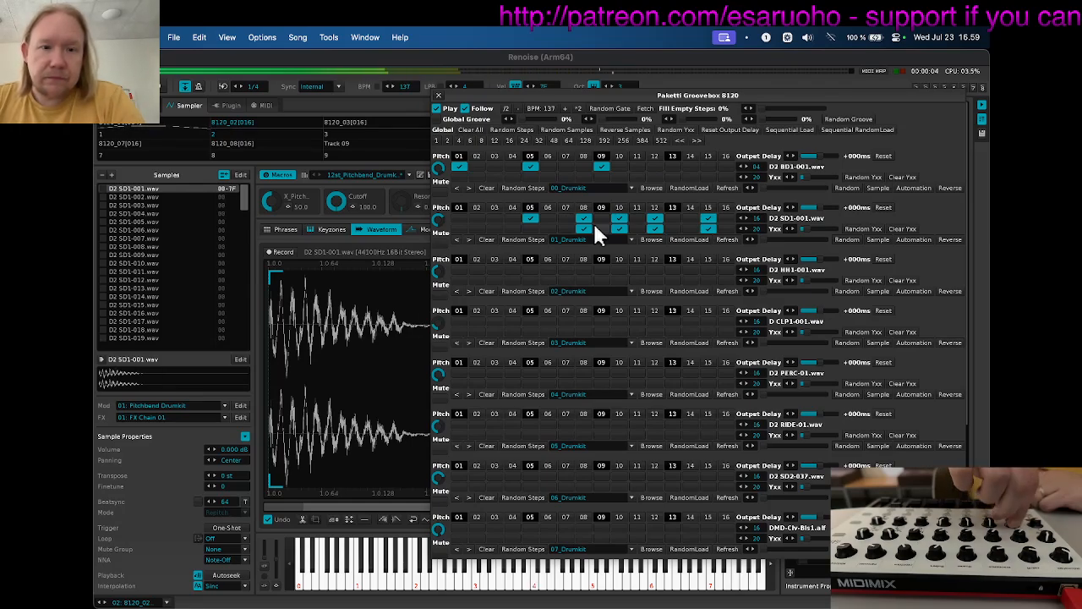
Set MIDI input device C to MIDI Mix in the preferences.
key(super+comma)
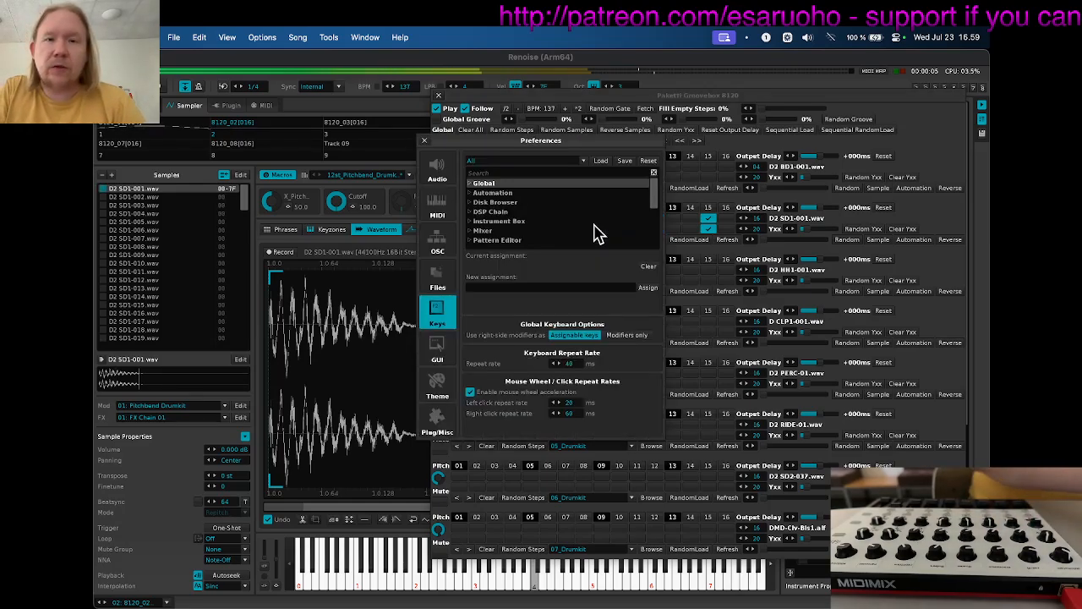
click(433, 209)
click(530, 192)
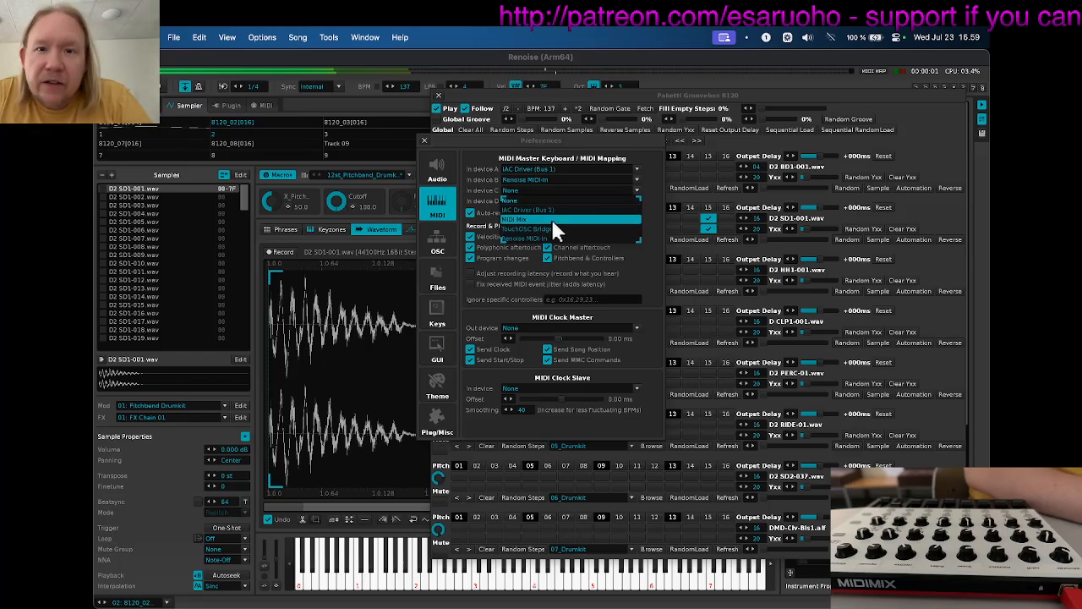
click(548, 222)
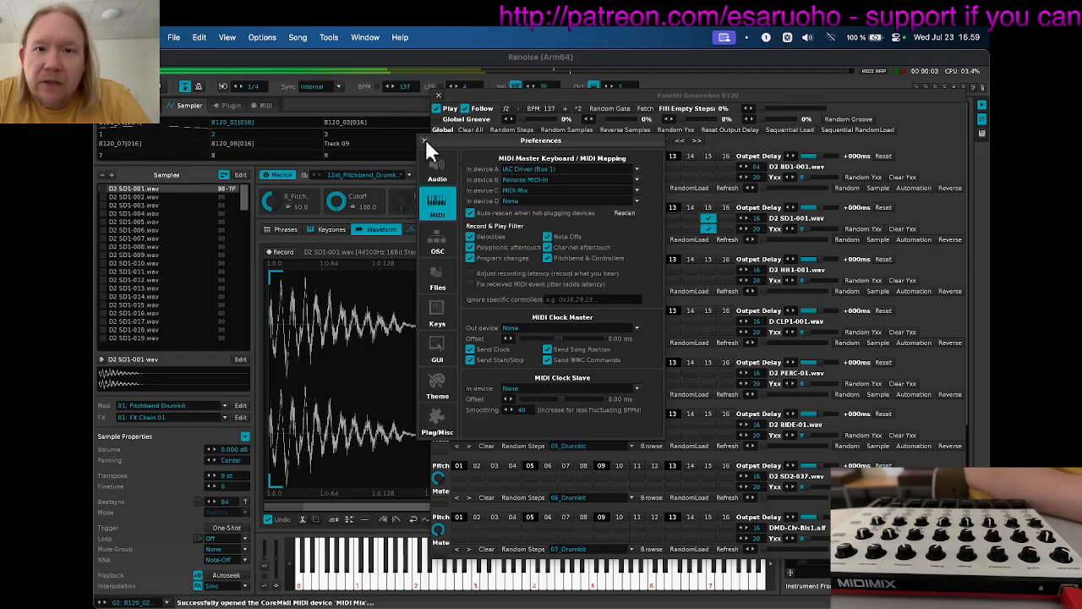
click(425, 139)
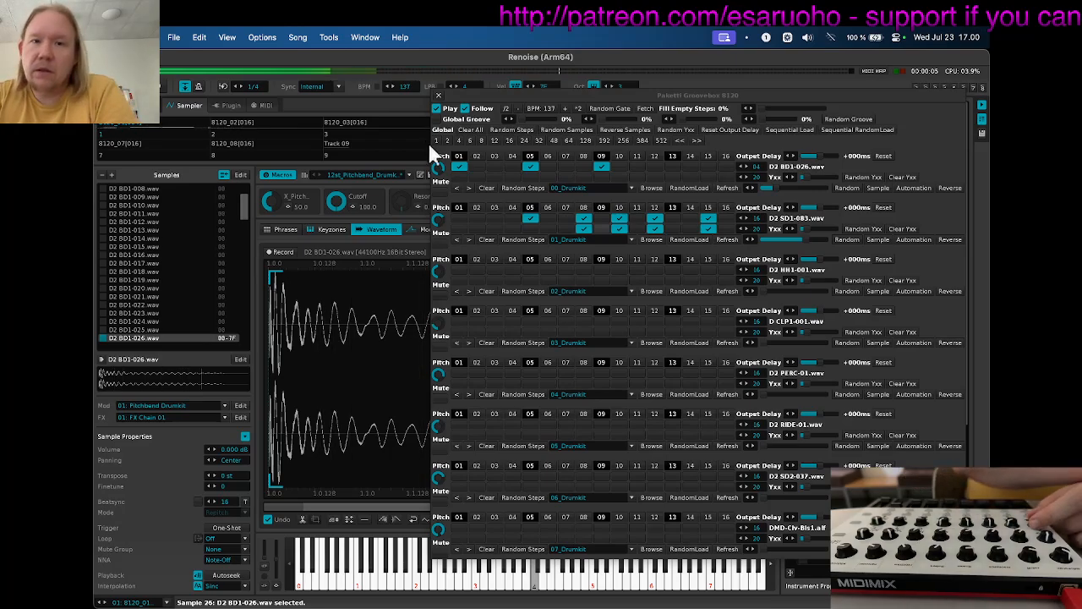
Add a hit on step 2 of row 3 with a 3-step length, and move the Groovebox window clear of the macros.
click(478, 271)
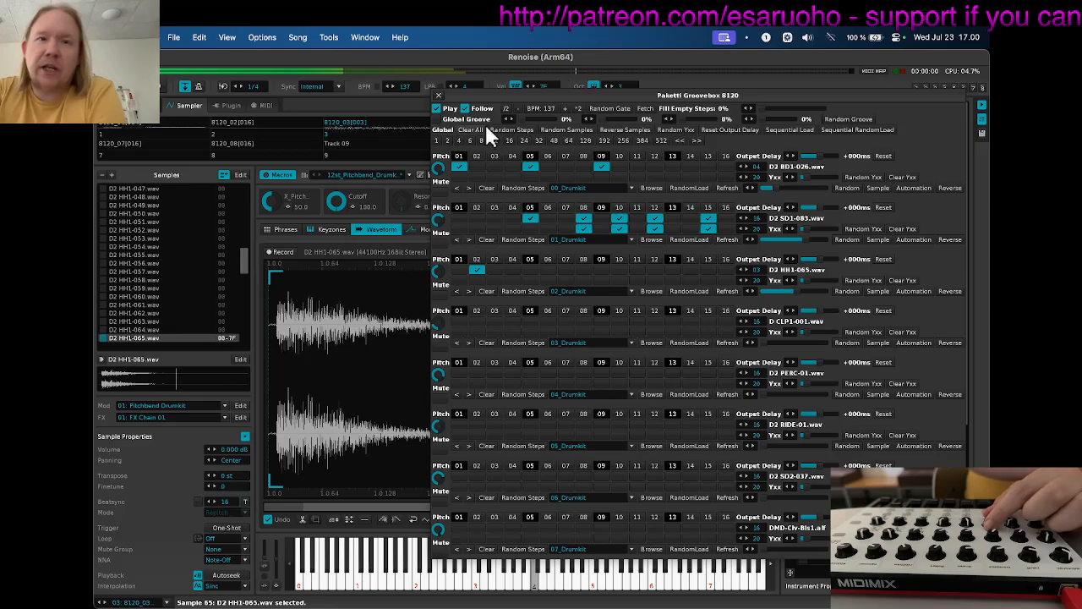
drag(484, 96, 292, 253)
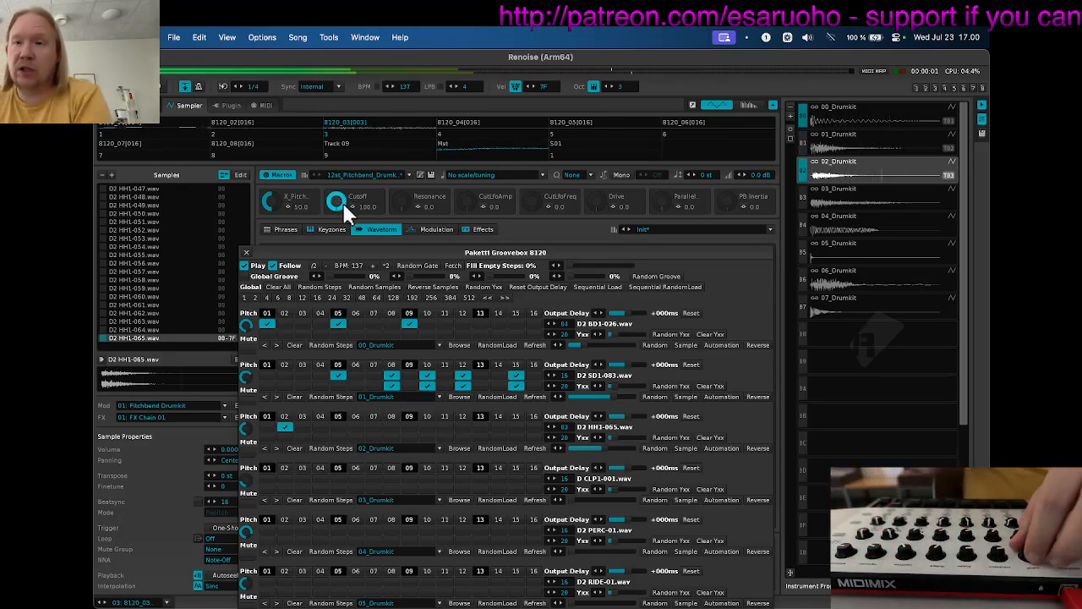
drag(334, 248, 689, 343)
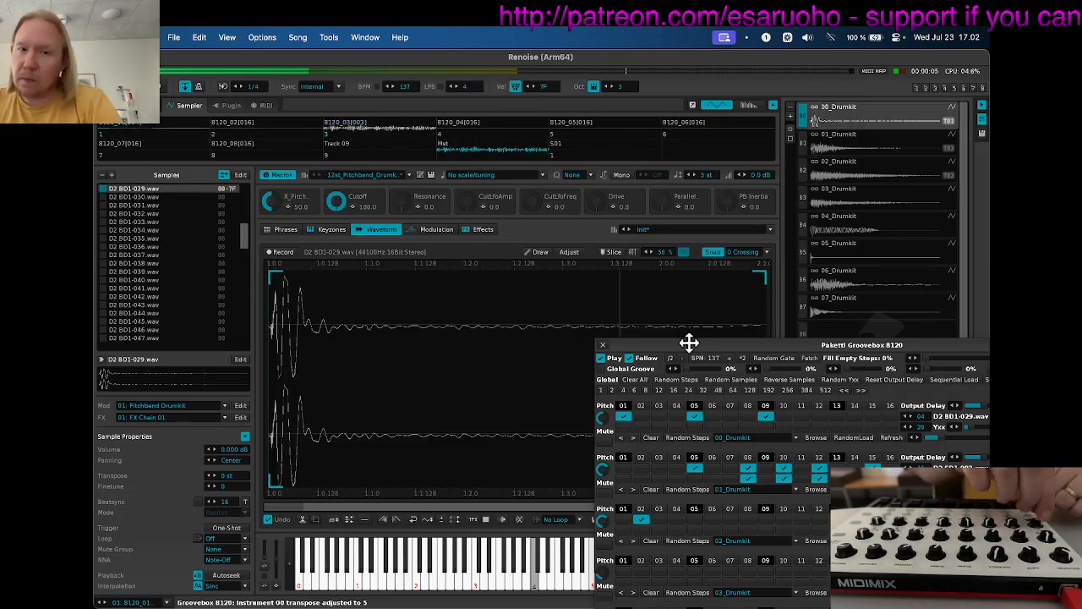
drag(689, 342, 456, 329)
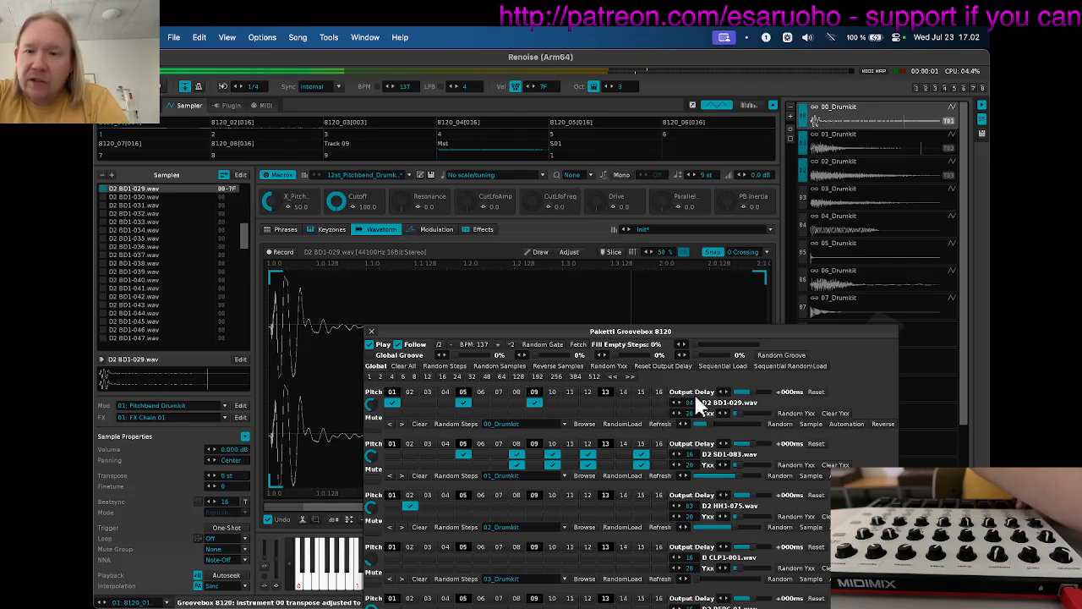
Set row 1 to 16 steps with added hits on 4, 12 and 13, and add hits on 5, 8, 11 and 14 in row 3.
click(661, 392)
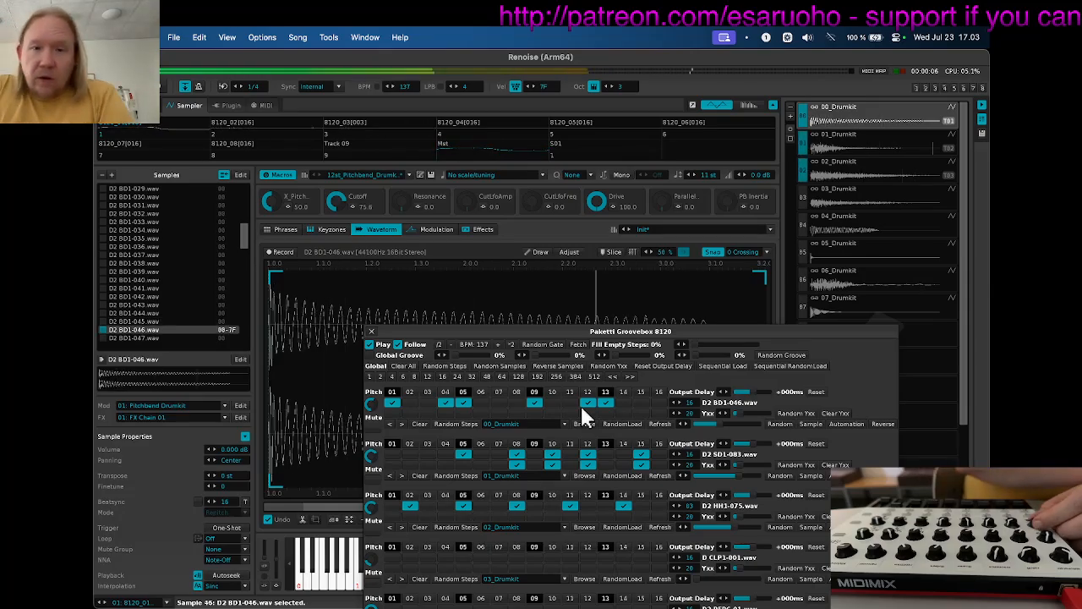
drag(542, 331, 498, 100)
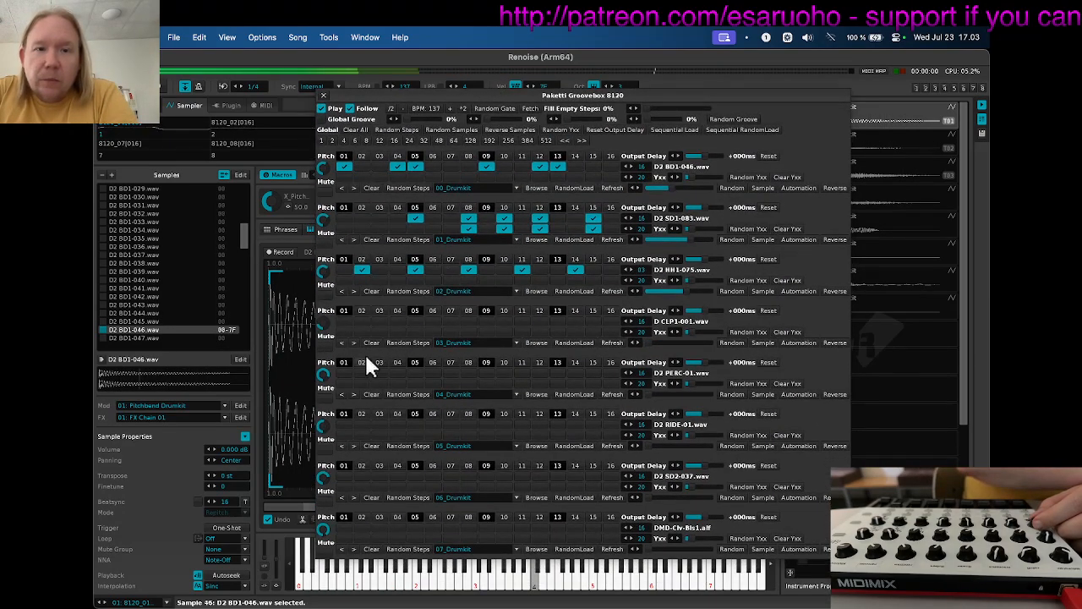
Enable steps 3 and 13 in row 4 and choose the sample D CLP1-061.wav for it.
click(379, 321)
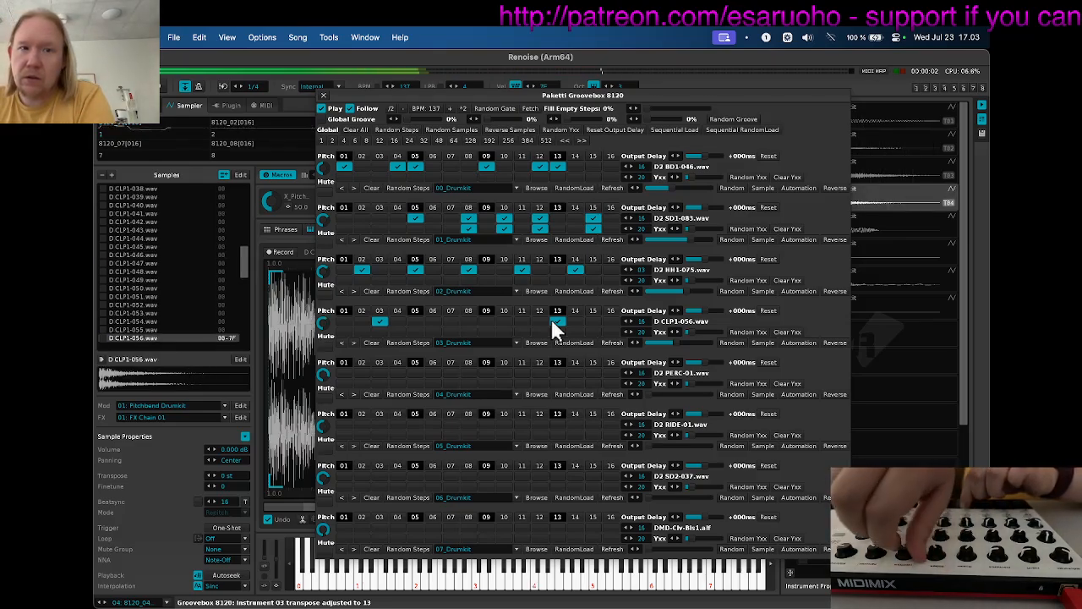
drag(528, 97, 466, 442)
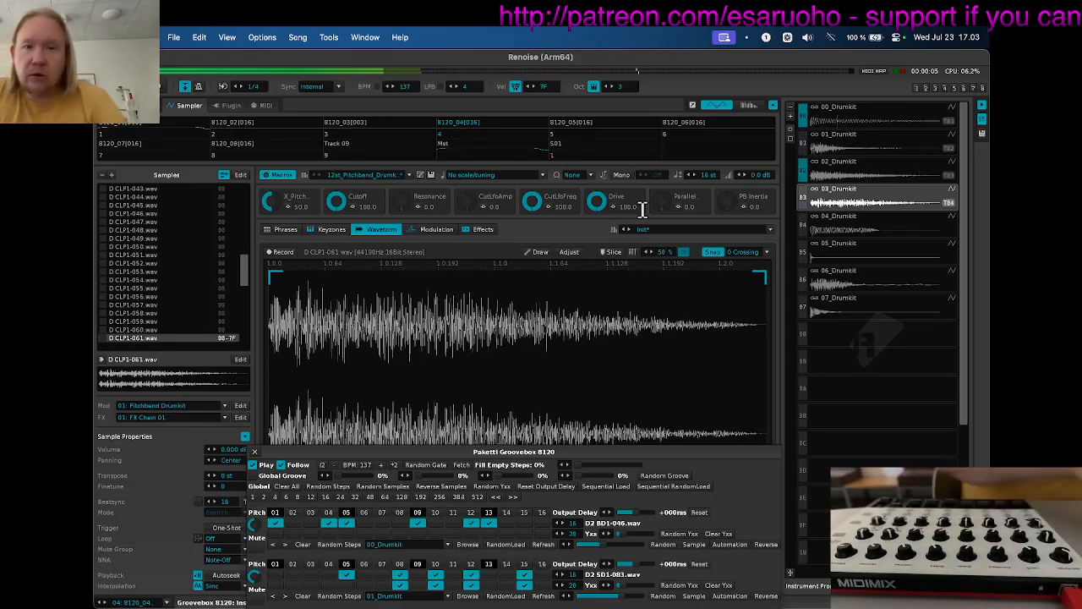
drag(444, 452, 454, 92)
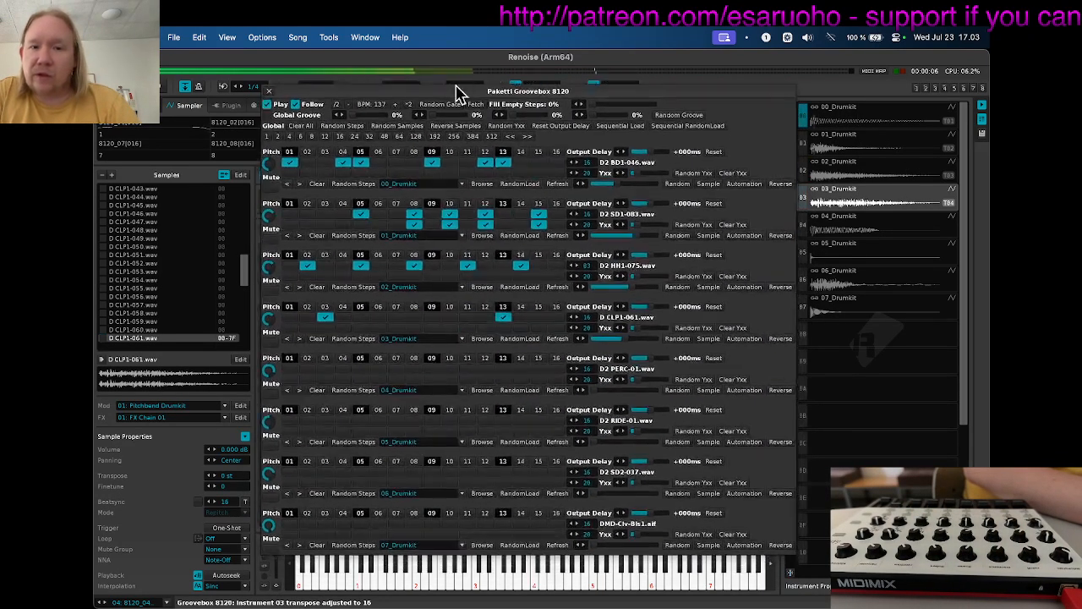
Enable steps 5, 7, 10 and 13 in row 5 and steps 1, 4, 7, 9, 12 and 15 in row 6.
click(394, 368)
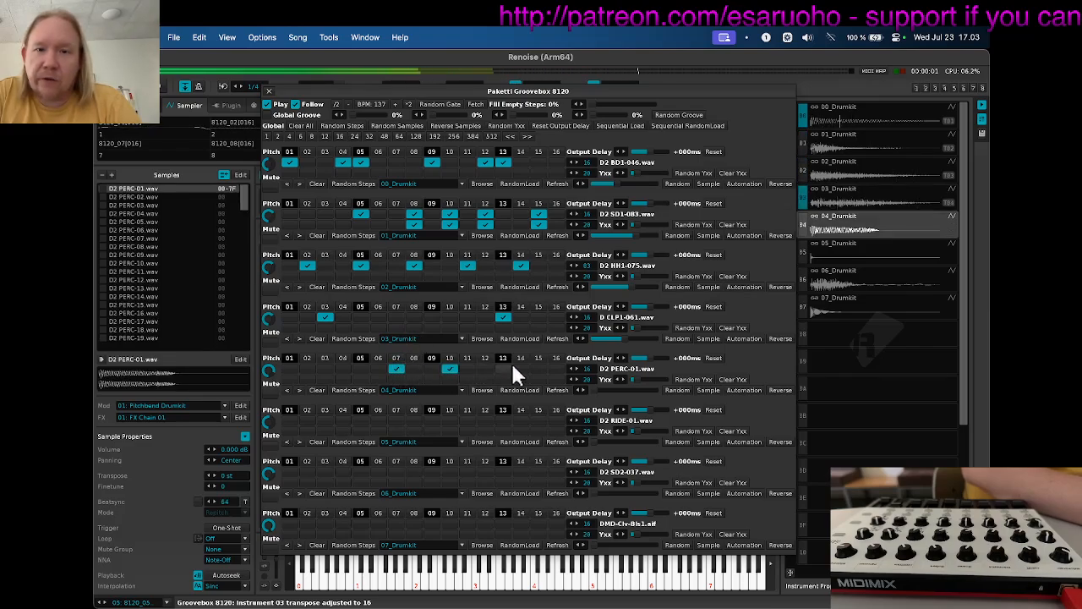
click(360, 368)
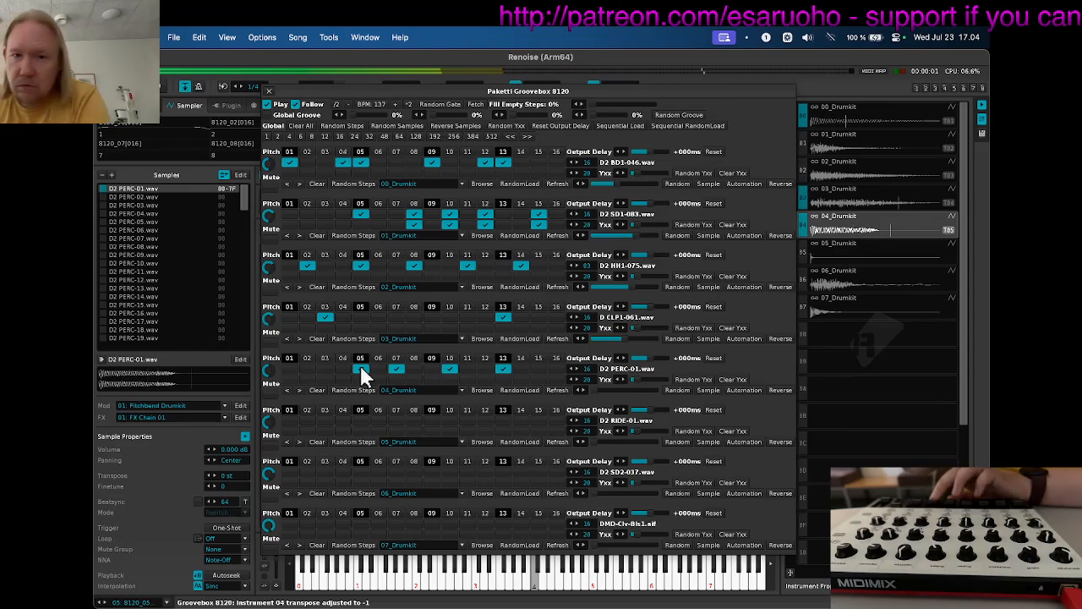
click(291, 421)
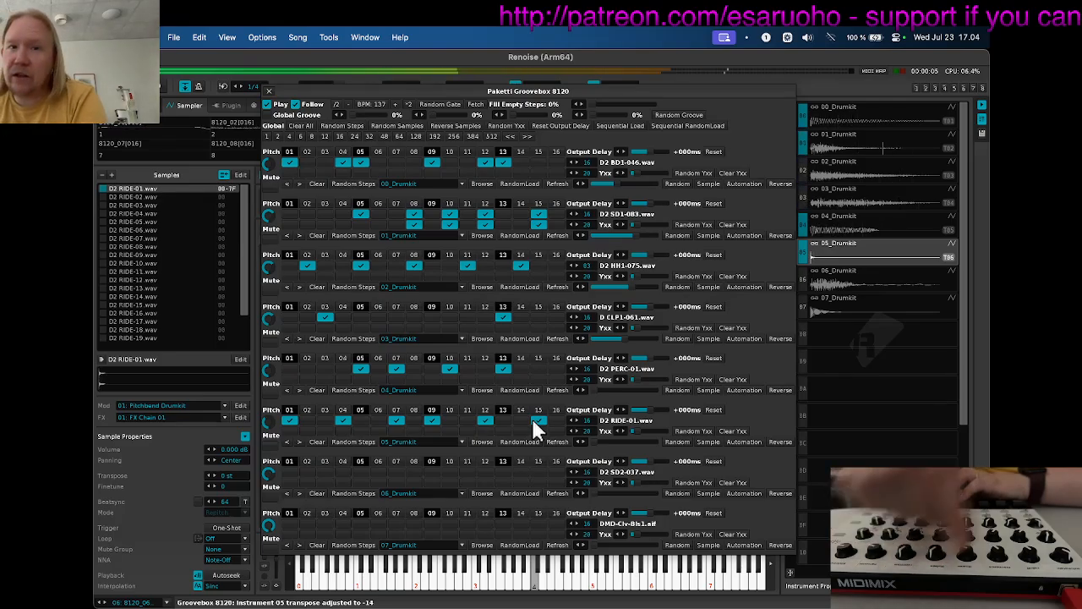
Choose the sample D2 RIDE-24.wav for row 6, moving the Groovebox window aside to watch its waveform and macros.
drag(404, 94, 312, 225)
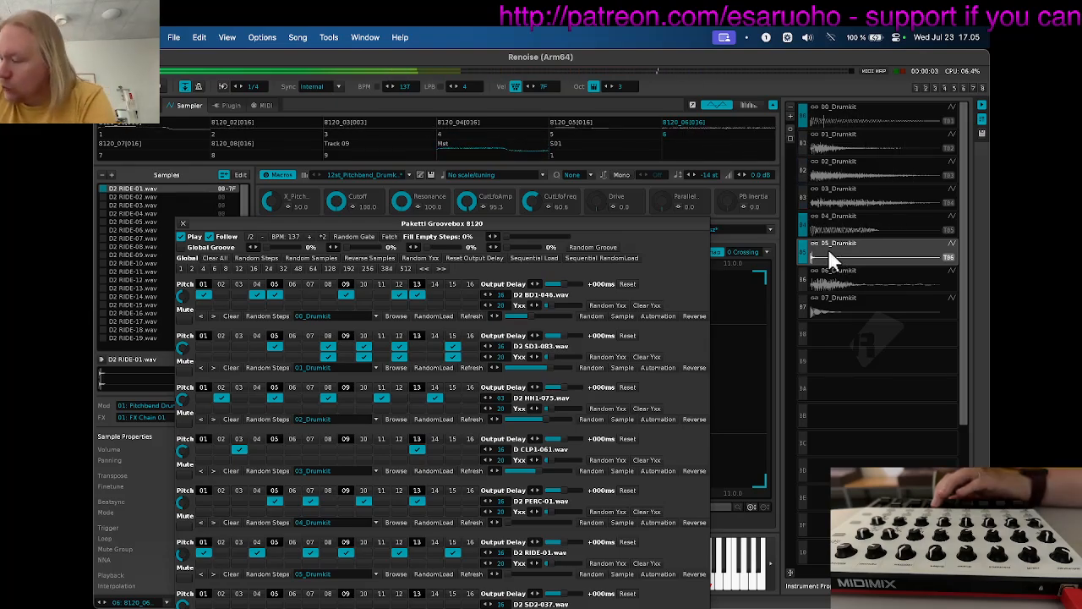
drag(496, 225, 681, 473)
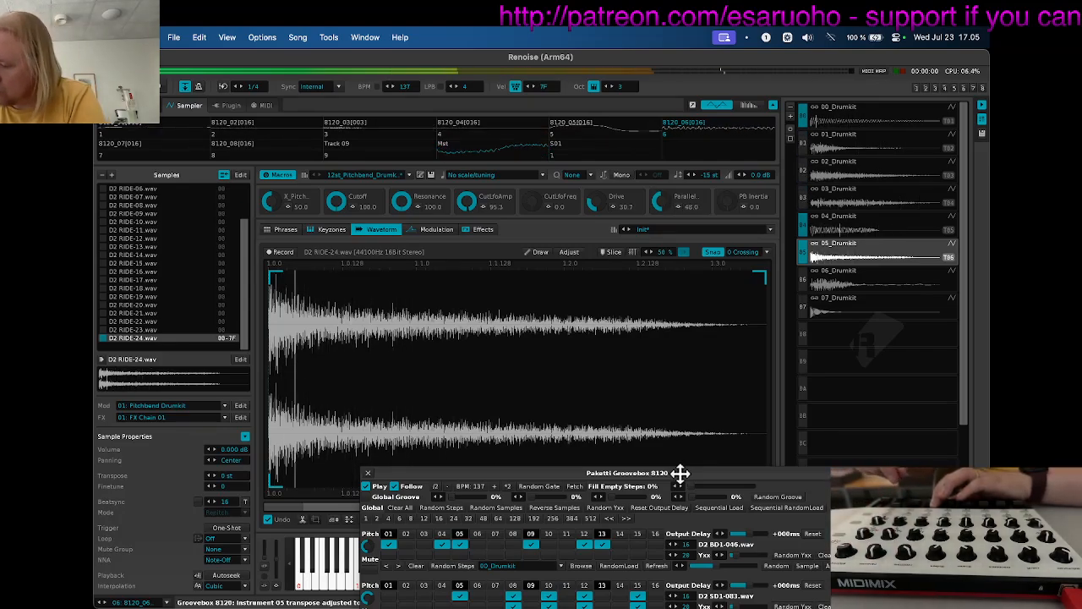
drag(680, 473, 554, 86)
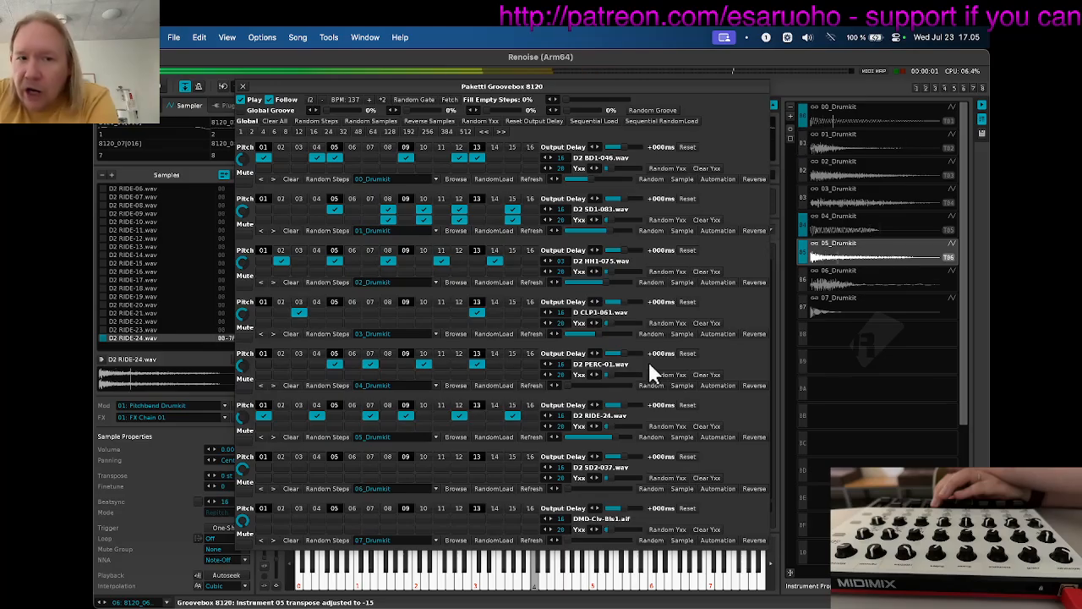
Open the Pitchbend automation for row 6 and widen the envelope area beside the parameter list.
click(713, 438)
drag(307, 85, 330, 44)
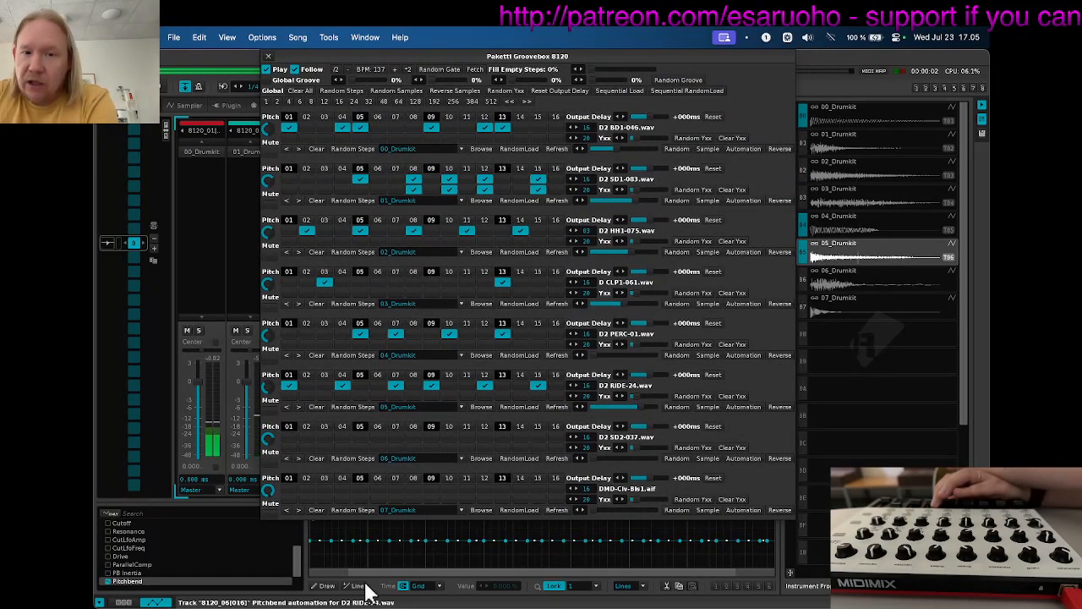
drag(308, 554, 205, 554)
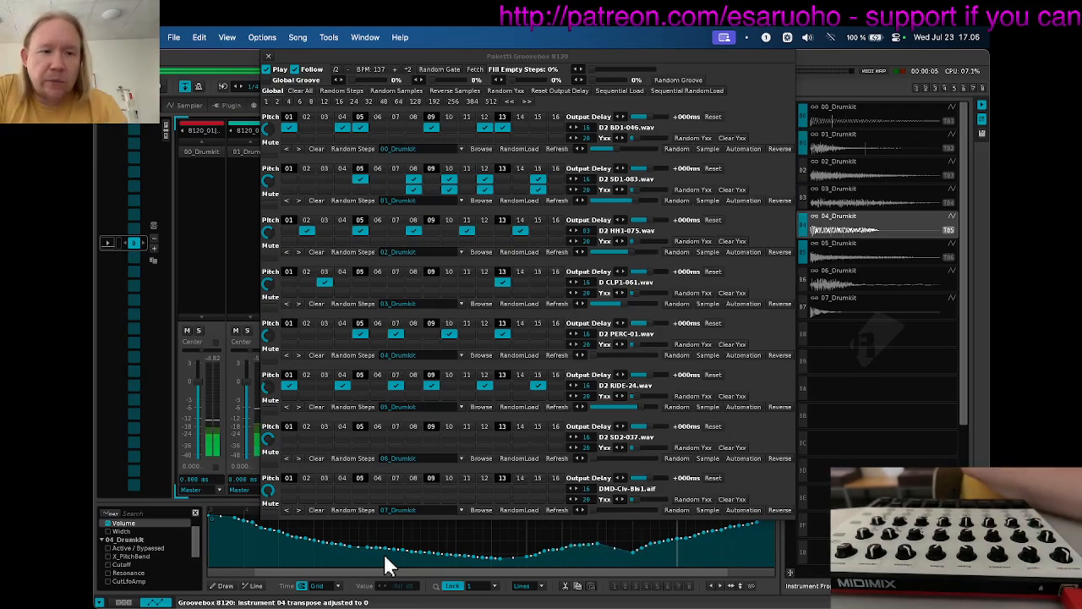
Undo the last automation recordings on row 5's Volume parameter and delete its envelope.
key(super+z)
key(super+z)
key(super+z)
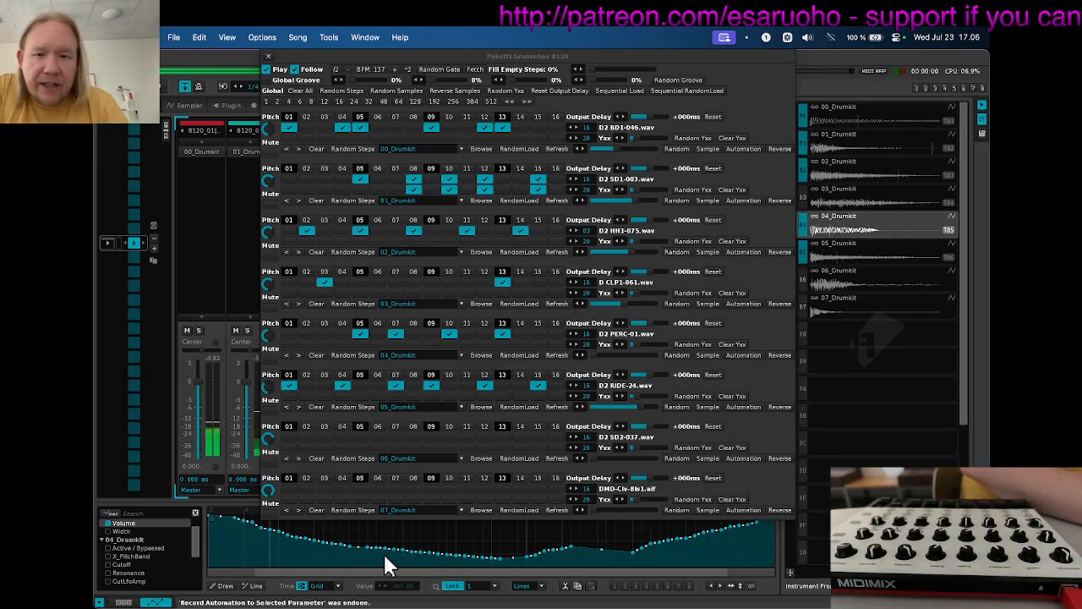
right_click(342, 548)
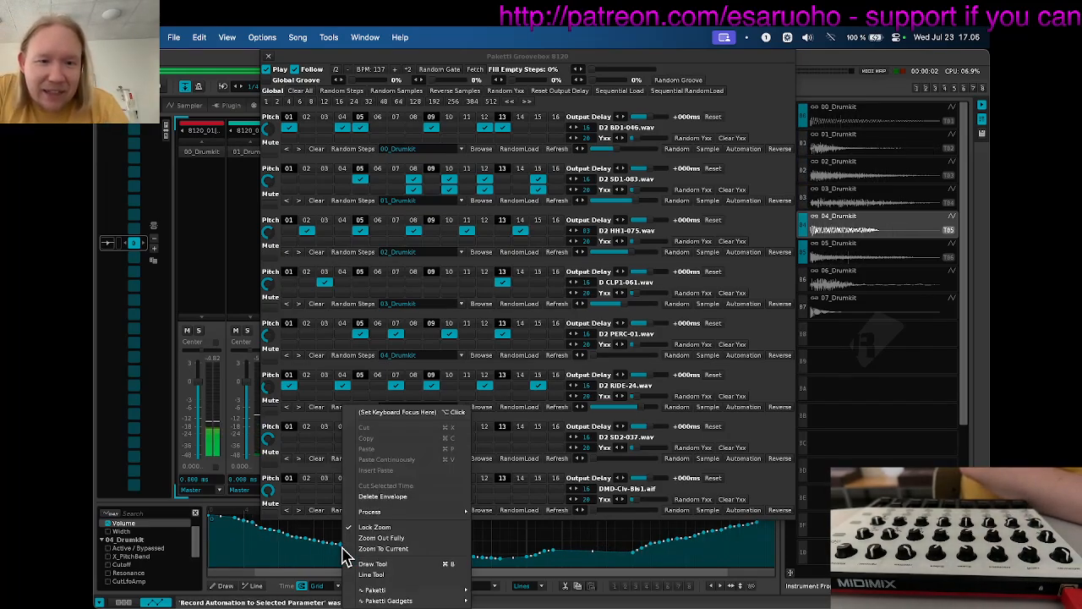
click(374, 493)
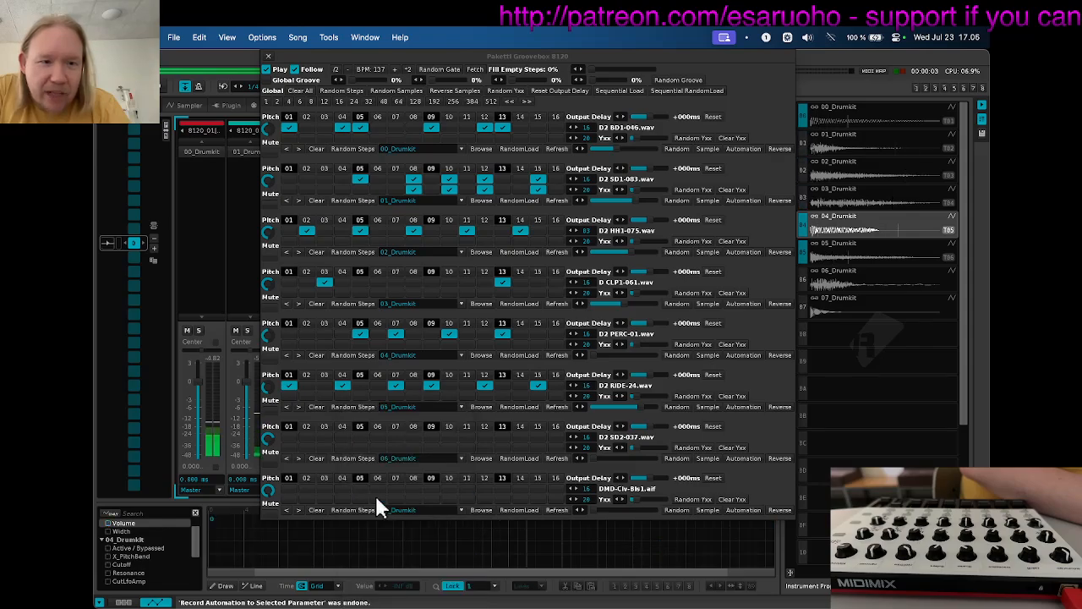
Select the Pitchbend parameter of 04_Drumkit and record a pitchbend envelope for row 5.
scroll(157, 585, down, 3)
click(134, 555)
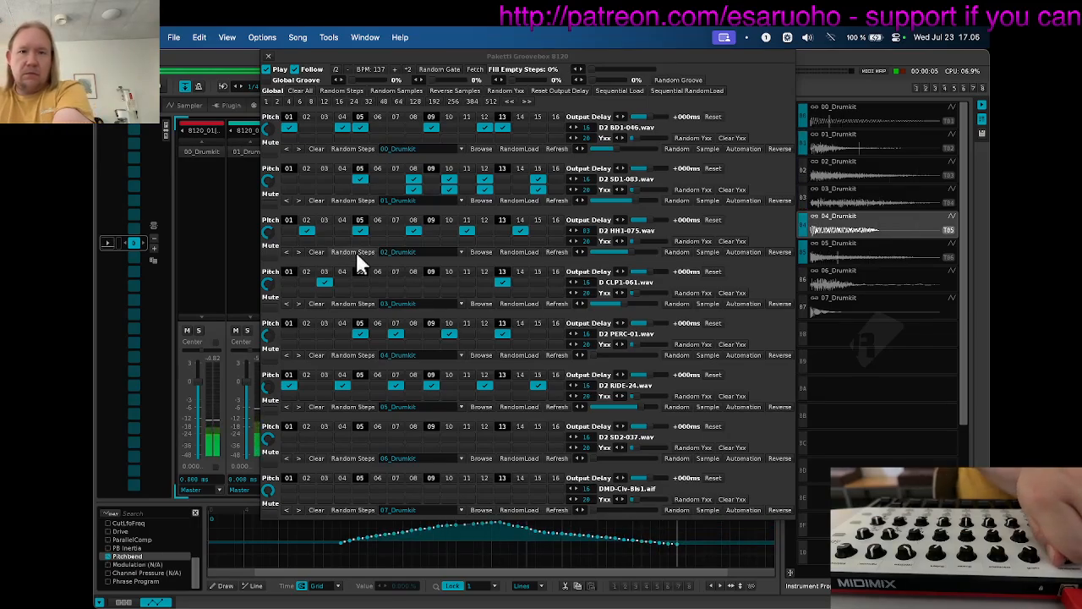
Move the Groovebox window aside, raise the volume fader of track 8120_05 to about 0 dB, and bring the window back.
drag(396, 56, 829, 346)
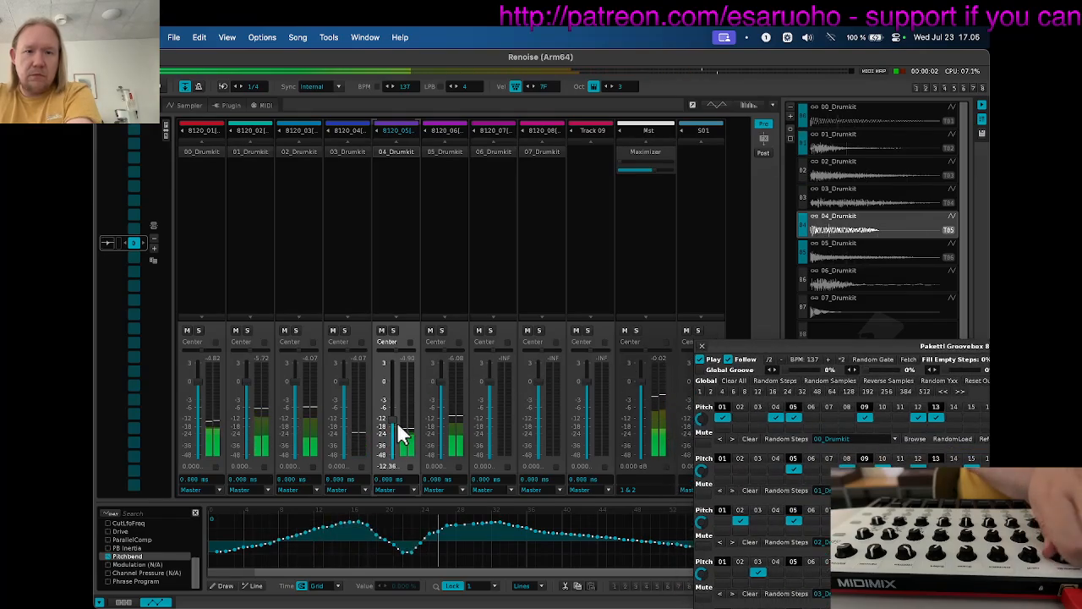
drag(395, 419, 392, 377)
drag(756, 348, 355, 122)
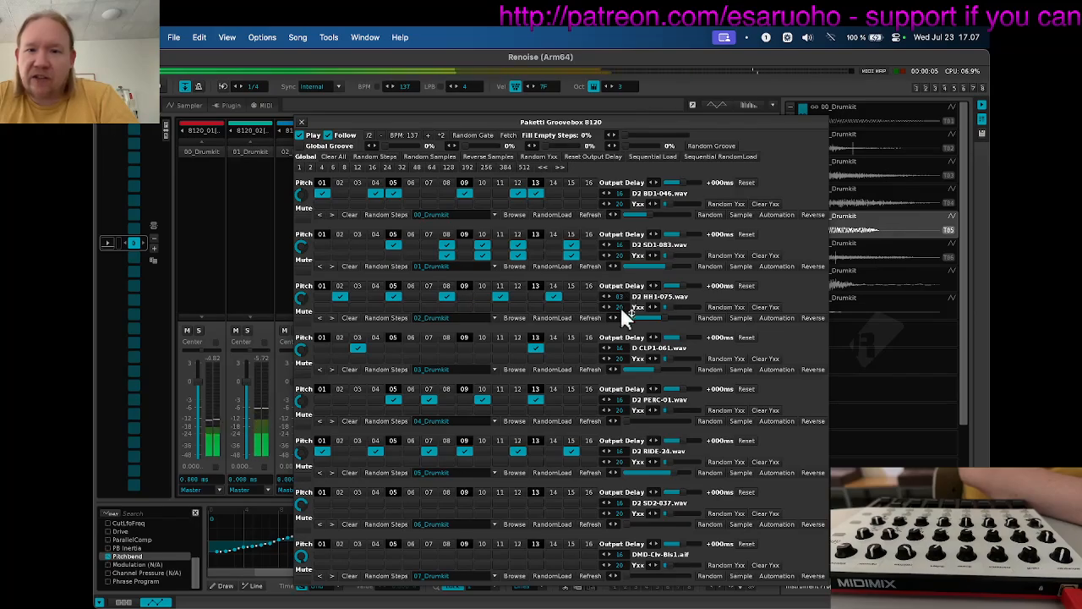
Show the pattern editor with the Groovebox moved clear and double the pattern three times, reaching 512 lines.
key(F2)
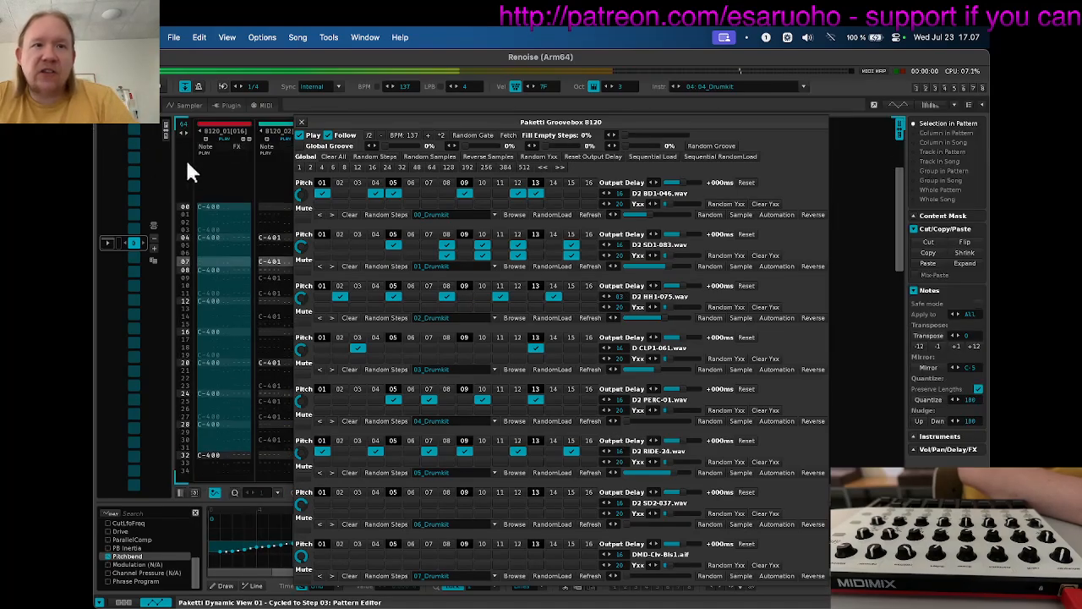
drag(414, 122, 462, 580)
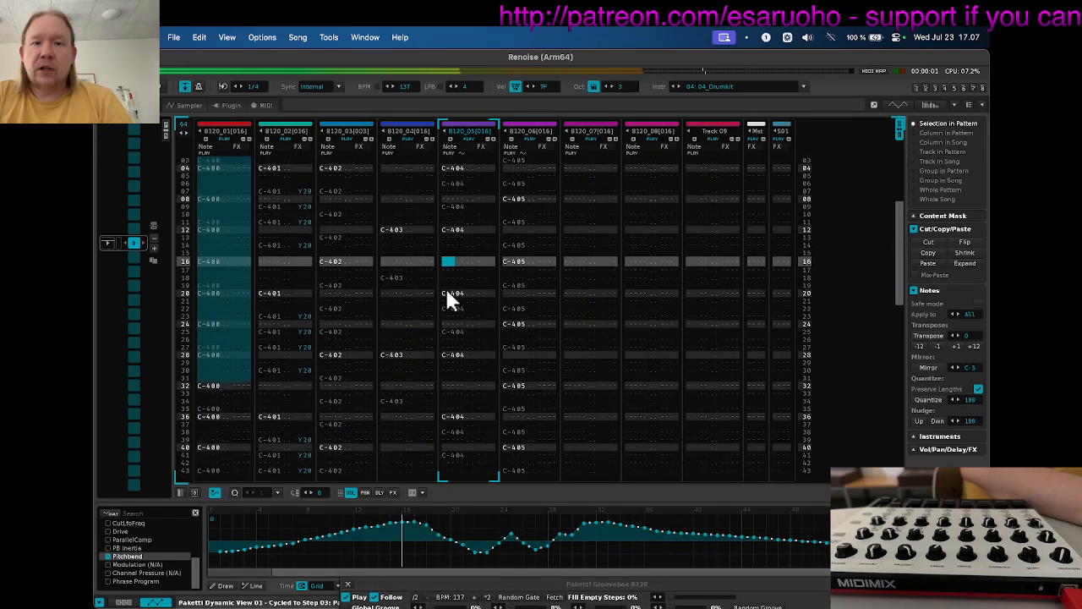
key(super+shift+d)
key(super+shift+d)
key(super+shift+d)
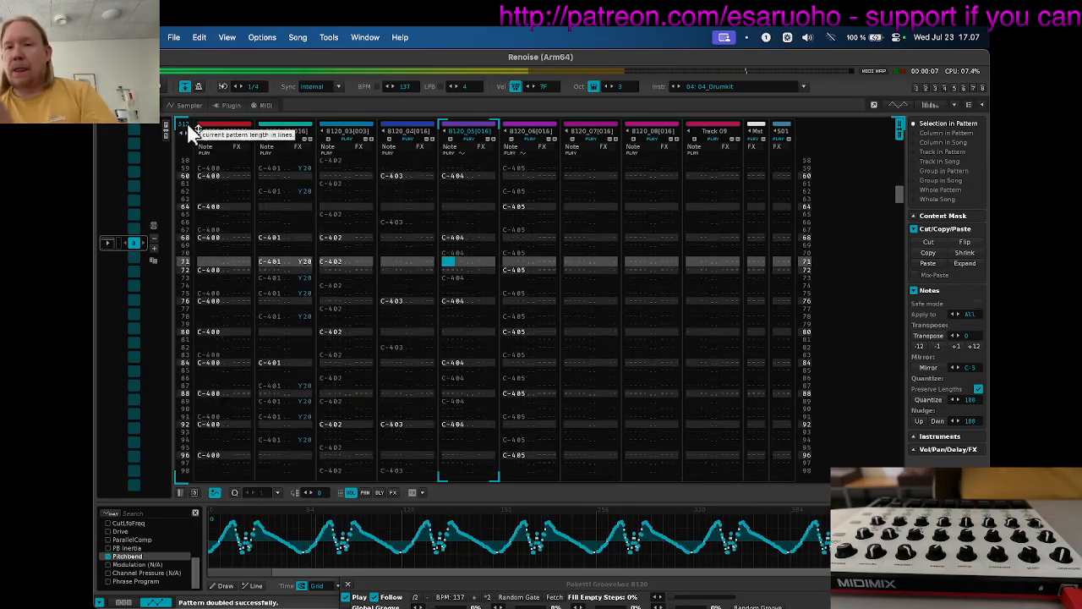
Calculate 512/64 in the Spotlight search and dismiss it.
double_click(193, 131)
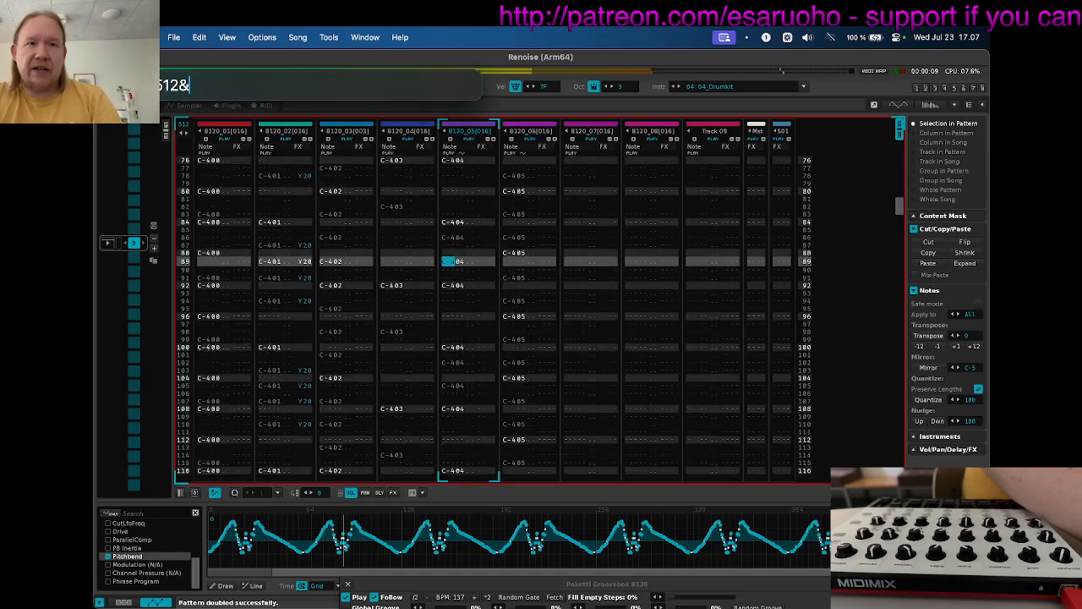
text(/64)
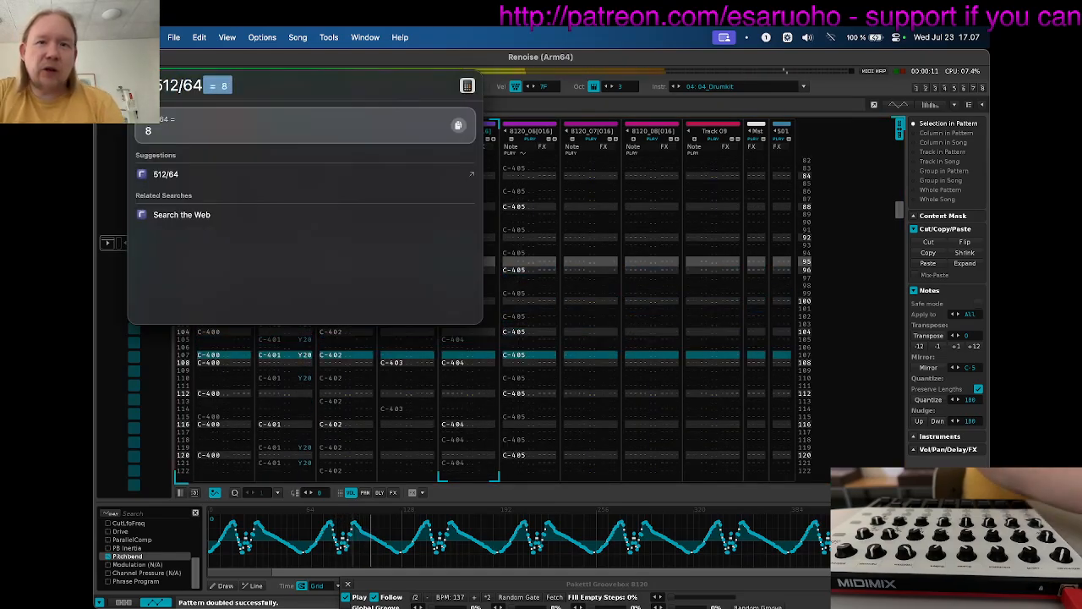
key(Escape)
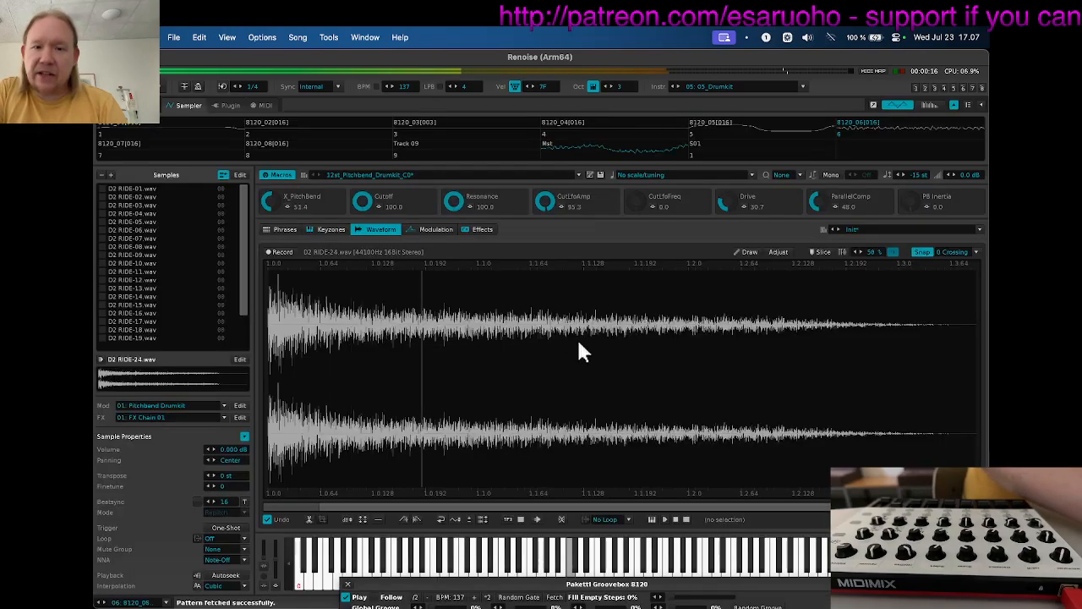
Record a Pitchbend envelope for row 6 beneath the pattern editor, with pattern follow turned on and the Groovebox clear of the envelope.
drag(491, 580, 568, 115)
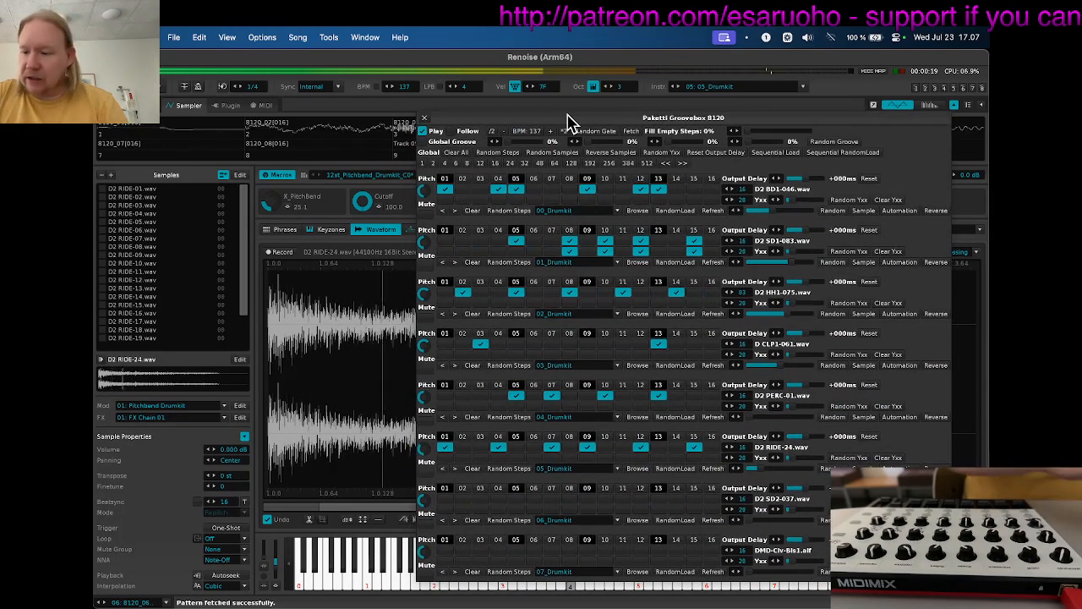
key(F2)
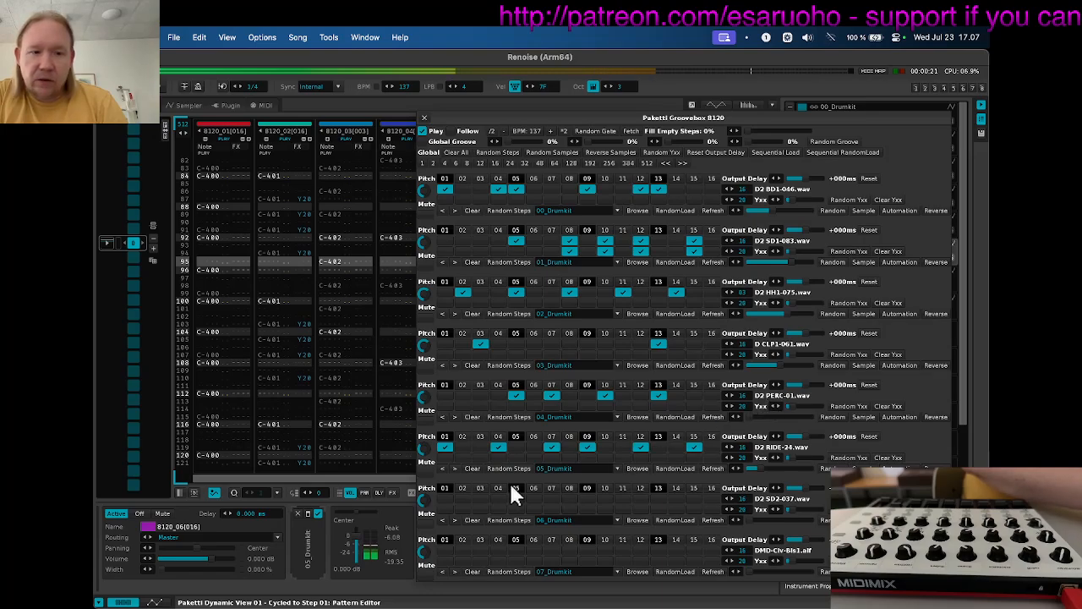
key(ctrl+Tab)
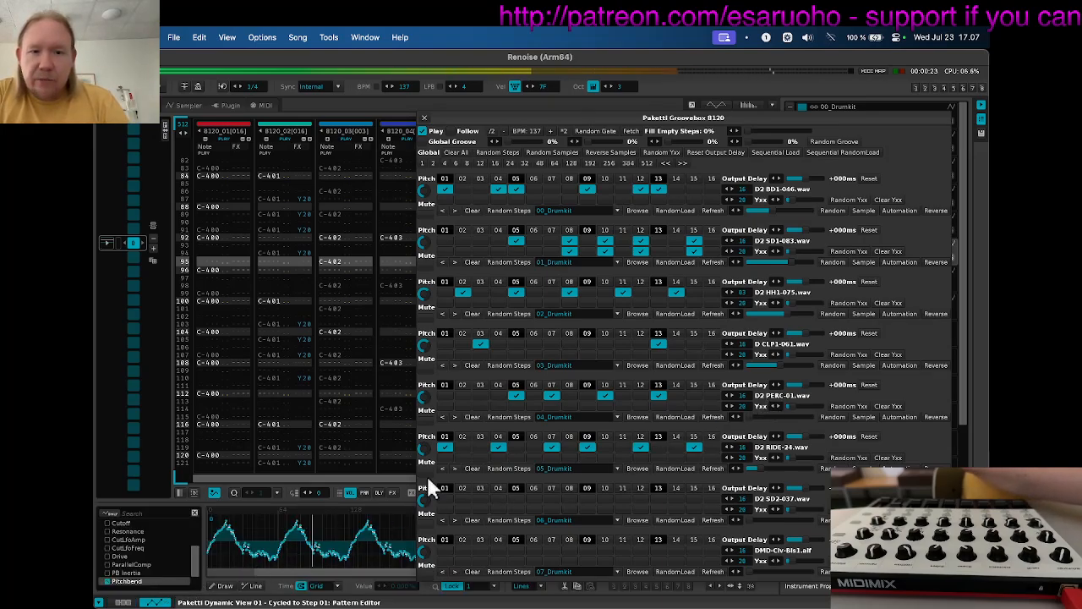
click(185, 83)
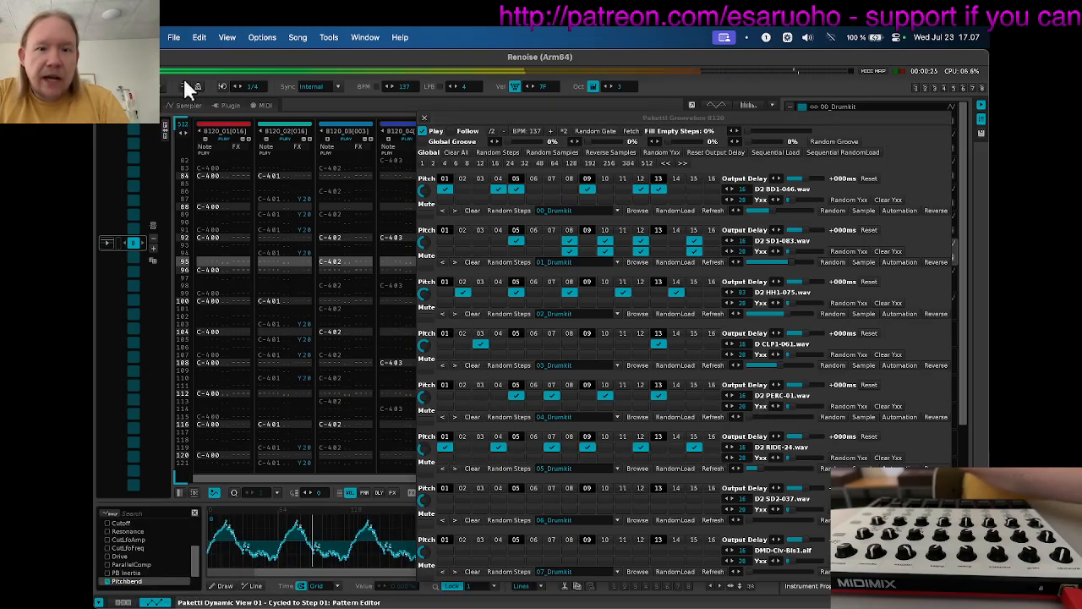
drag(496, 121, 298, 69)
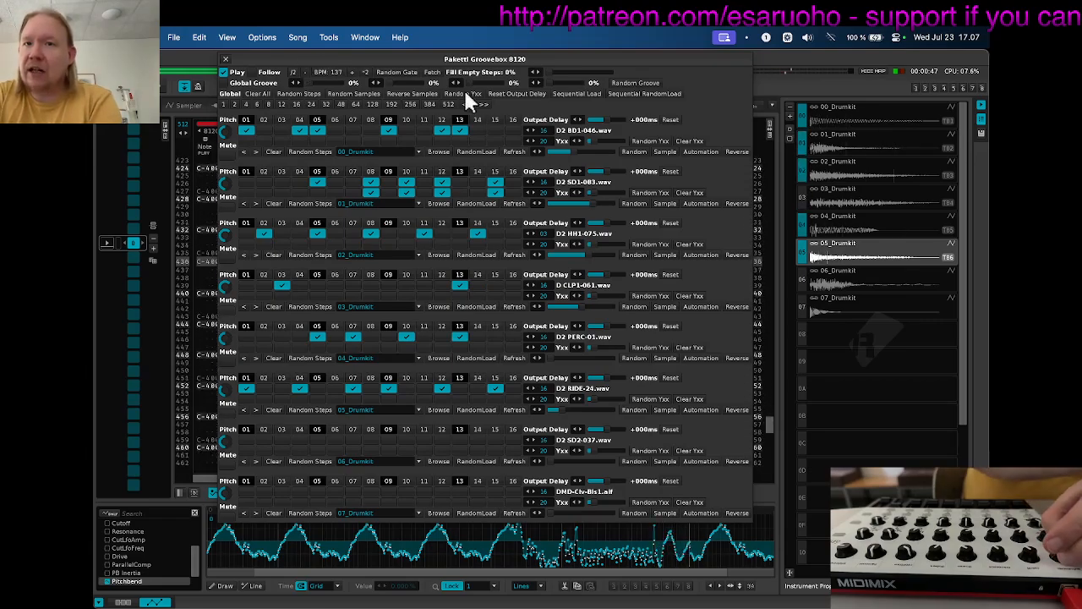
Enable step 15 in row 1, undo that row's Volume automation recording and reset its track volume to 0 dB.
click(496, 131)
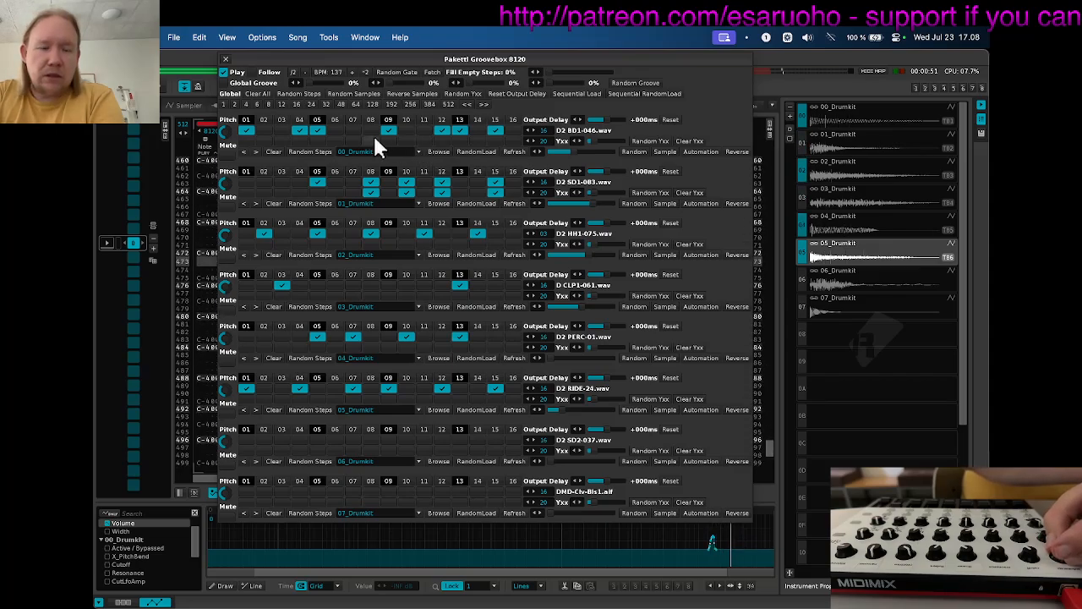
key(super+z)
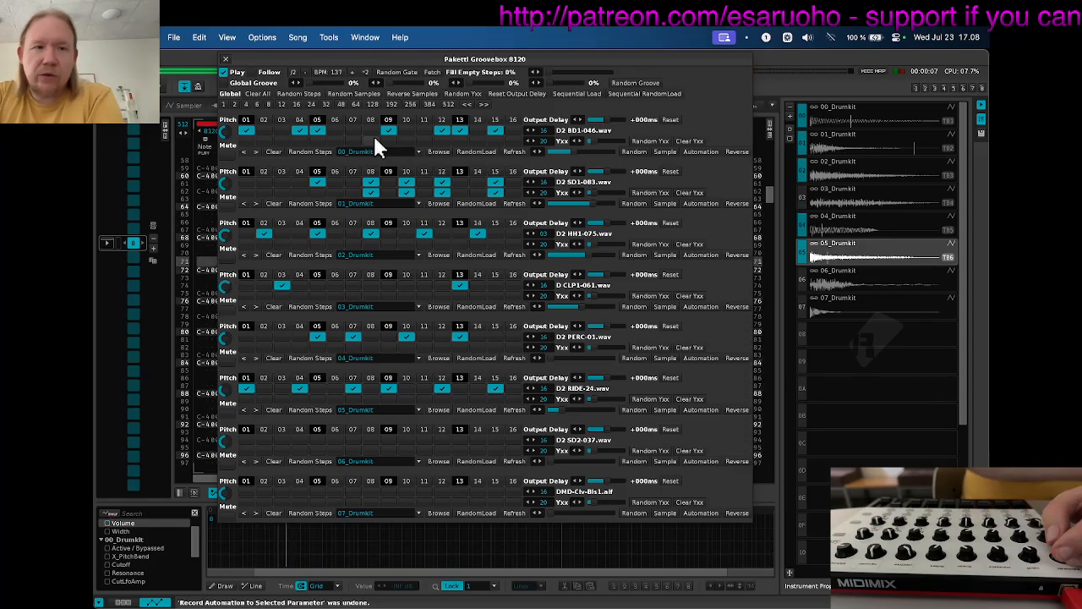
key(F4)
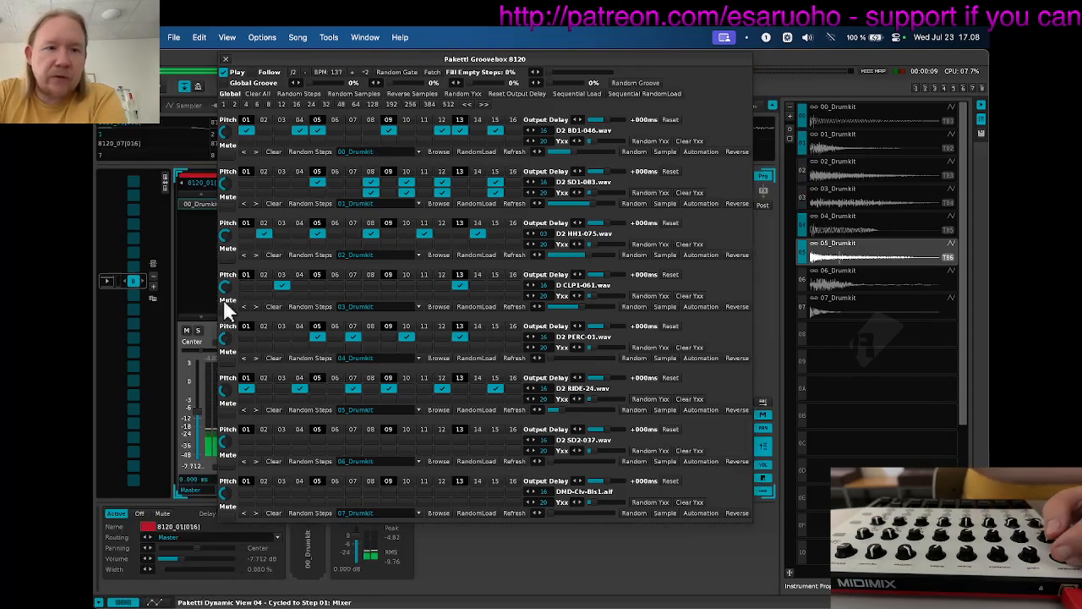
double_click(196, 412)
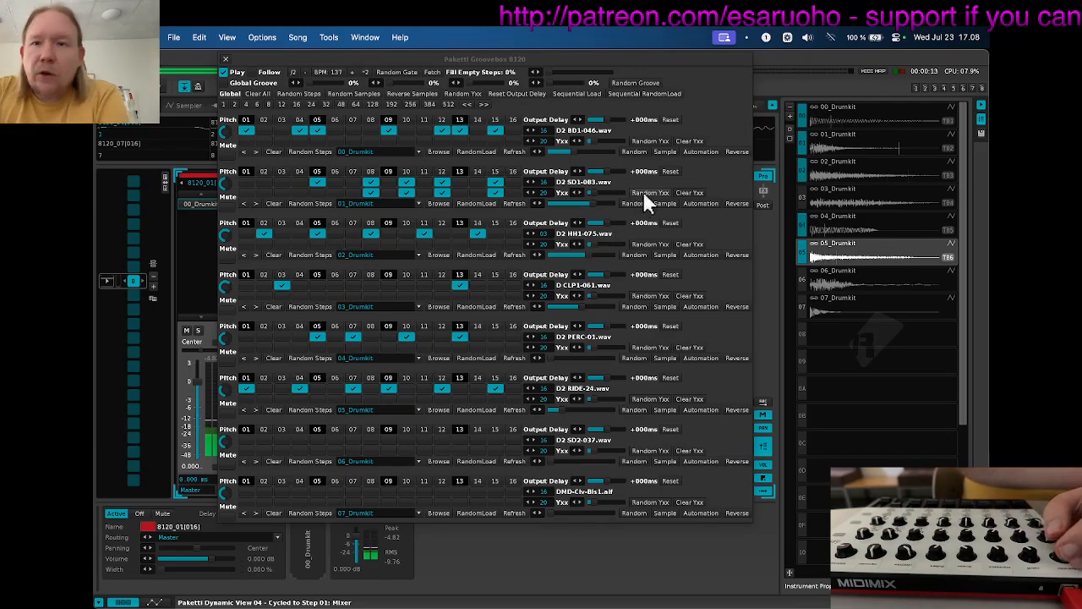
Open the automation for row 1, record a Pitchbend envelope on it and return to the pattern editor.
click(701, 152)
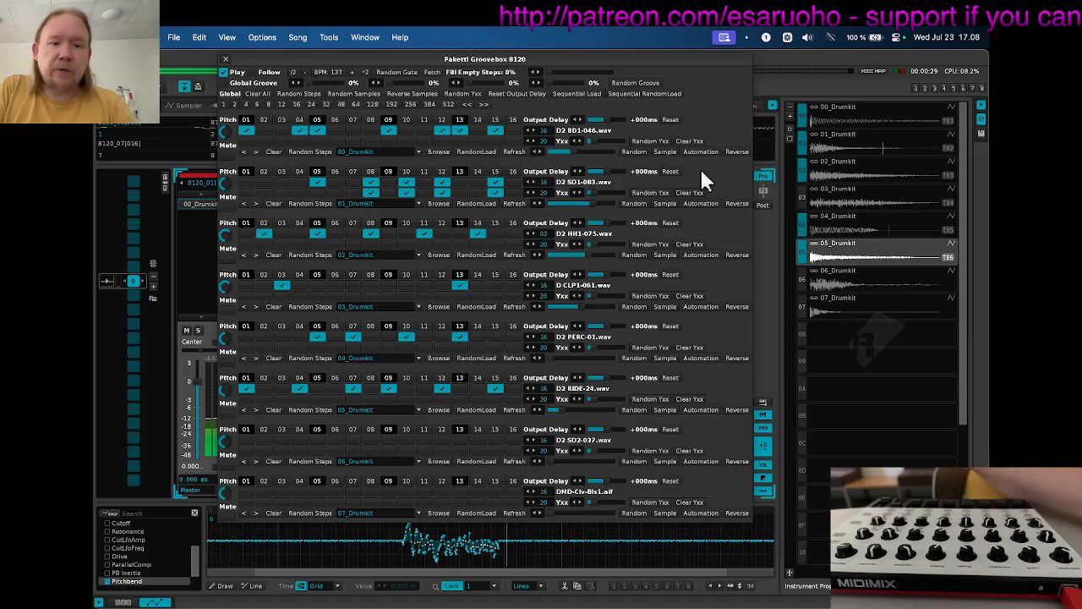
key(F2)
click(185, 180)
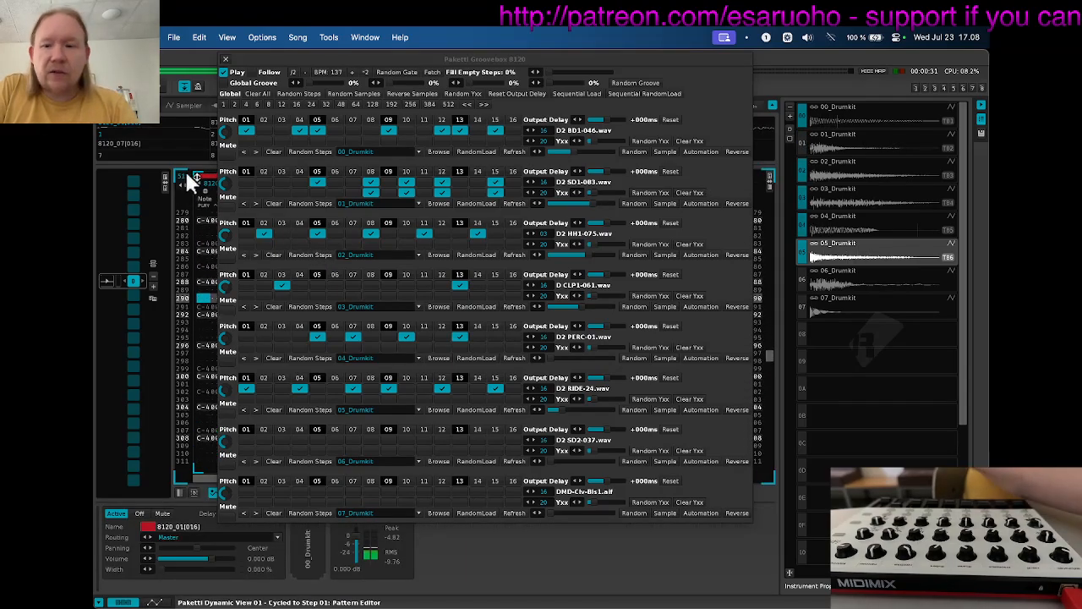
Enable steps 4, 7, 9, 12, 13 and 15 in row 7 and choose the sample D2 SD2-099.wav for it.
click(299, 438)
click(347, 438)
click(389, 438)
click(441, 440)
click(459, 440)
click(494, 440)
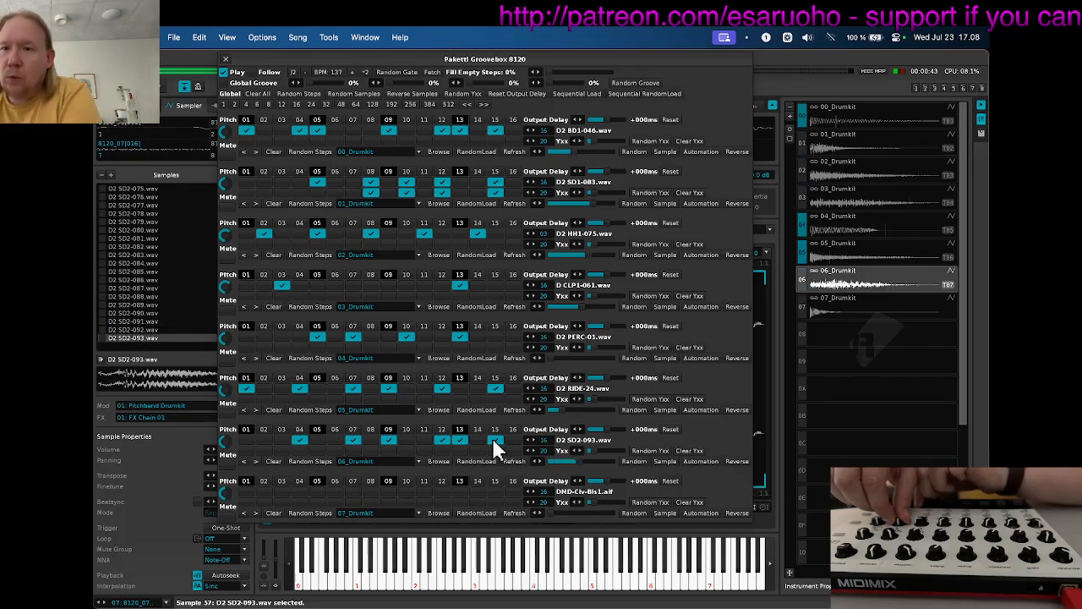
drag(645, 59, 649, 220)
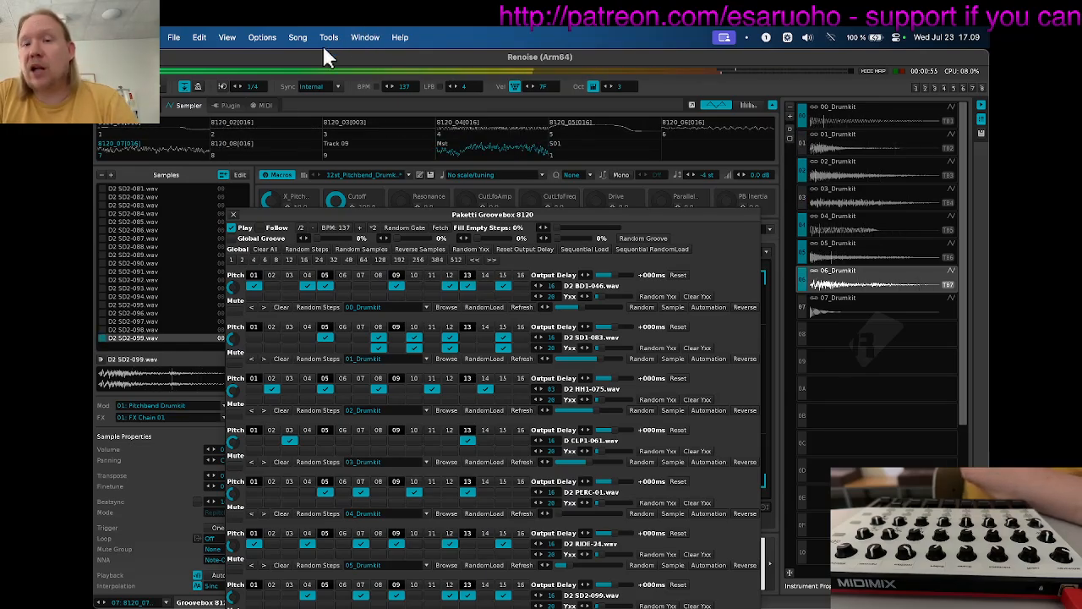
Toggle solo on track 8120_07 from the track scopes until only that track plays, checking the mixer and pattern editor.
key(F3)
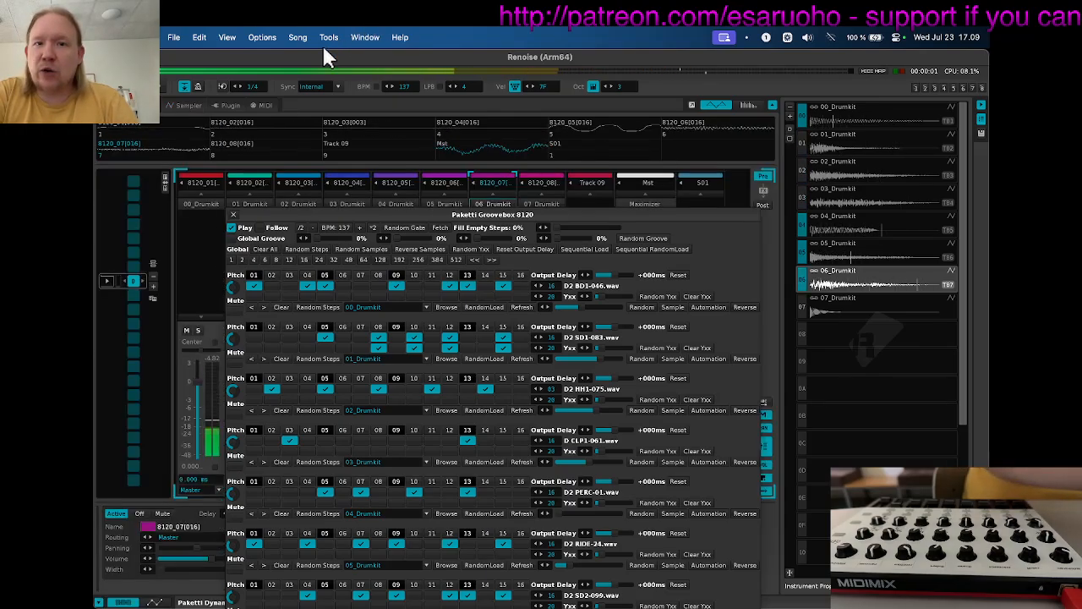
right_click(132, 138)
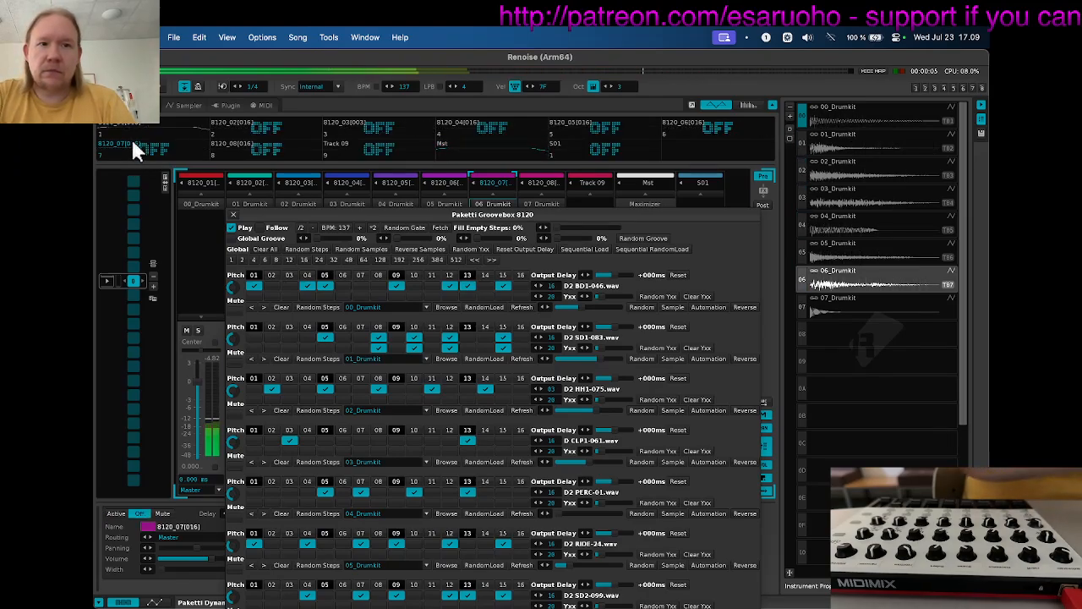
right_click(131, 137)
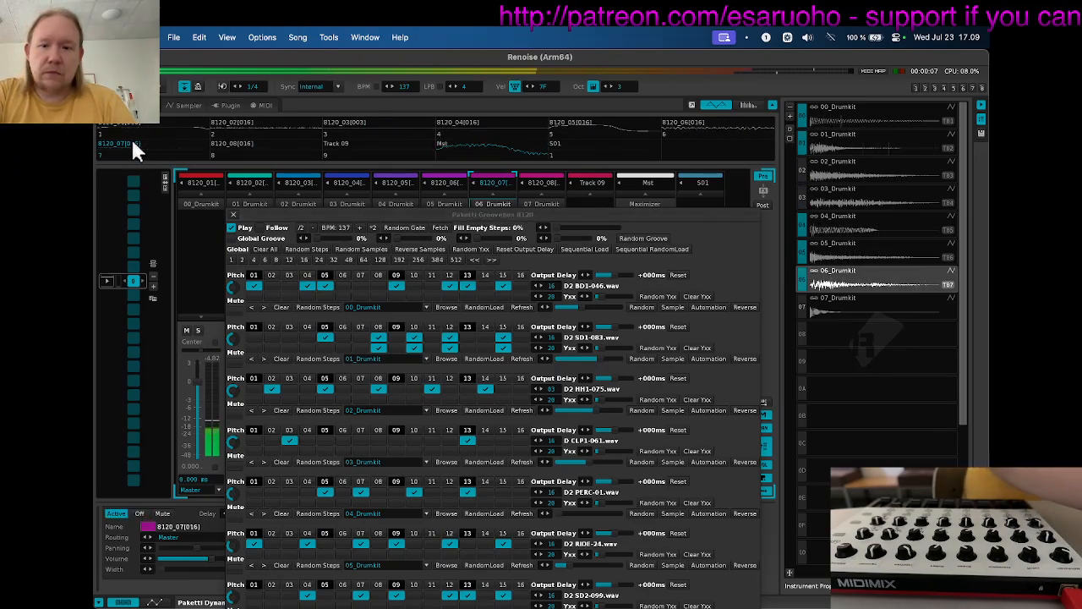
key(F2)
right_click(133, 142)
right_click(133, 142)
right_click(133, 142)
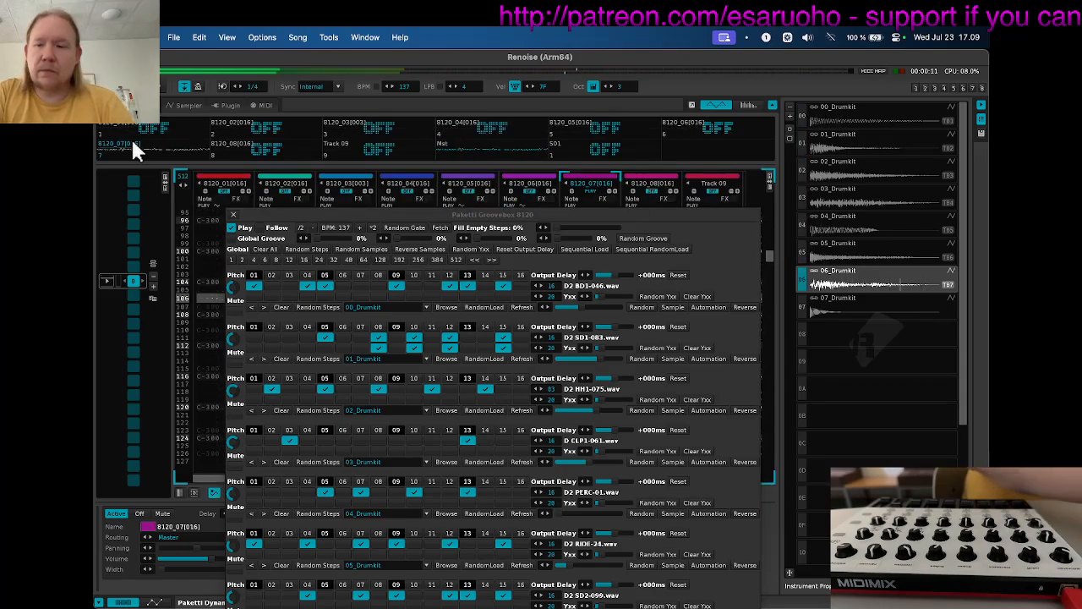
Show the mixer, lower the Groovebox window out of the way and select the device chain of track 8120_07.
key(F3)
drag(497, 215, 484, 402)
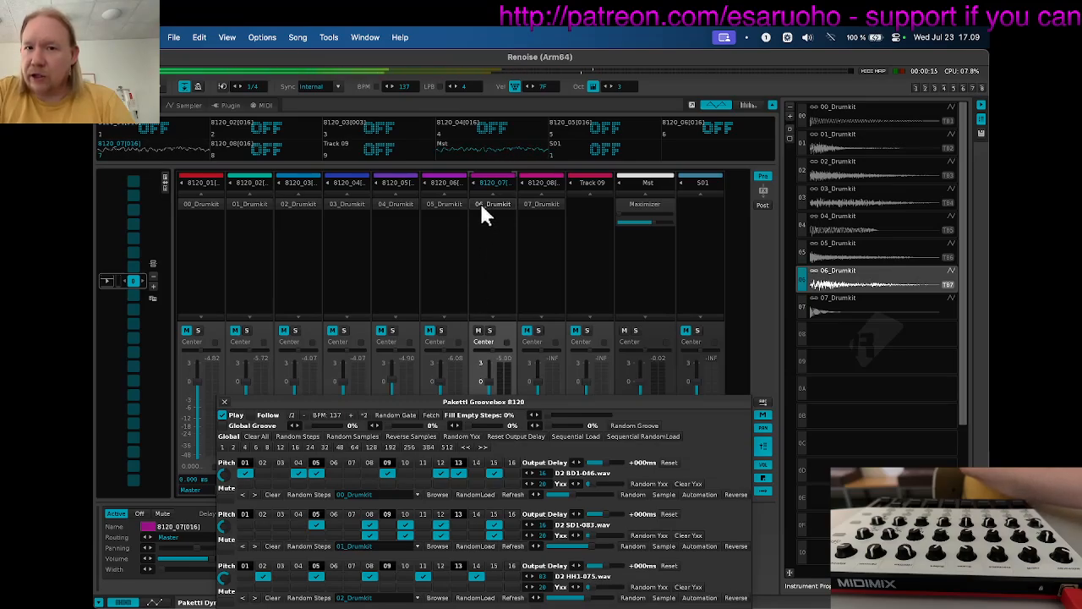
click(491, 228)
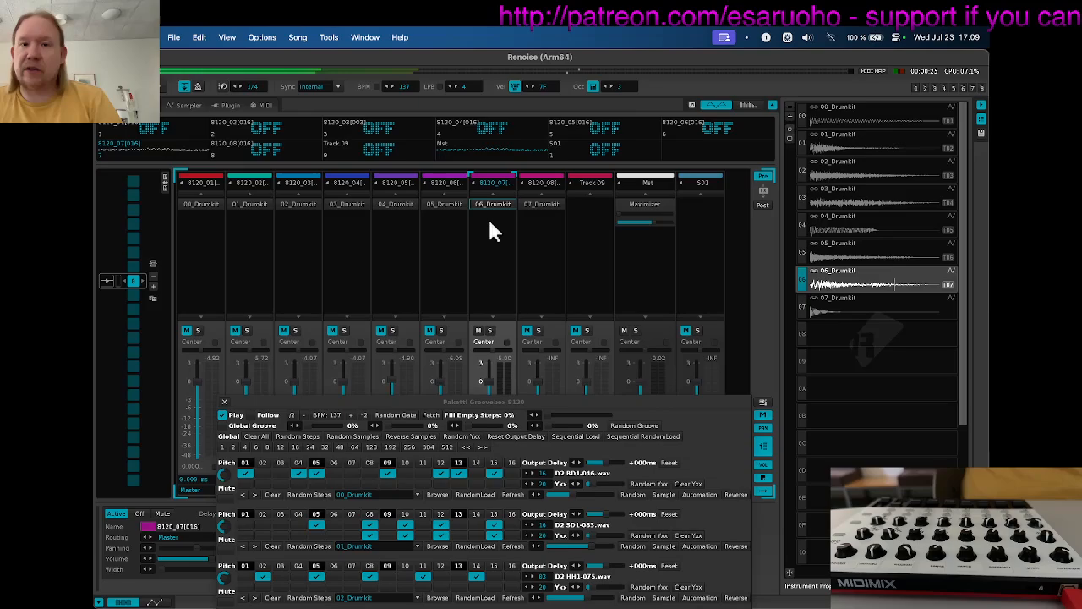
Launch KeyCastr through Spotlight, close its preferences window and return to Renoise.
key(super+space)
text(keycastr)
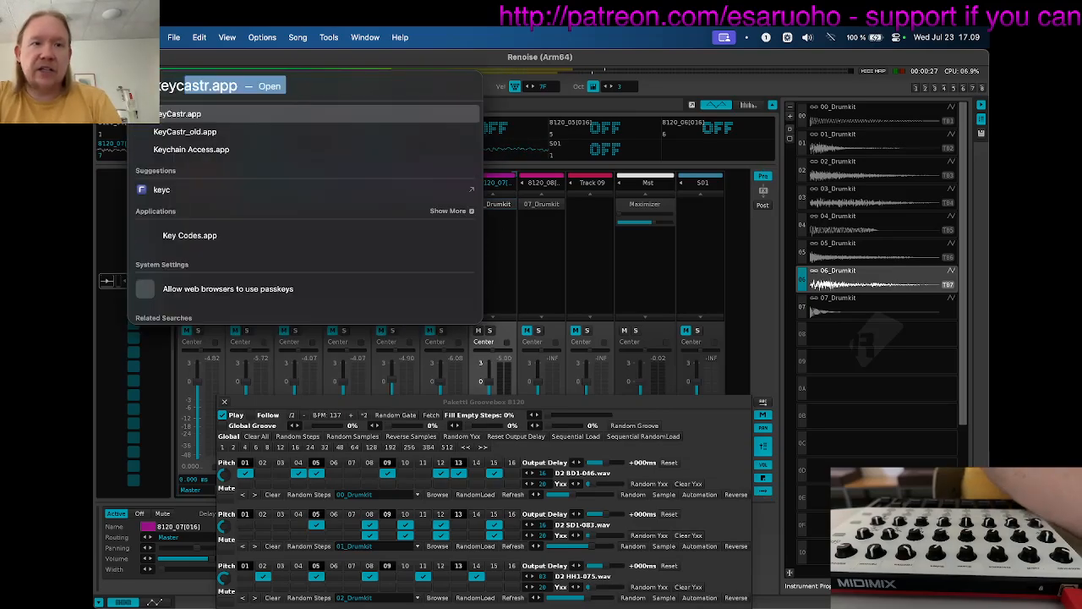
key(Return)
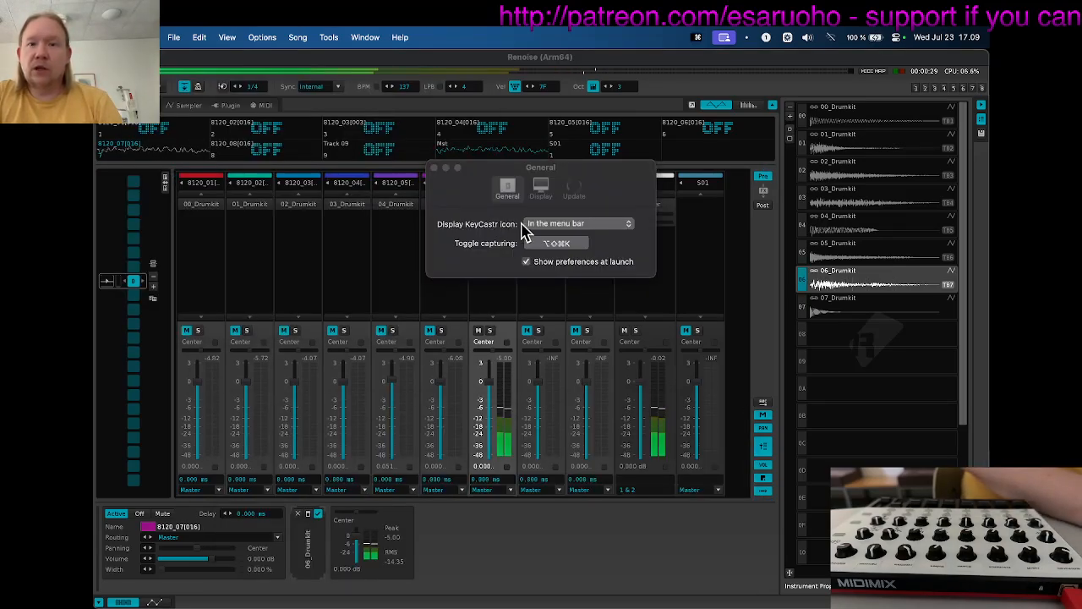
click(434, 167)
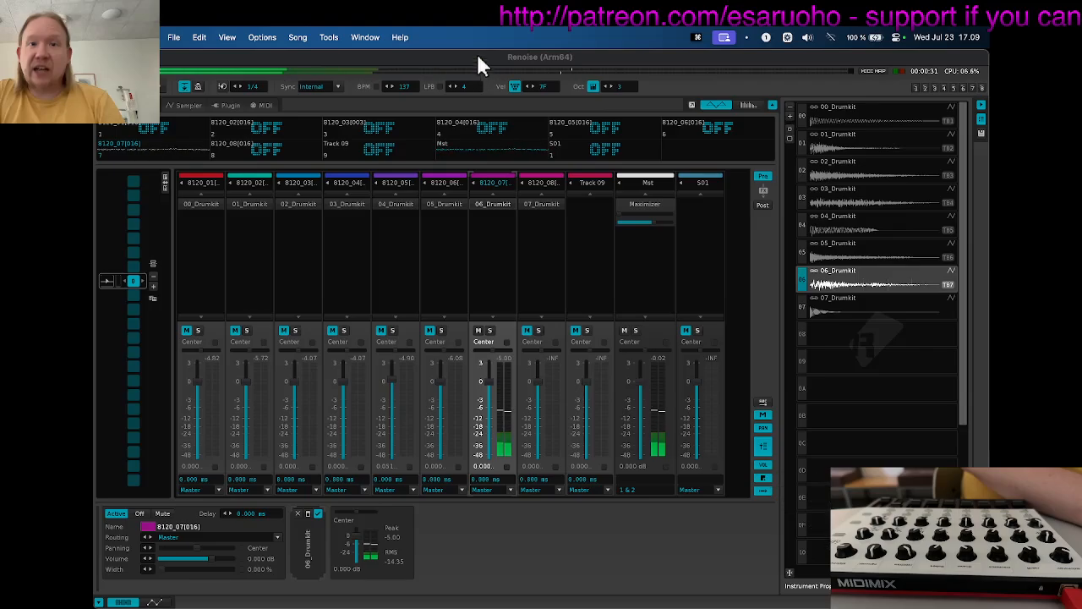
click(475, 51)
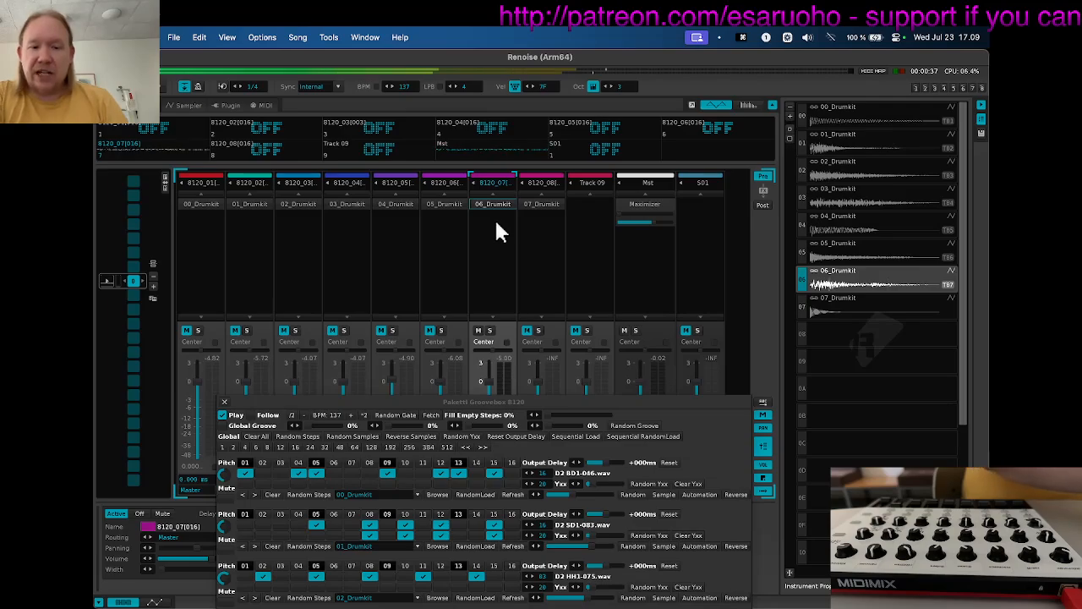
Load ValhallaDelay on track 8120_07 and set its mix to 20.4 %, feedback to 98.4 % and spread to 3.6 ms.
key(shift+d)
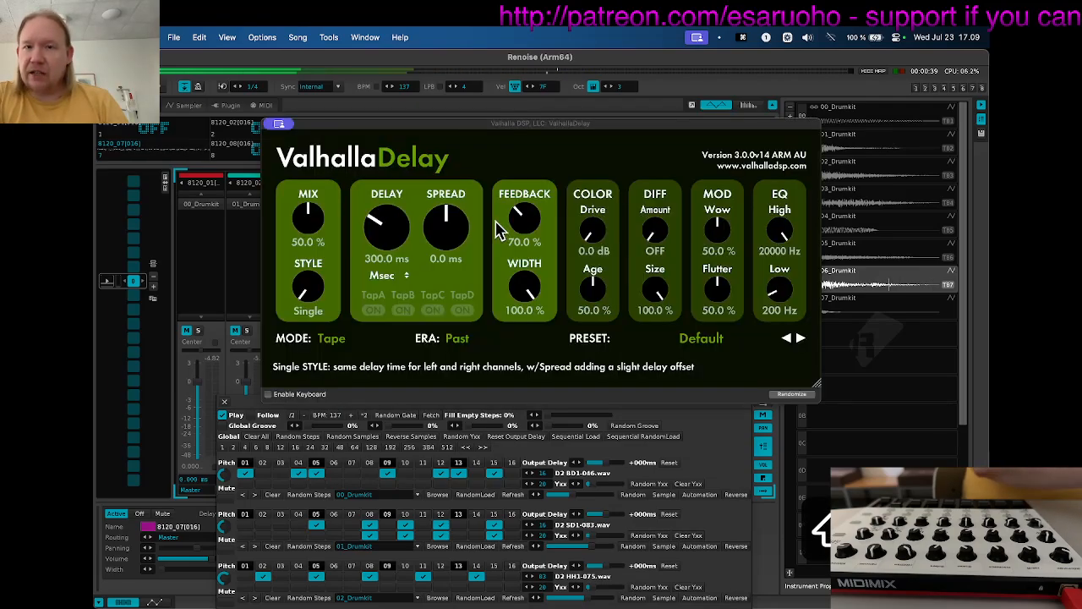
drag(301, 217, 300, 250)
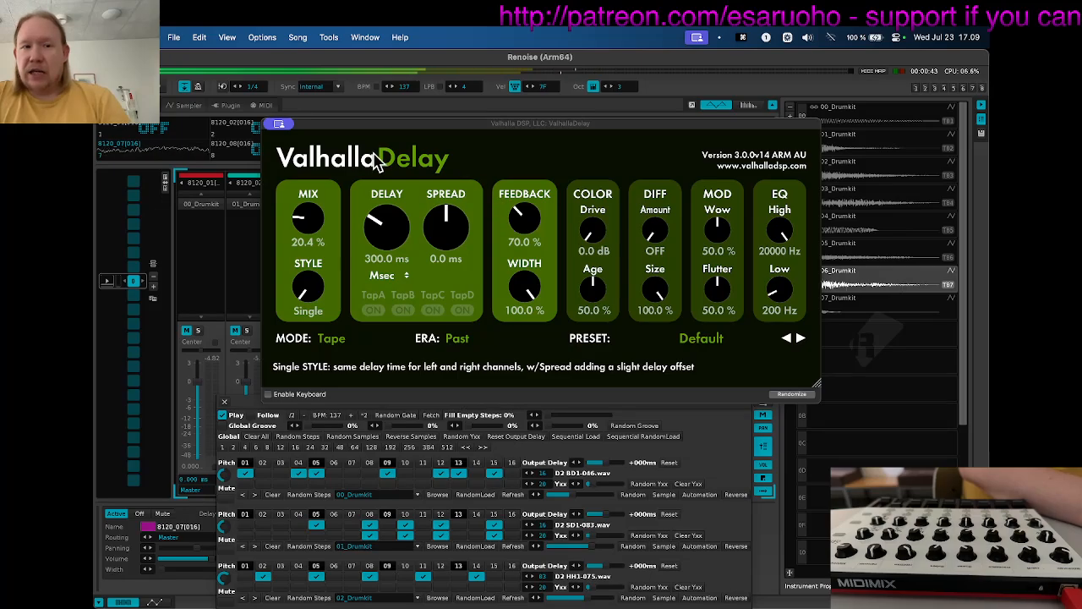
drag(359, 133, 454, 243)
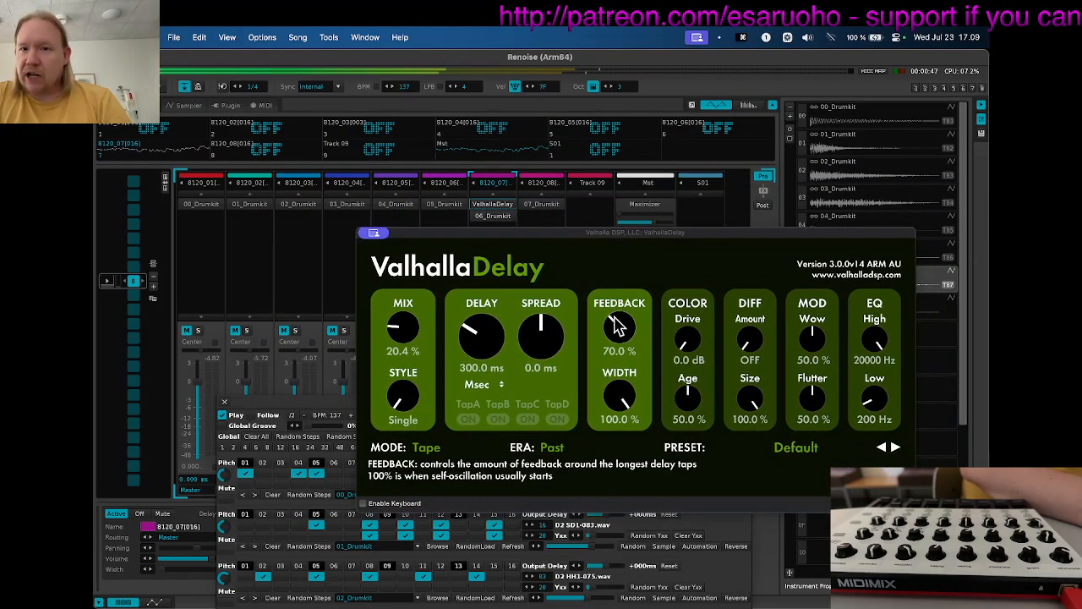
drag(622, 321, 622, 321)
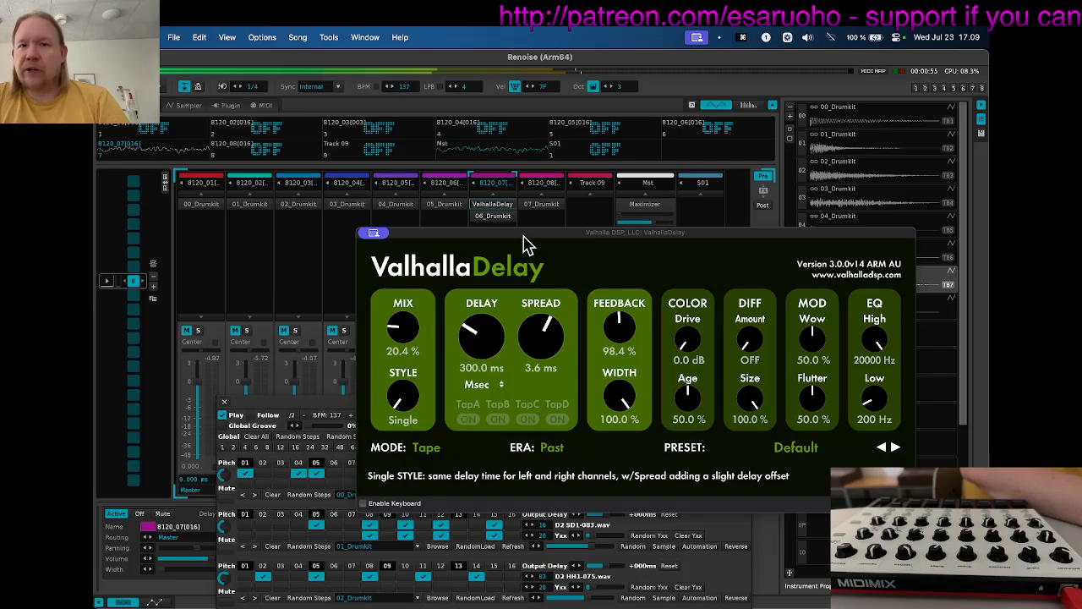
Load ValhallaVintageVerb on track 8120_07, place it after ValhallaDelay in the device chain and close the plugin windows.
drag(524, 243, 763, 267)
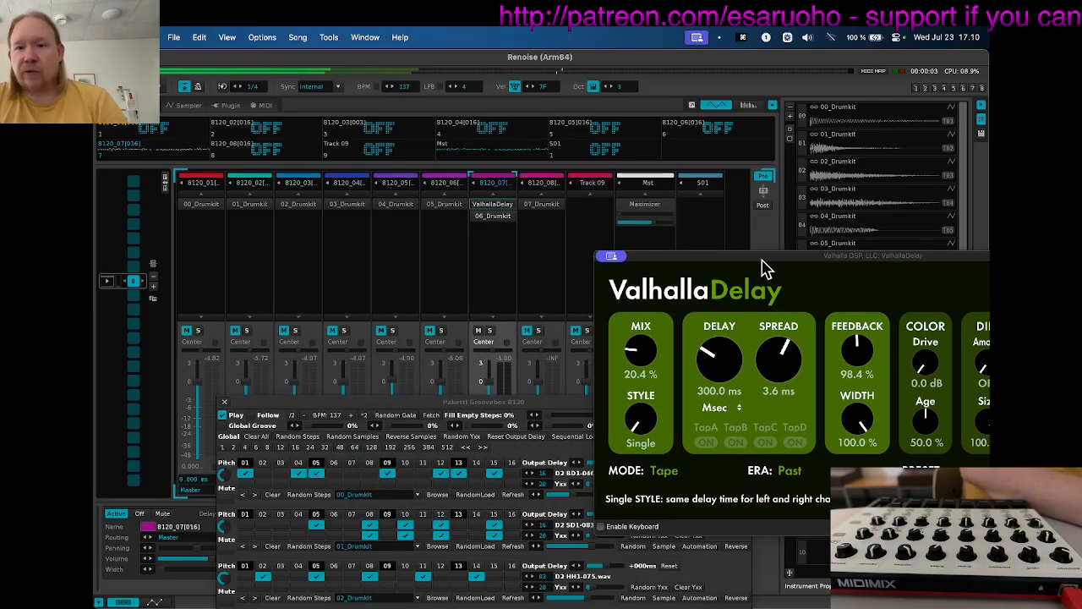
key(shift+super+v)
drag(456, 135, 860, 217)
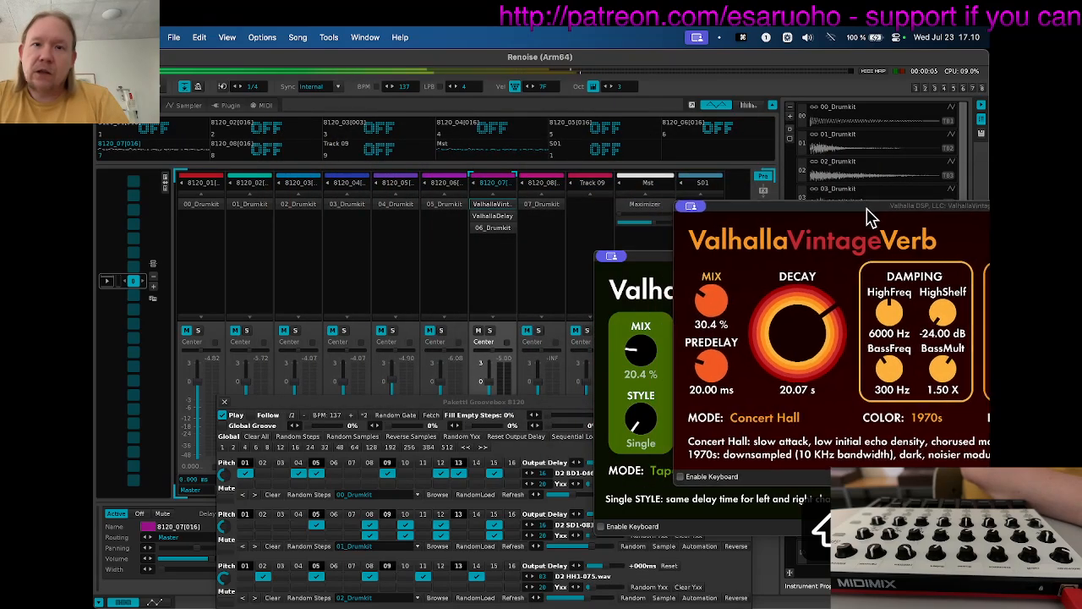
drag(503, 223, 503, 221)
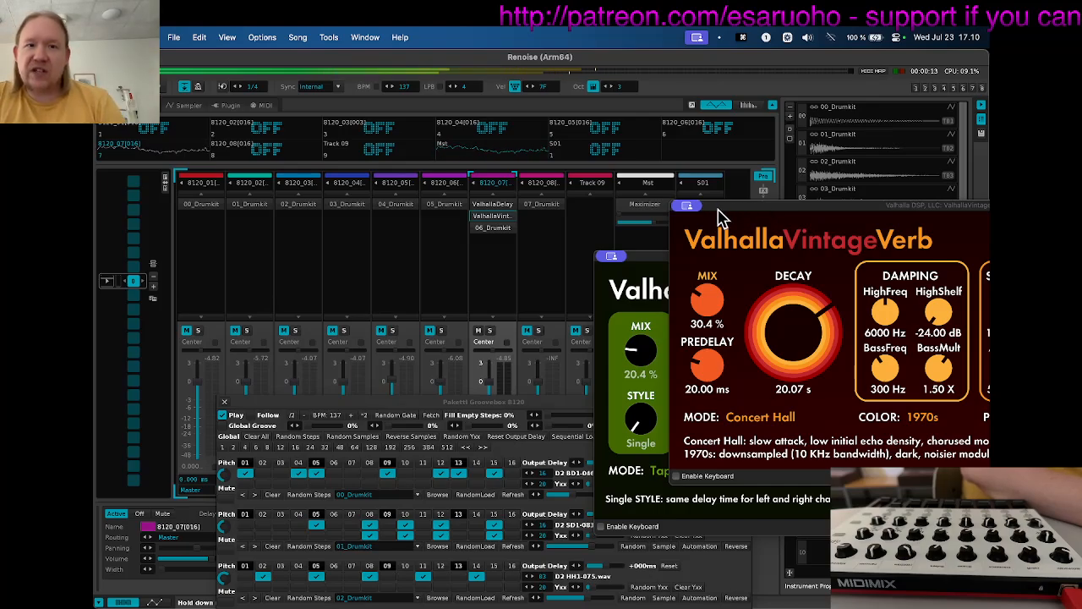
key(super+w)
Solo track 8120_01 and add Pro-Q 3 with a narrow low-end boost and a bell at about 4535 Hz, +9.19 dB.
click(197, 235)
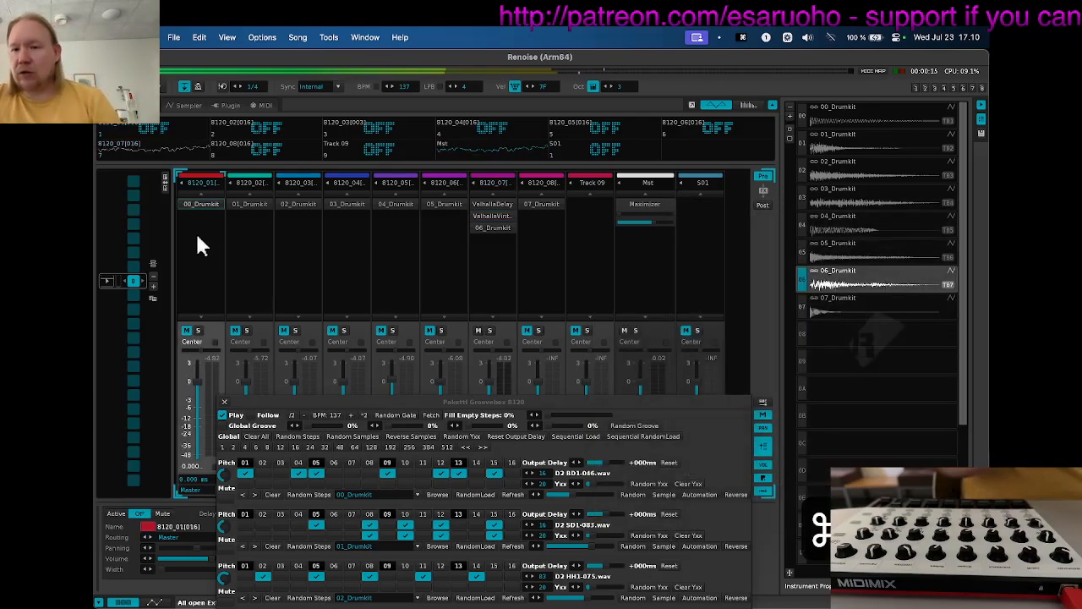
key(super+backslash)
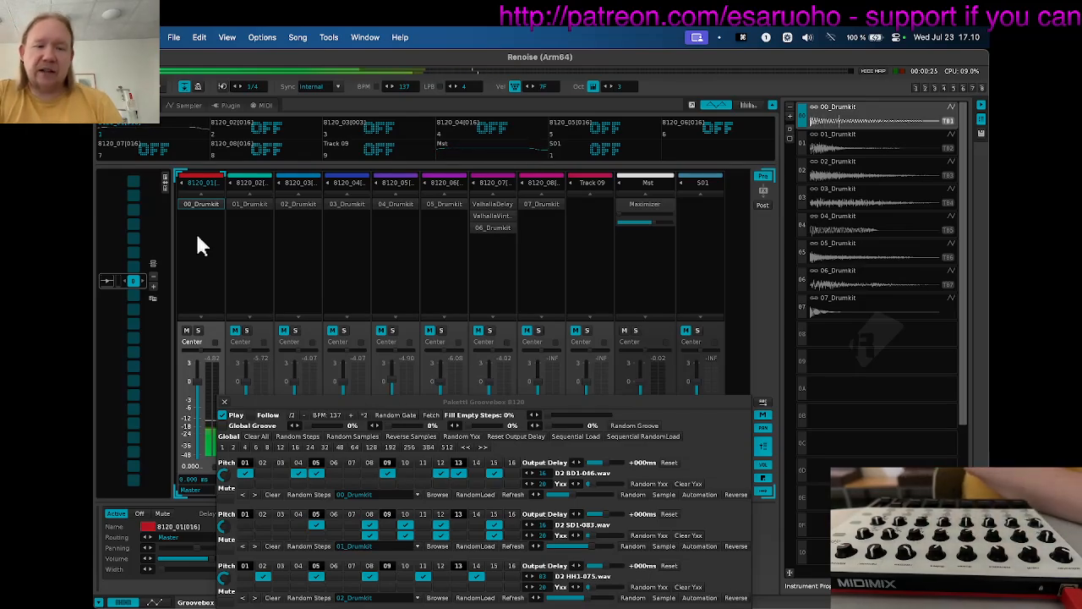
key(shift+q)
drag(395, 231, 393, 161)
drag(514, 233, 461, 208)
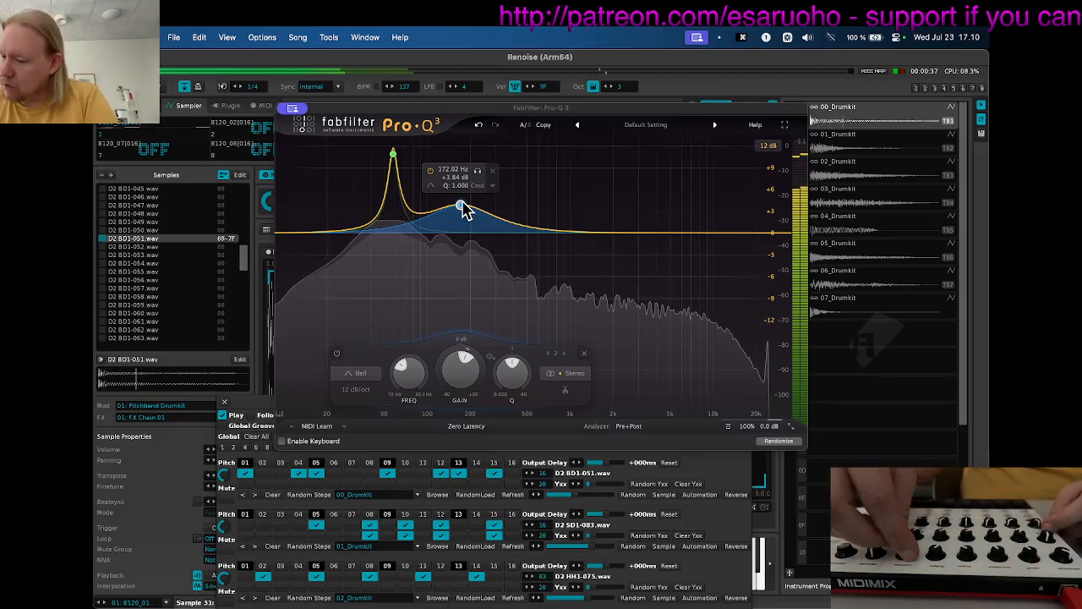
drag(464, 209, 668, 169)
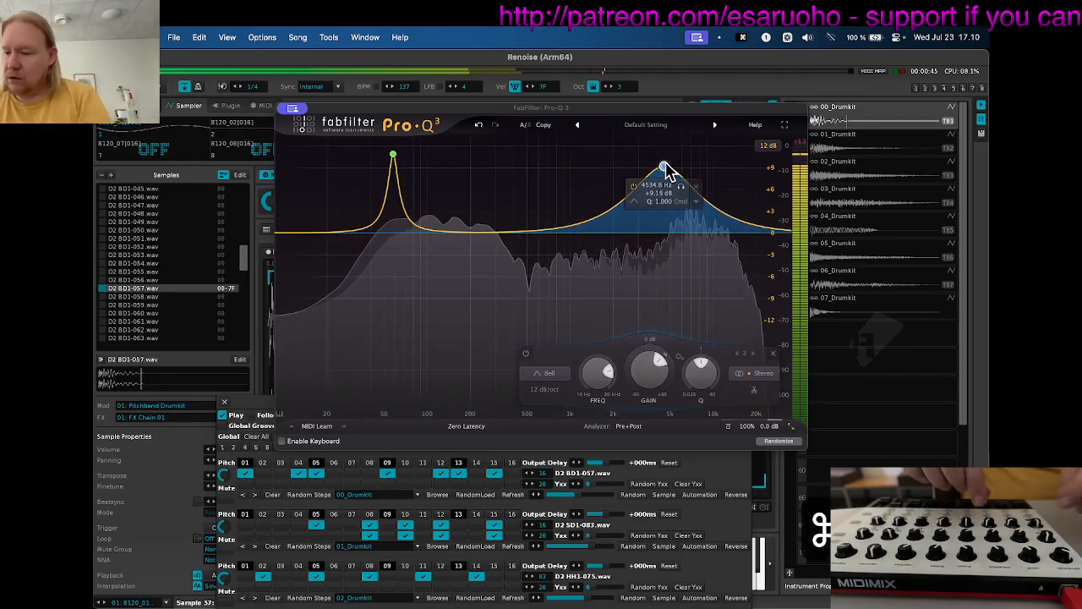
Add Pro-Q 3 to track 8120_02 with bells at about 9910 Hz, +6.81 dB and 168 Hz, +6.83 dB, and bring all tracks back in.
click(226, 124)
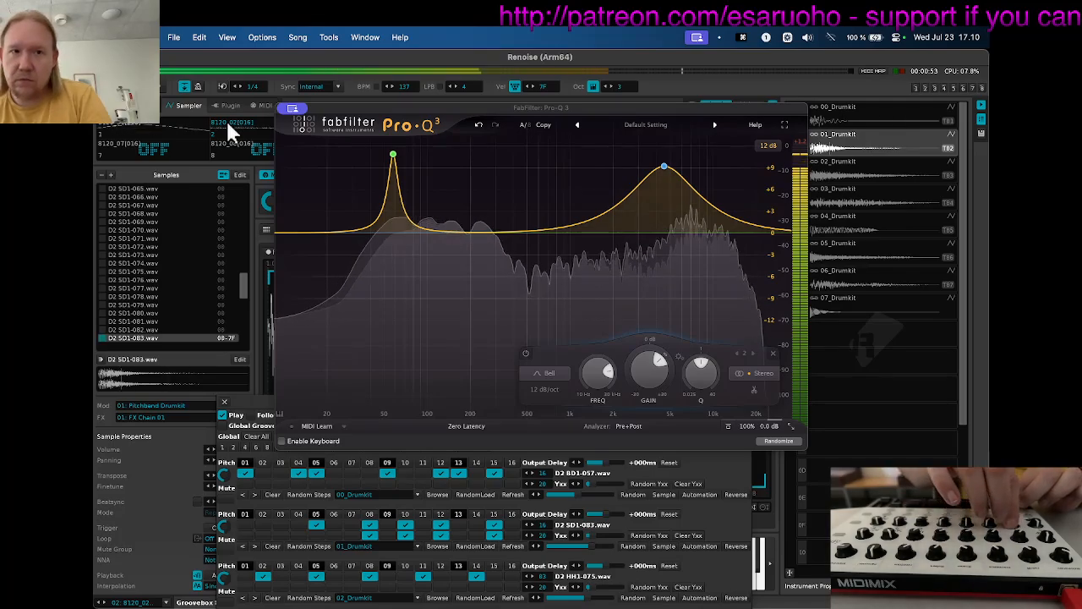
key(super+w)
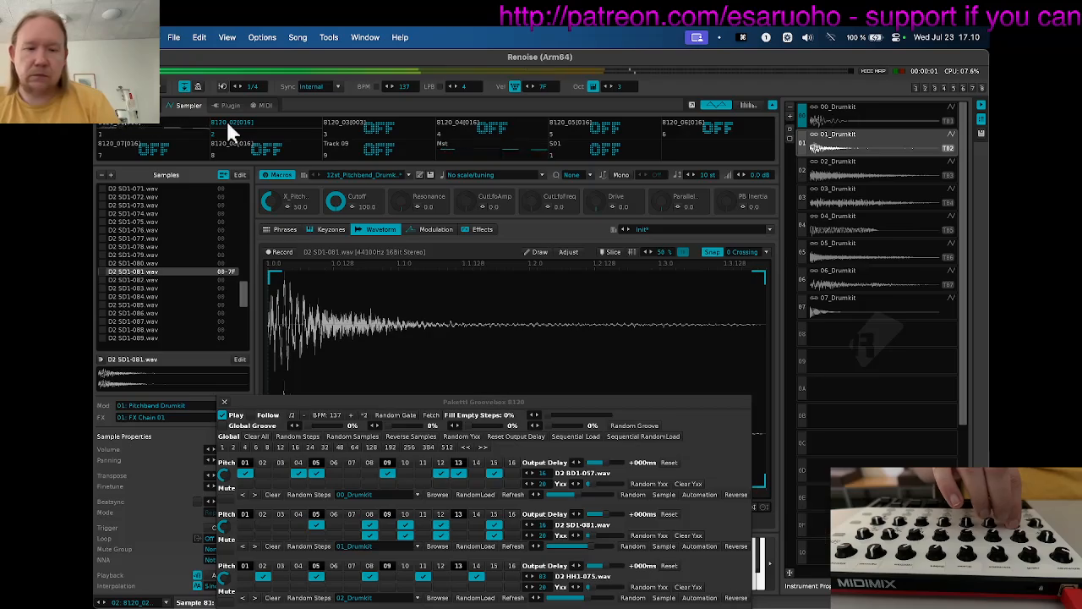
drag(583, 236, 711, 191)
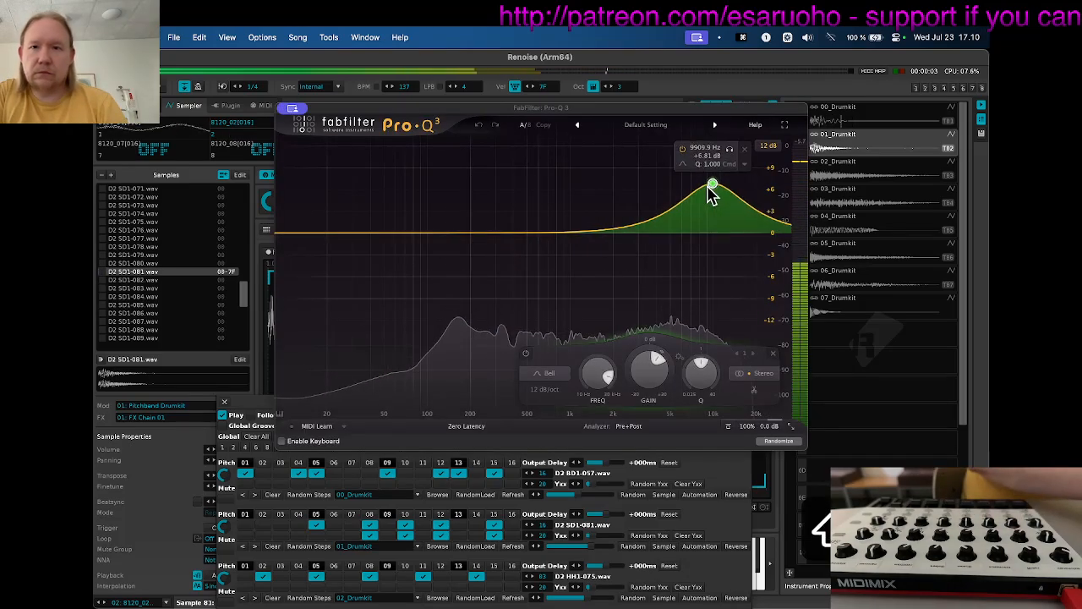
drag(532, 240, 466, 186)
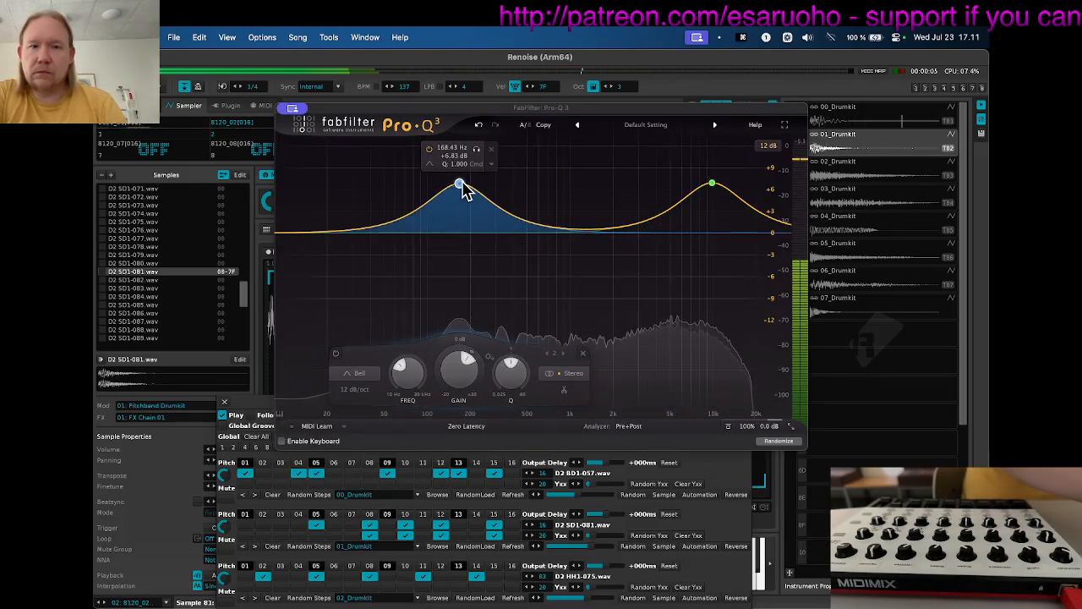
key(super+F10)
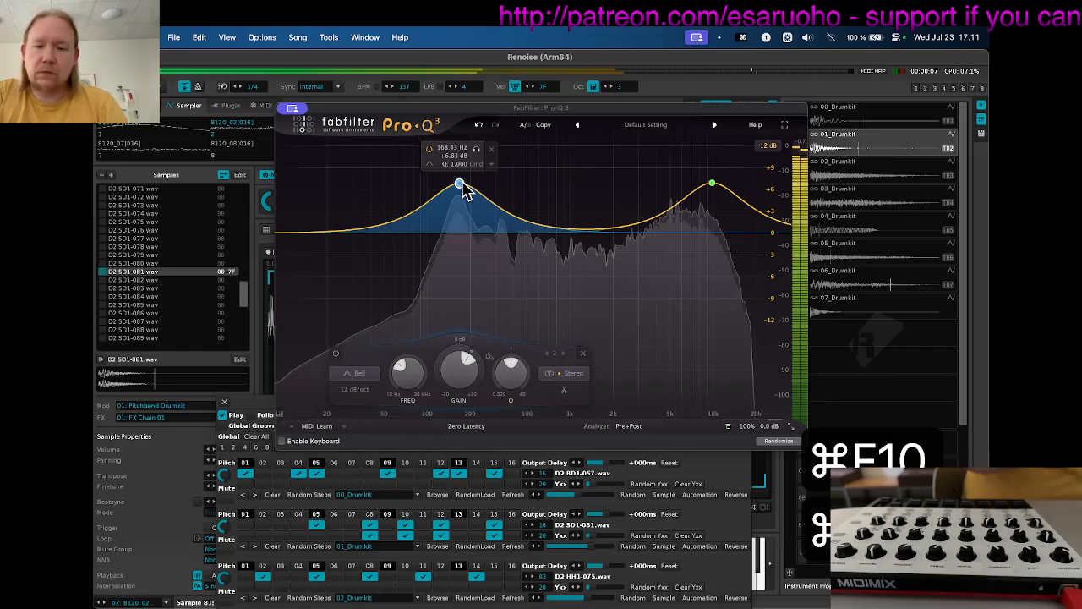
key(super+F10)
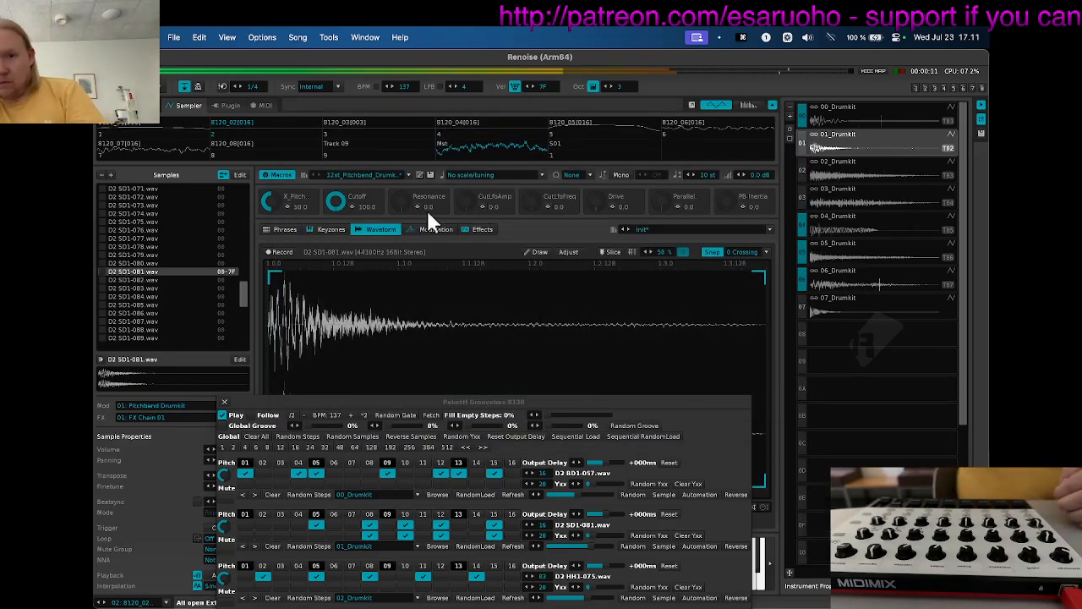
Set the third Groovebox row (02_Drumkit) to 32 steps and randomize its steps.
drag(325, 406, 407, 151)
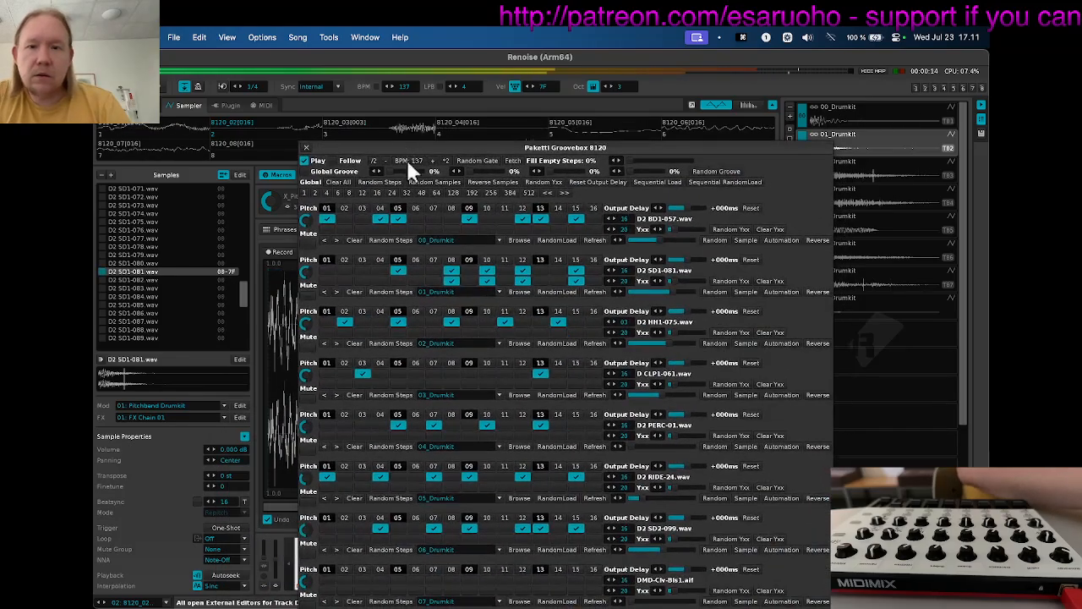
double_click(626, 321)
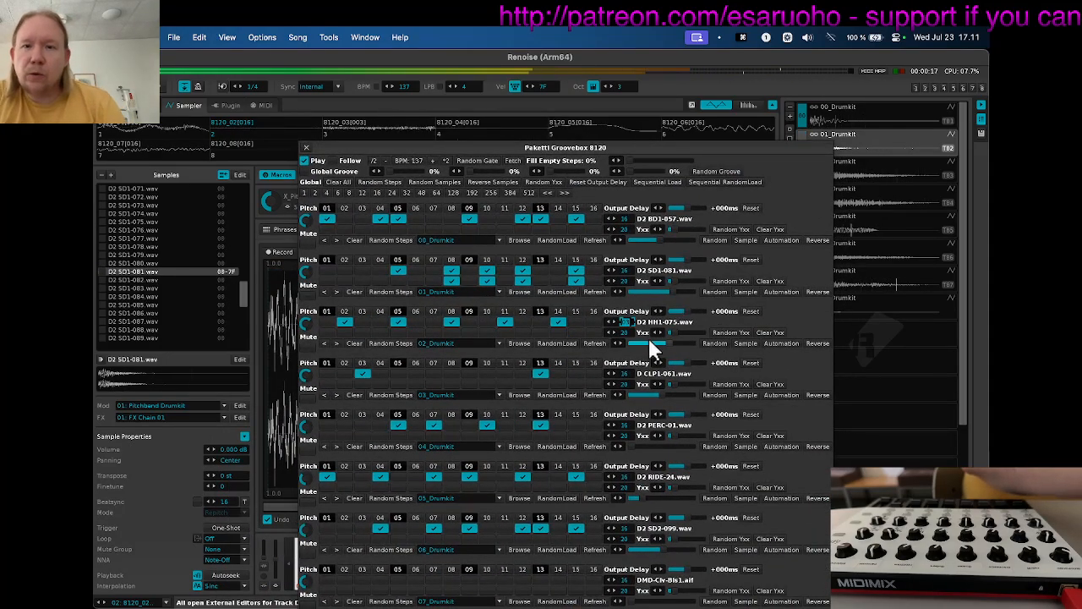
text(32)
key(Return)
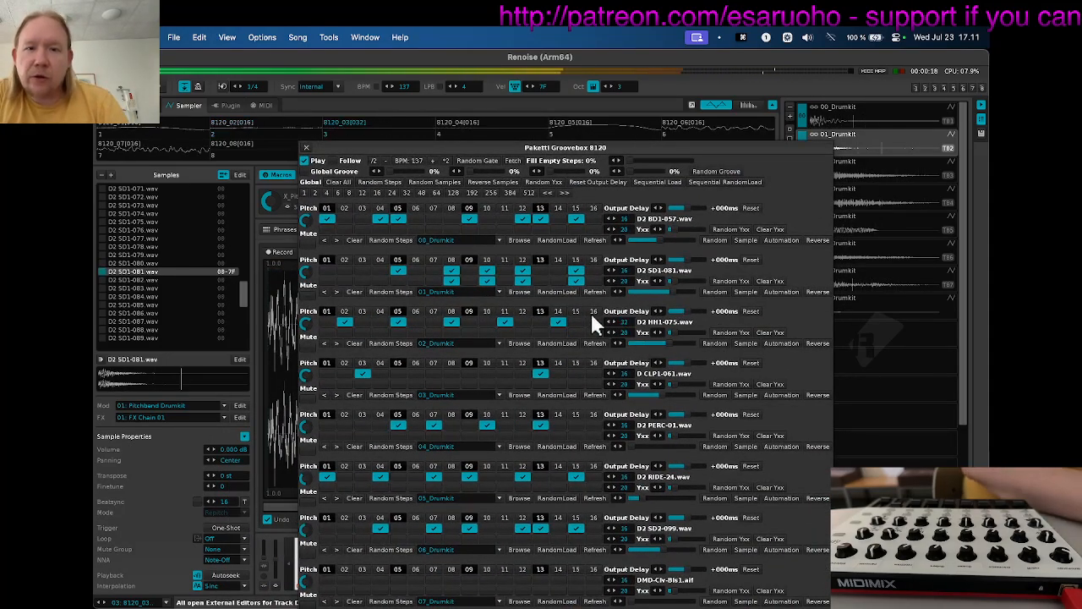
click(325, 343)
click(389, 343)
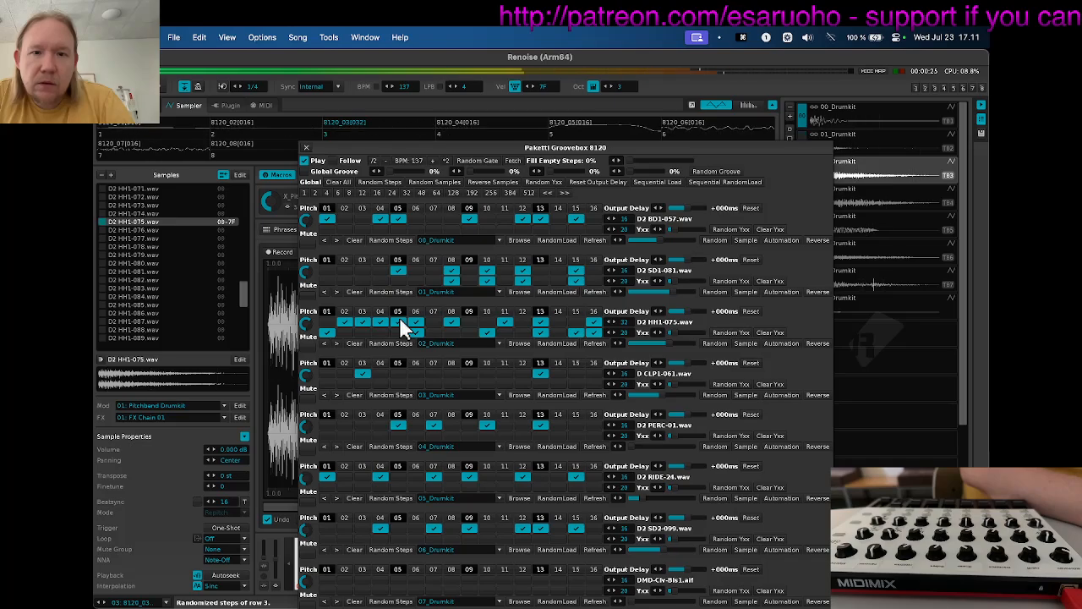
Uncover the instrument macros and raise the Drive macro of 02_Drumkit to about 88.
drag(428, 147, 440, 271)
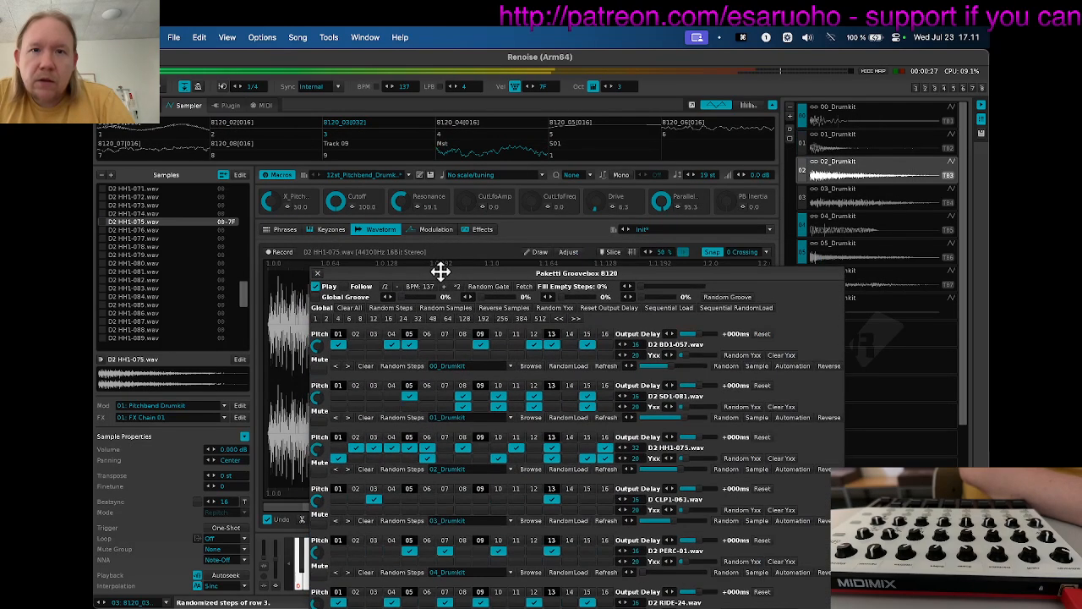
drag(595, 201, 595, 122)
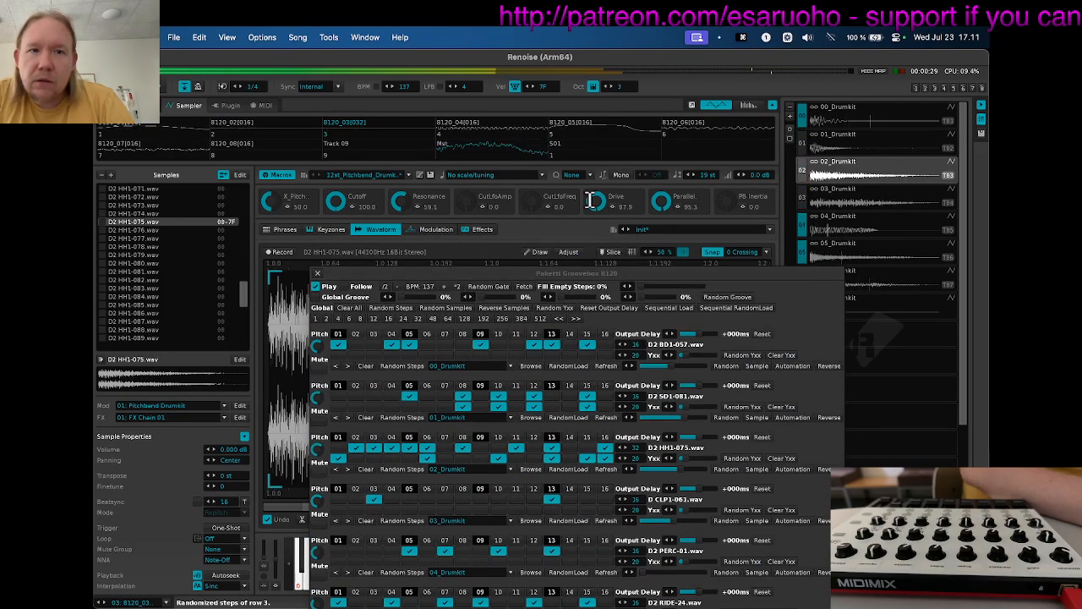
Add Pro-Q 3 with a bell at about 651 Hz, +16.55 dB and the Repeater delay to track 8120_03, and show the full-width mixer.
key(F4)
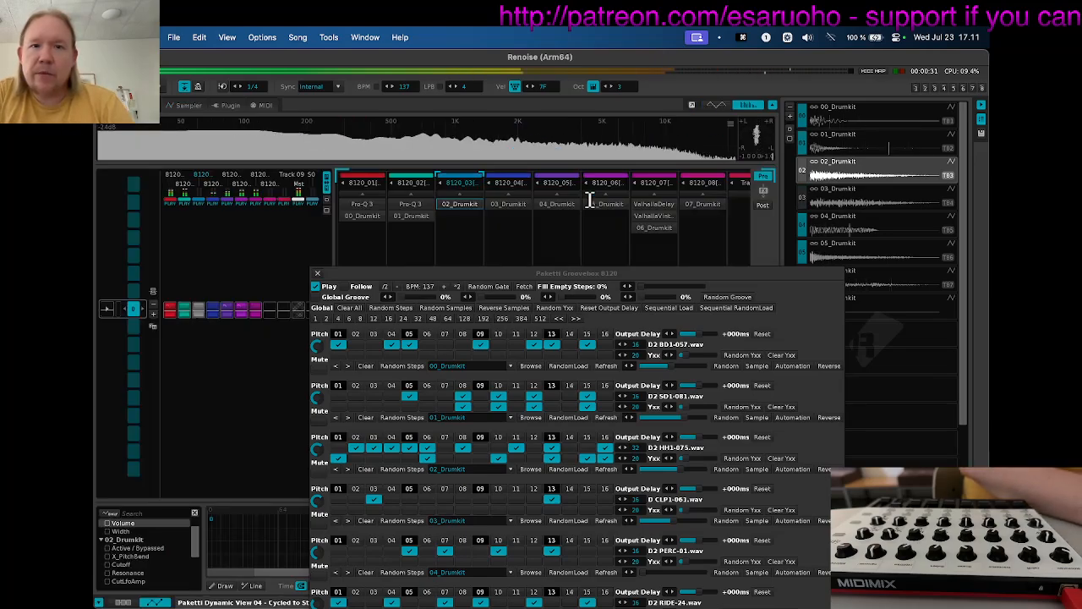
key(shift+q)
drag(603, 234, 547, 111)
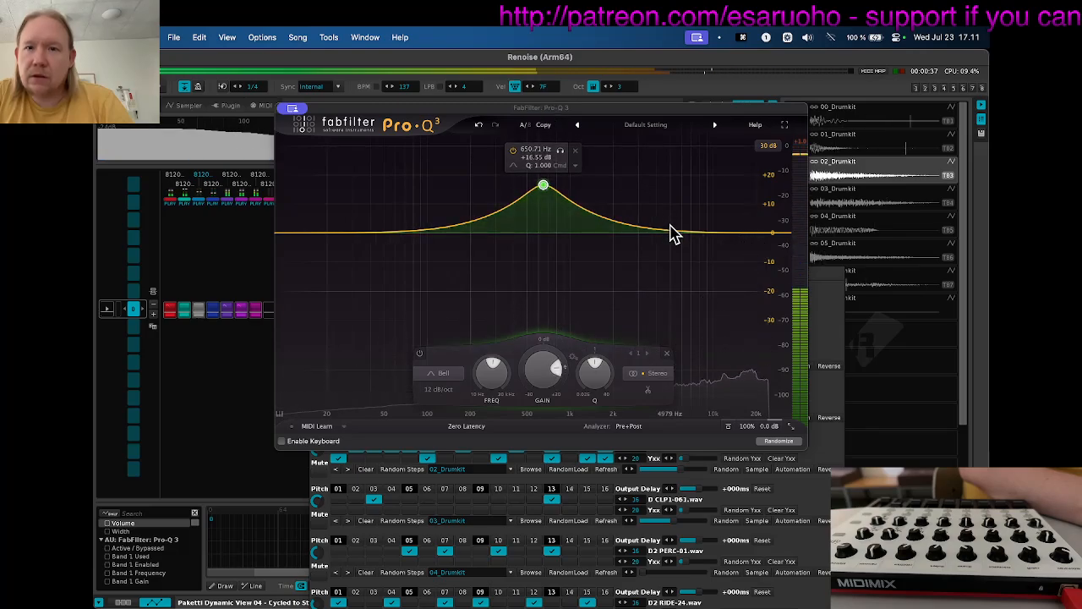
drag(671, 232, 666, 186)
key(ctrl+r)
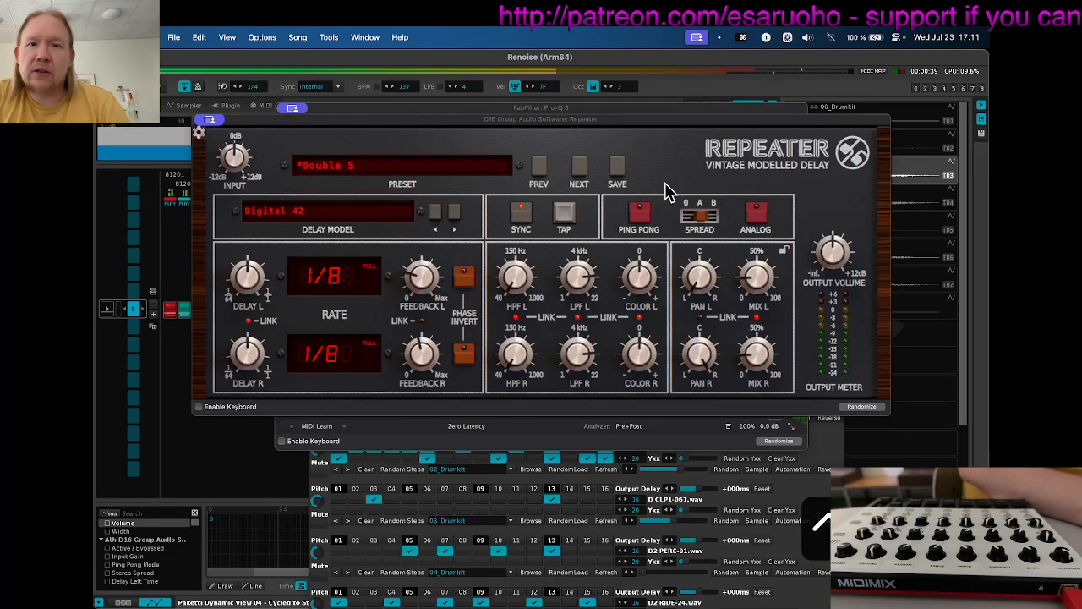
key(ctrl+shift+d)
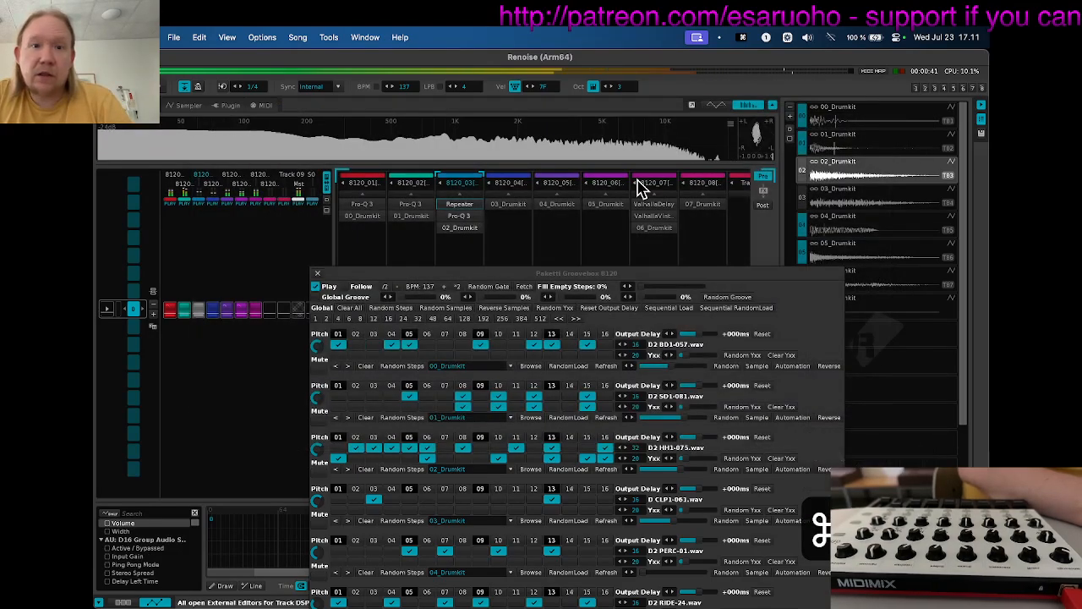
click(331, 186)
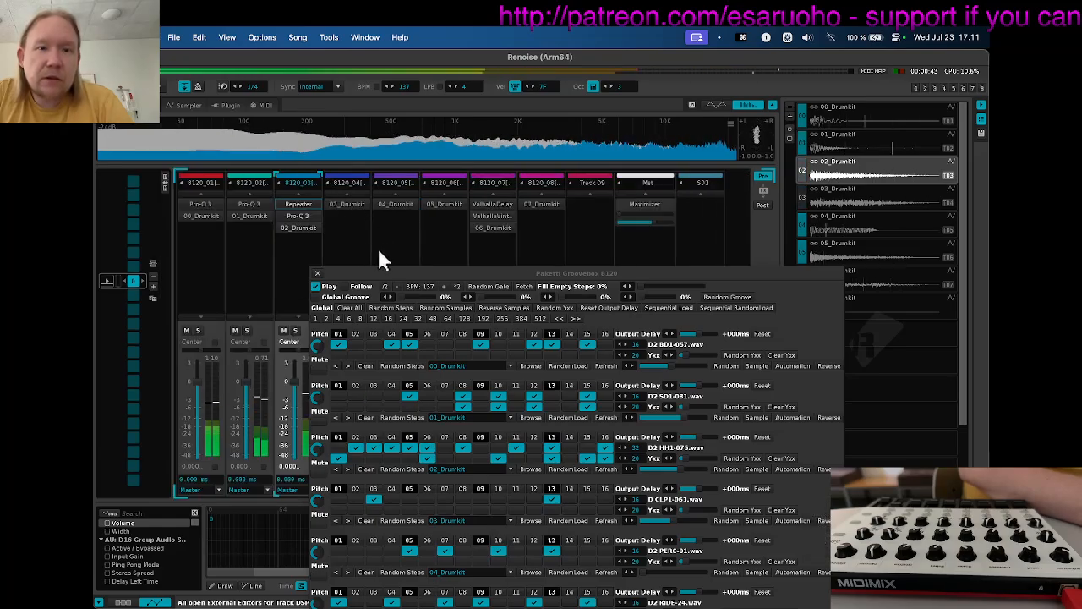
Enable steps 5, 8, 11 and 13 on the last Groovebox row (07_Drumkit), keeping all eight rows in view.
drag(339, 273, 341, 82)
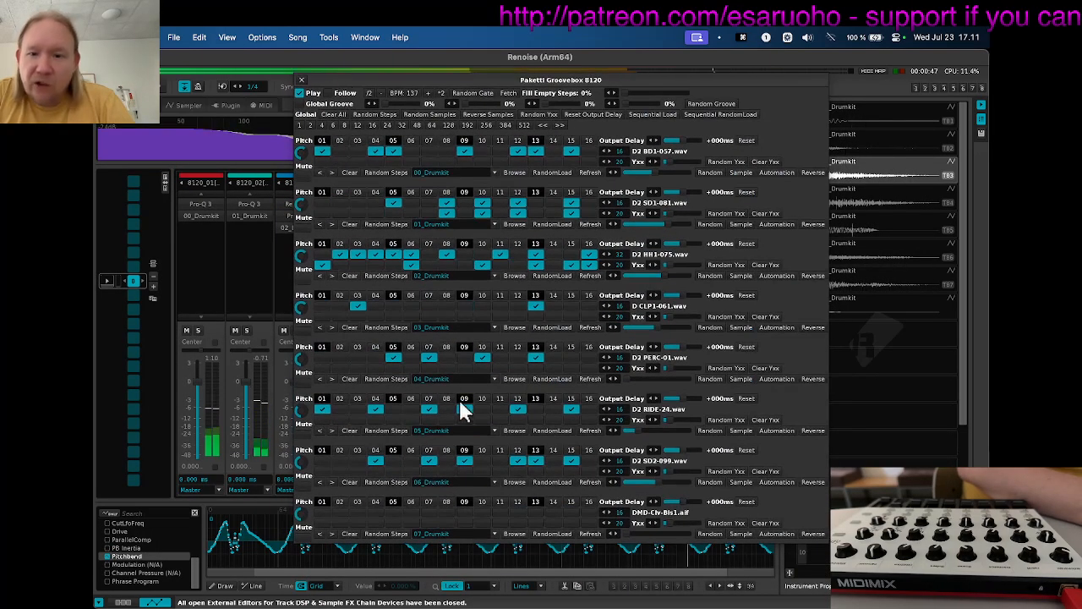
click(391, 509)
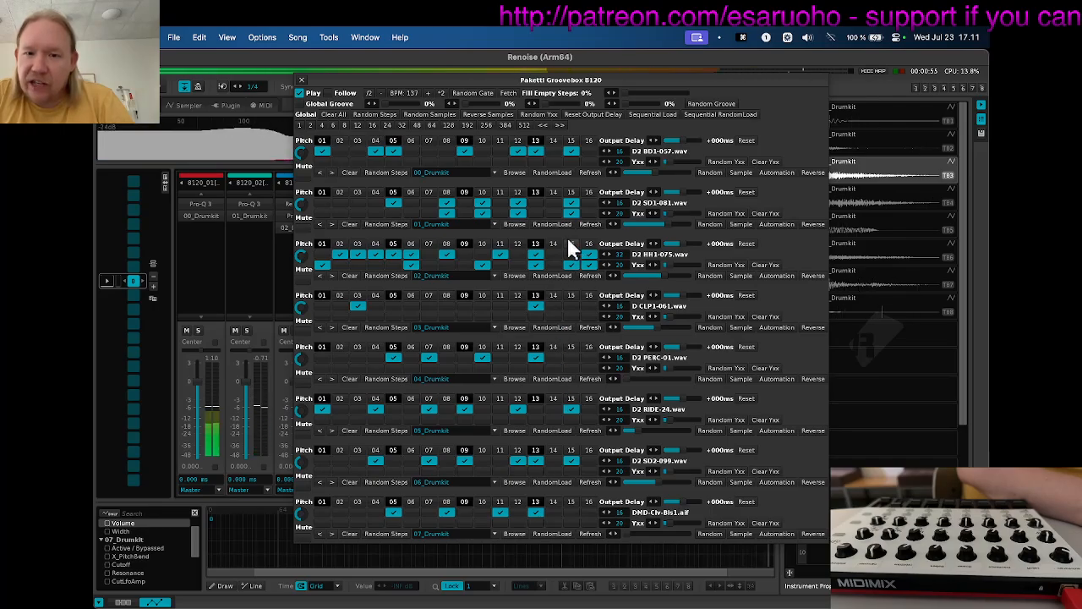
drag(524, 79, 509, 55)
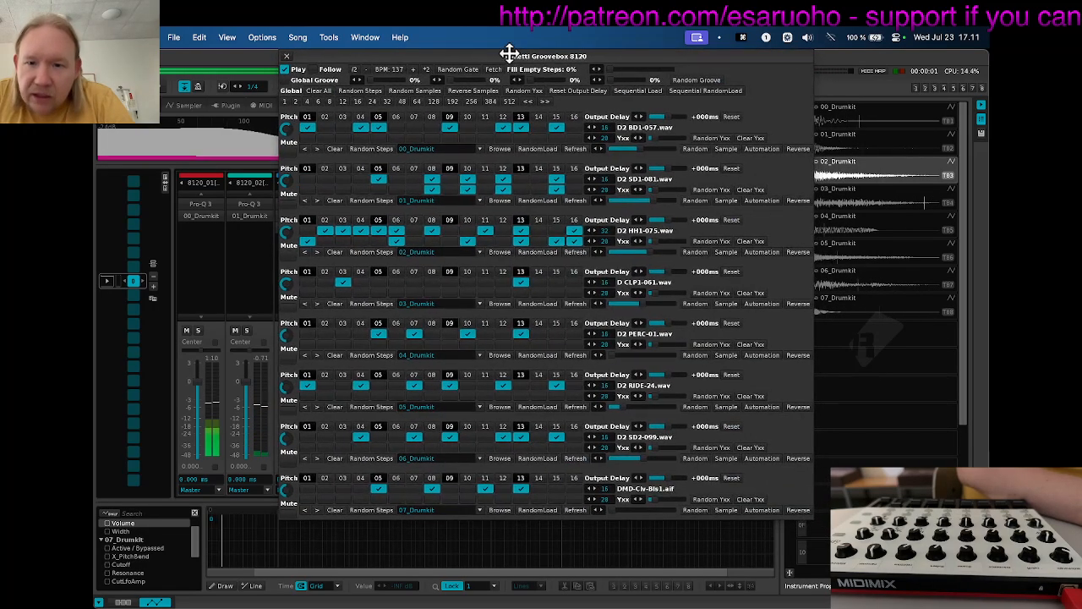
Open the automation for track 8120_08 and draw freehand wavy Pitchbend and Cutoff curves across the pattern.
click(752, 510)
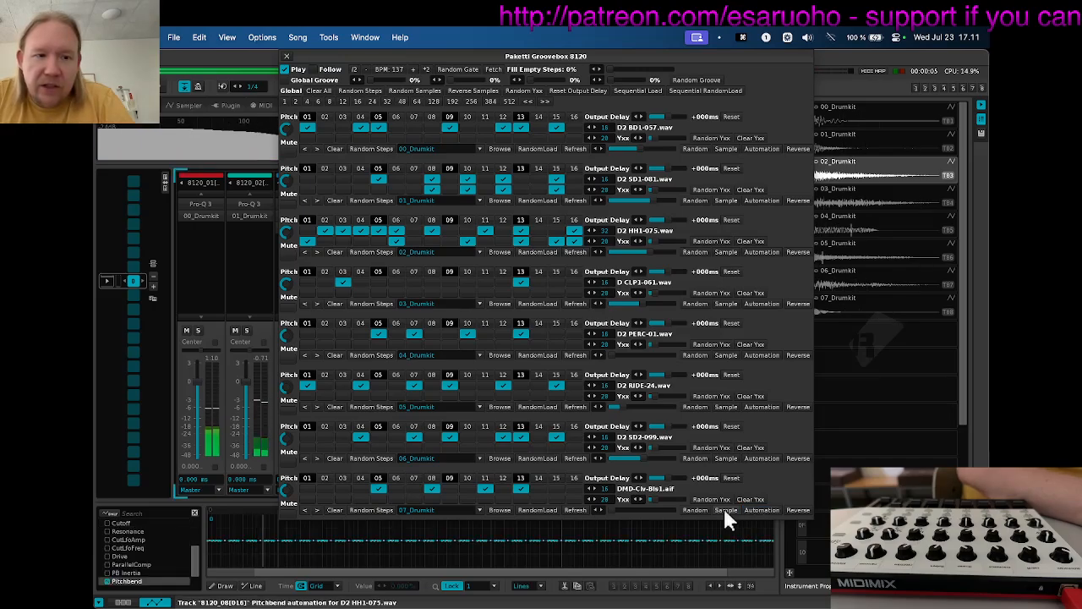
click(222, 586)
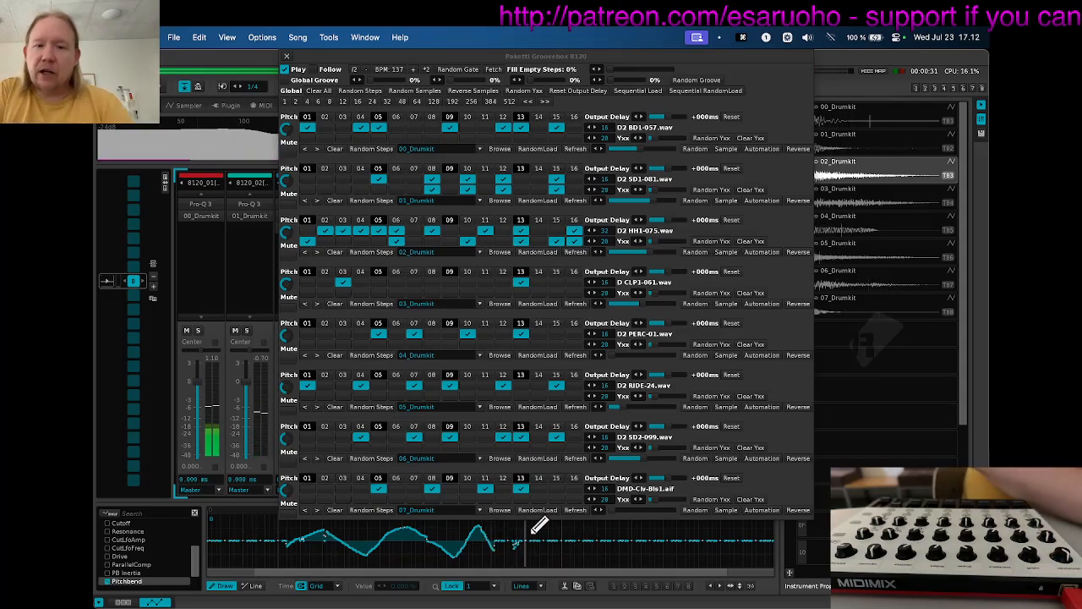
mouse_move(547, 535)
mouse_down()
mouse_move(553, 518)
mouse_move(719, 536)
mouse_move(766, 526)
mouse_up()
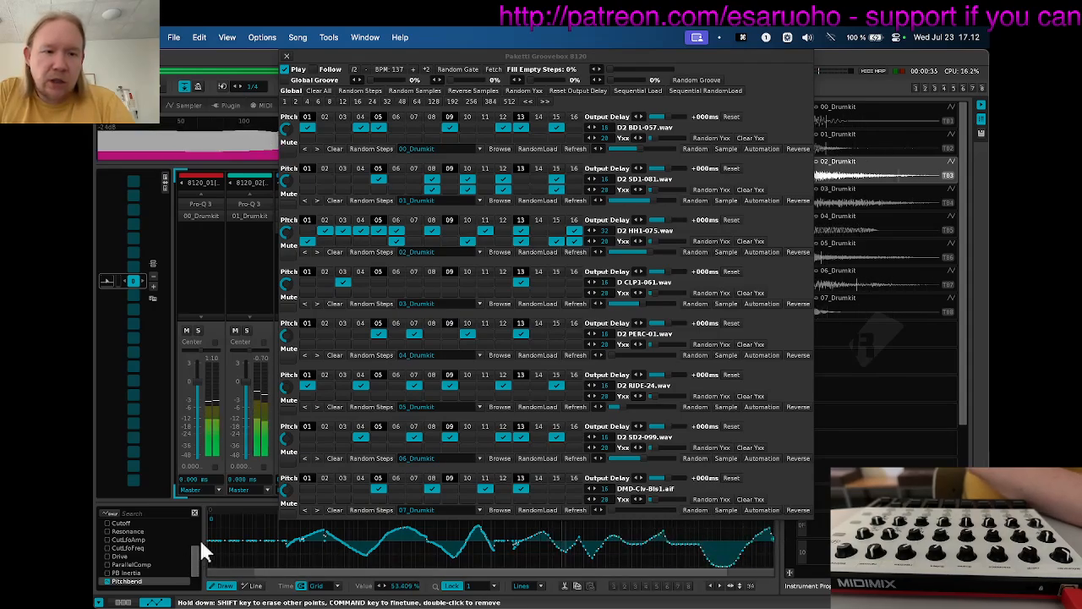
mouse_move(222, 529)
mouse_down()
mouse_move(389, 550)
mouse_move(483, 527)
mouse_move(592, 536)
mouse_up()
click(133, 523)
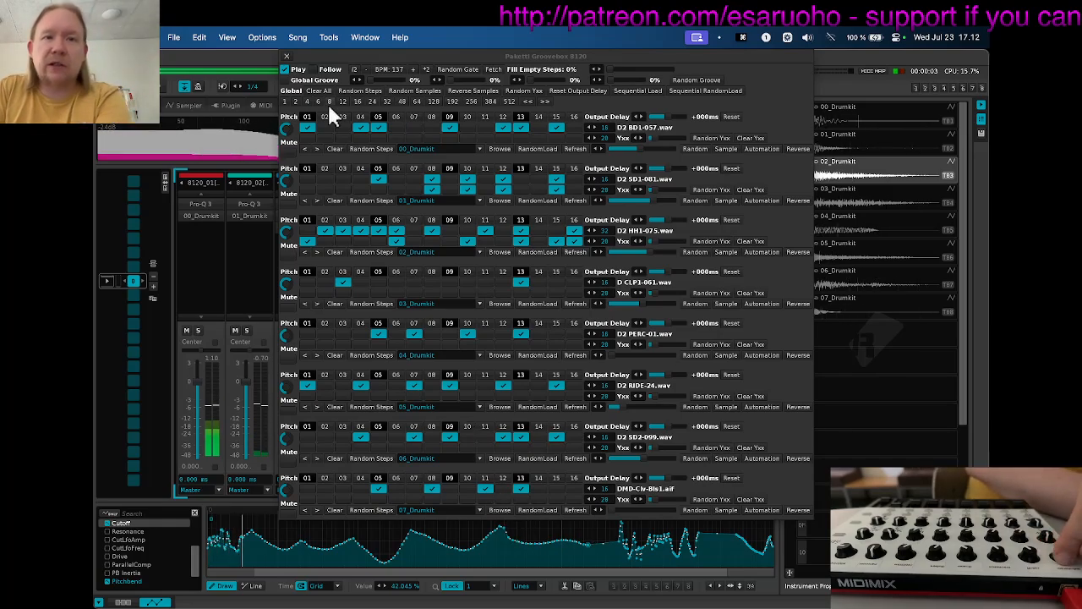
Filter the MIDI mappings for "repeater" and map Set Repeater Value (Name Tracks) for Tracks 1, 2 and 3 to CC17, CC21 and CC25.
click(285, 57)
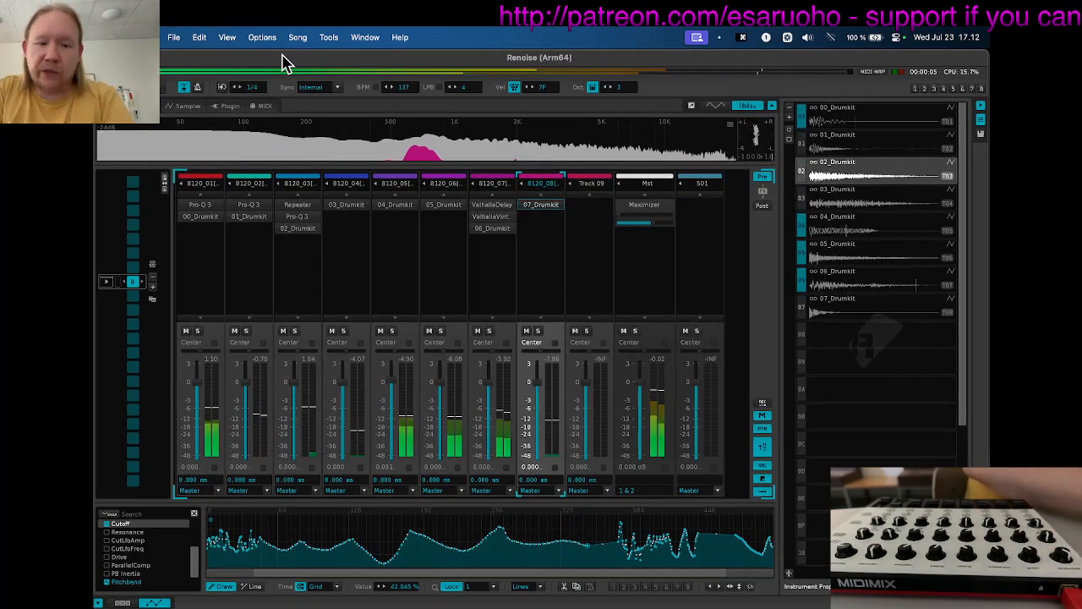
key(super+m)
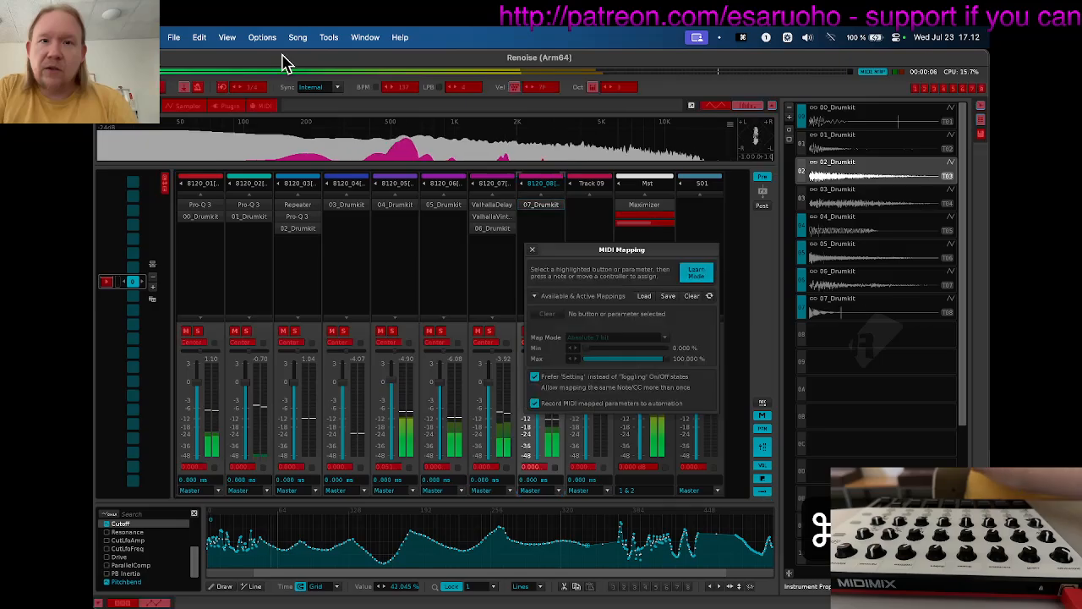
click(534, 295)
text(repeater)
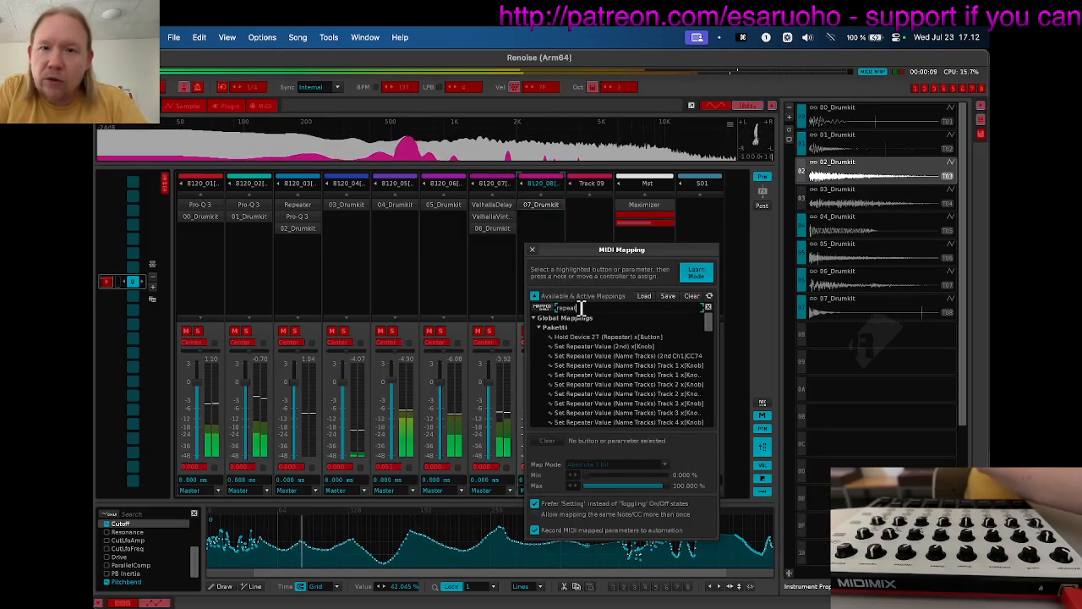
click(697, 365)
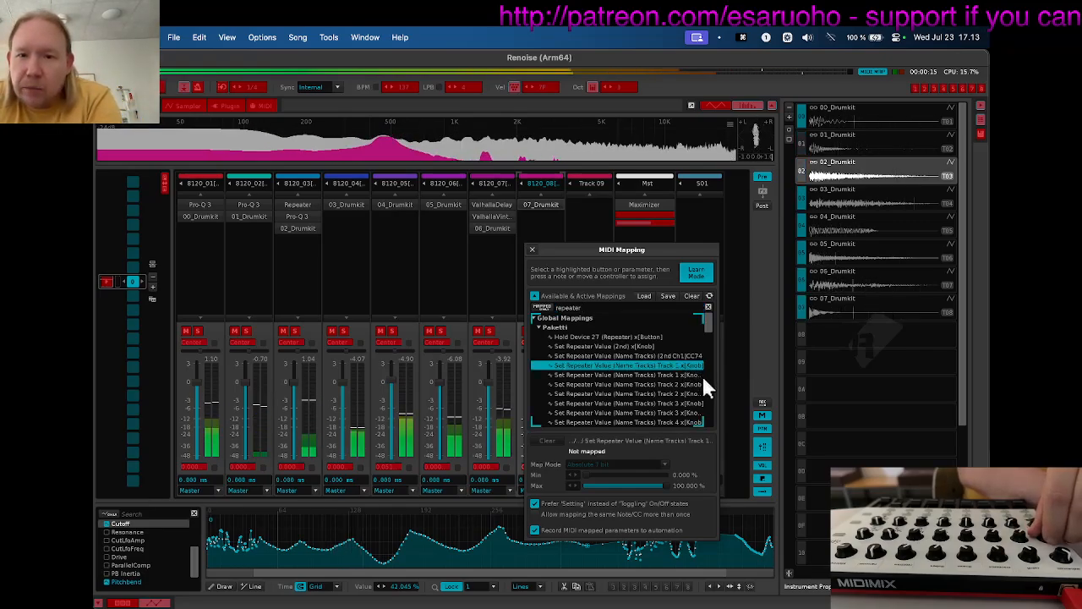
click(694, 383)
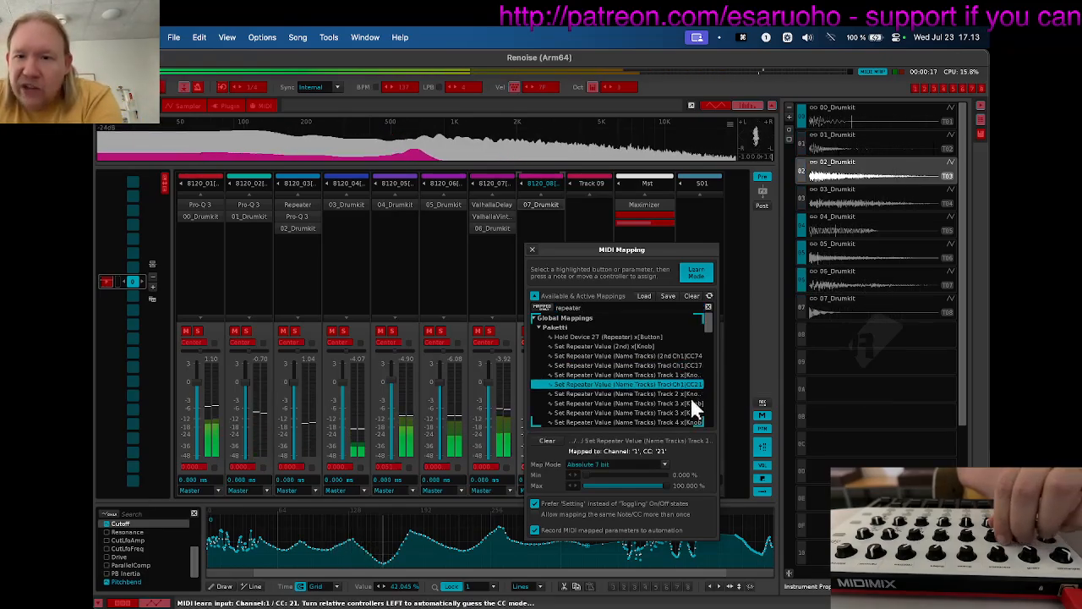
click(682, 401)
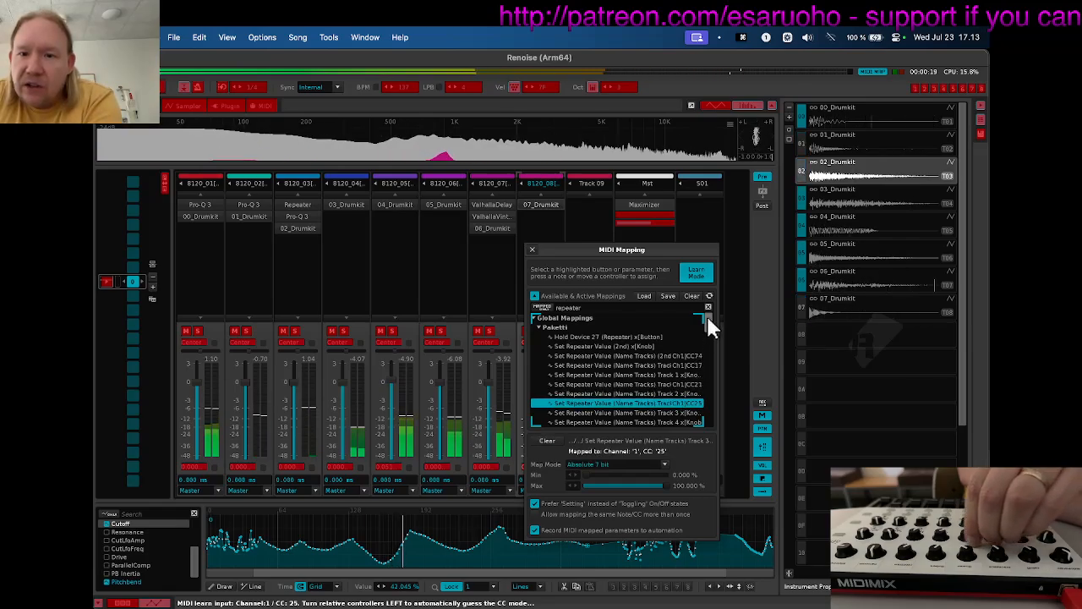
Map Set Repeater Value (Name Tracks) for Tracks 4 to 8 to CC29, CC47, CC51, CC55 and CC59, and end MIDI mapping.
drag(707, 315, 707, 327)
click(683, 346)
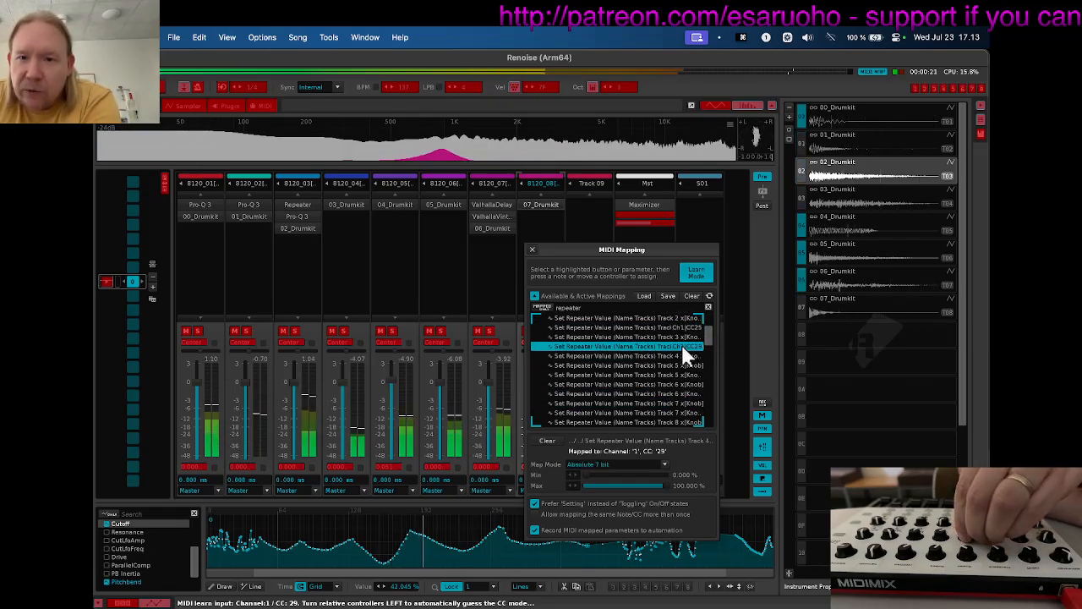
click(686, 364)
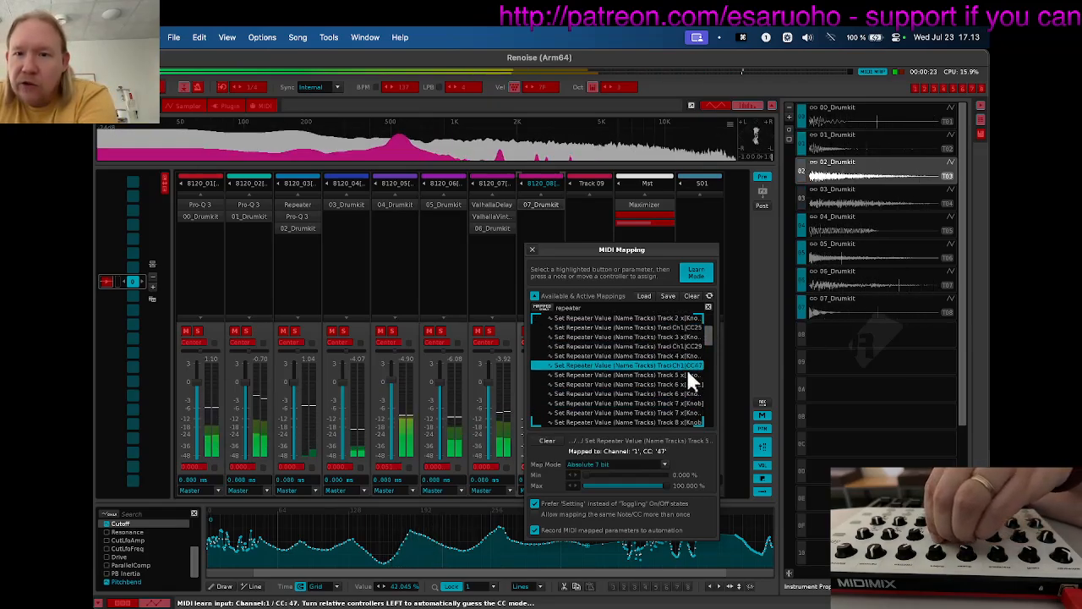
click(681, 383)
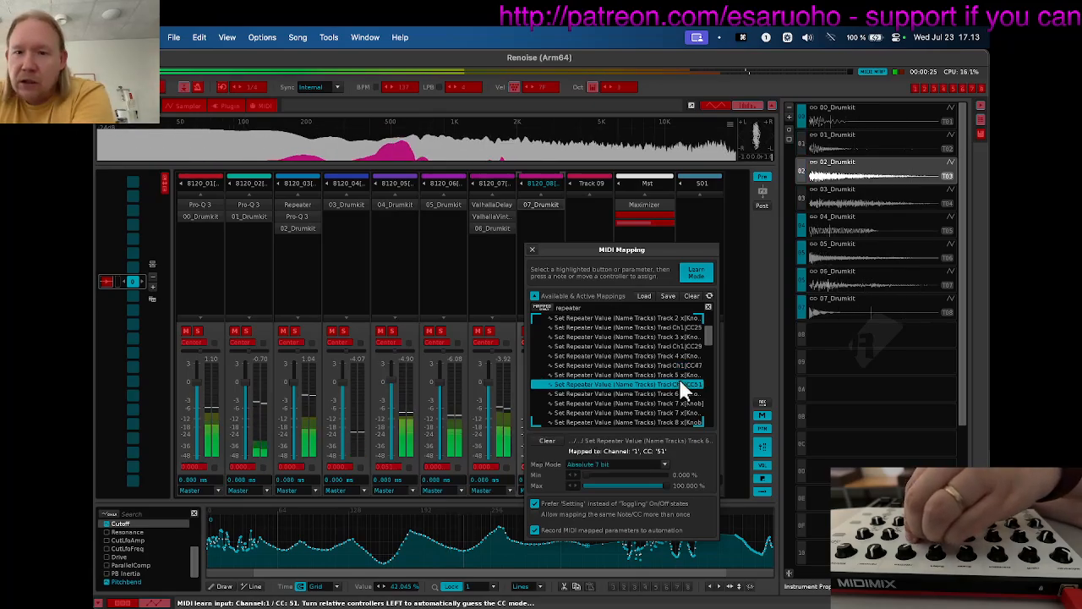
click(678, 401)
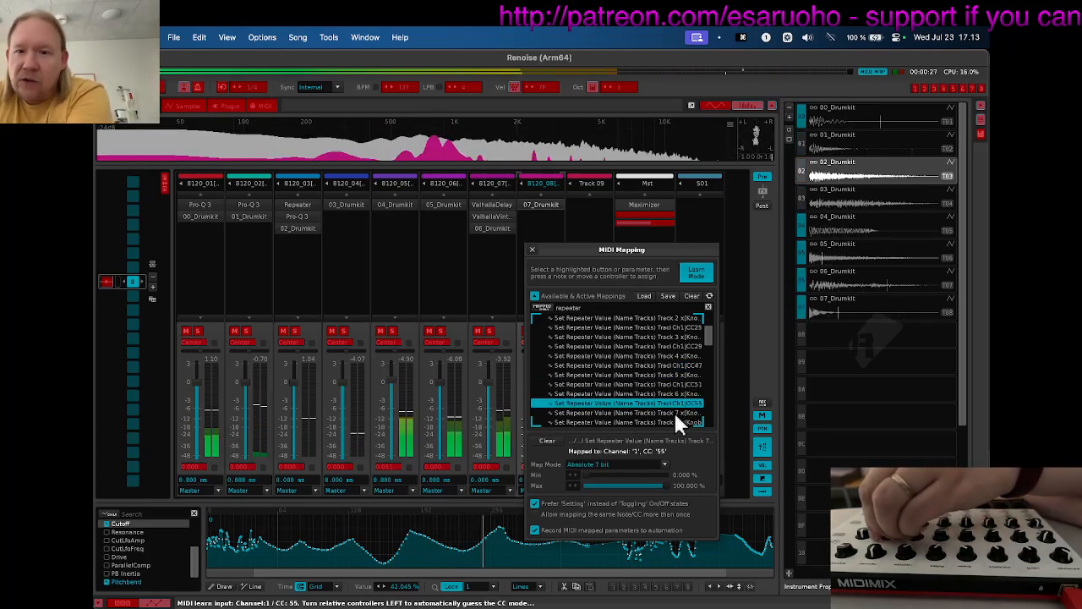
click(669, 422)
click(699, 273)
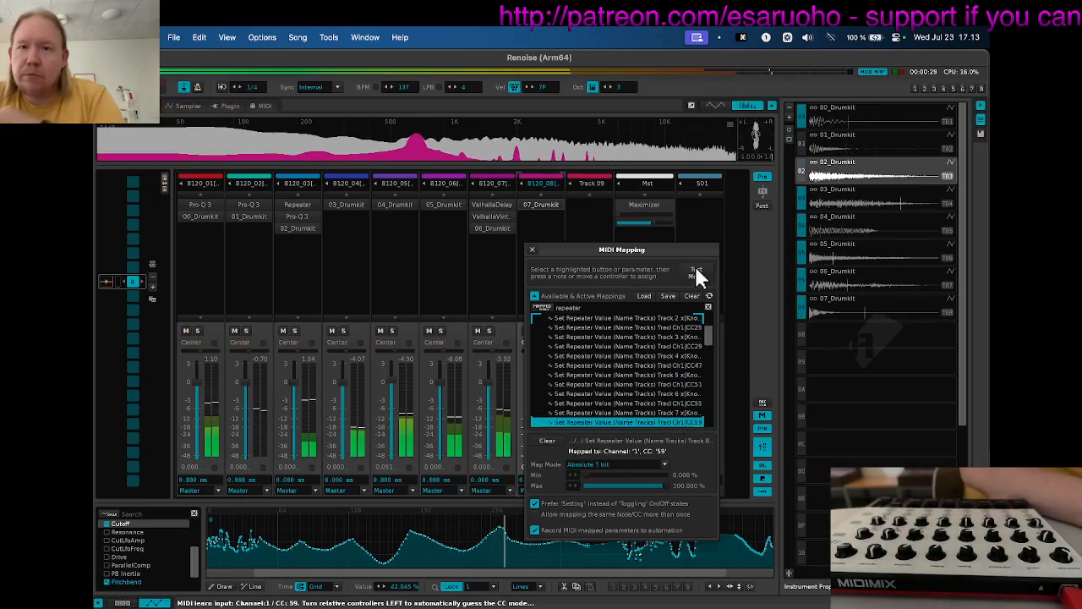
click(532, 249)
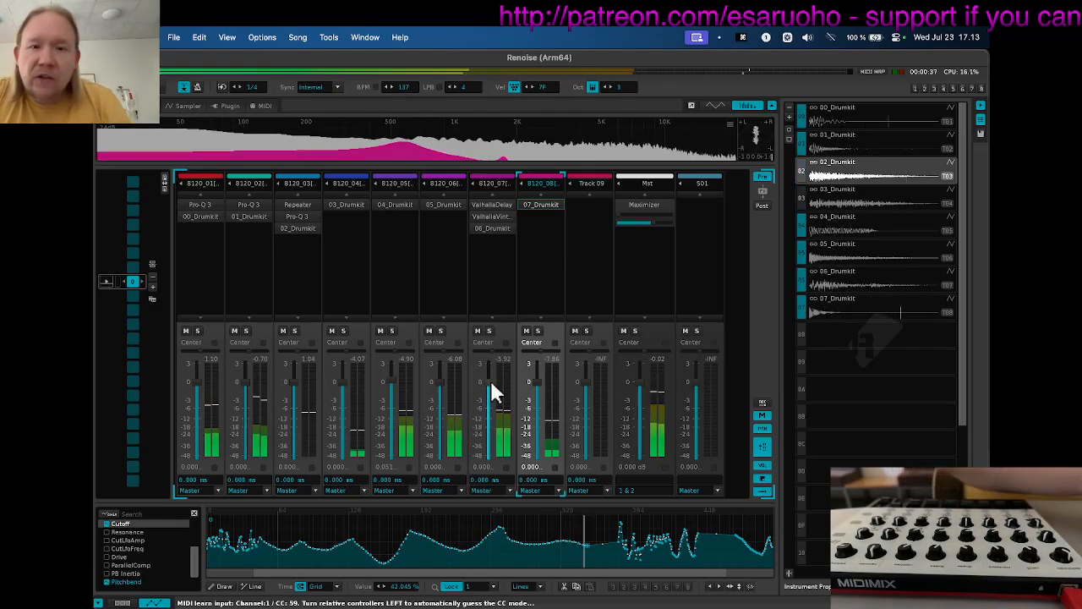
Audition the Repeater effect on tracks 8120_07 and 8120_02, soloing and unsoloing each track.
click(489, 330)
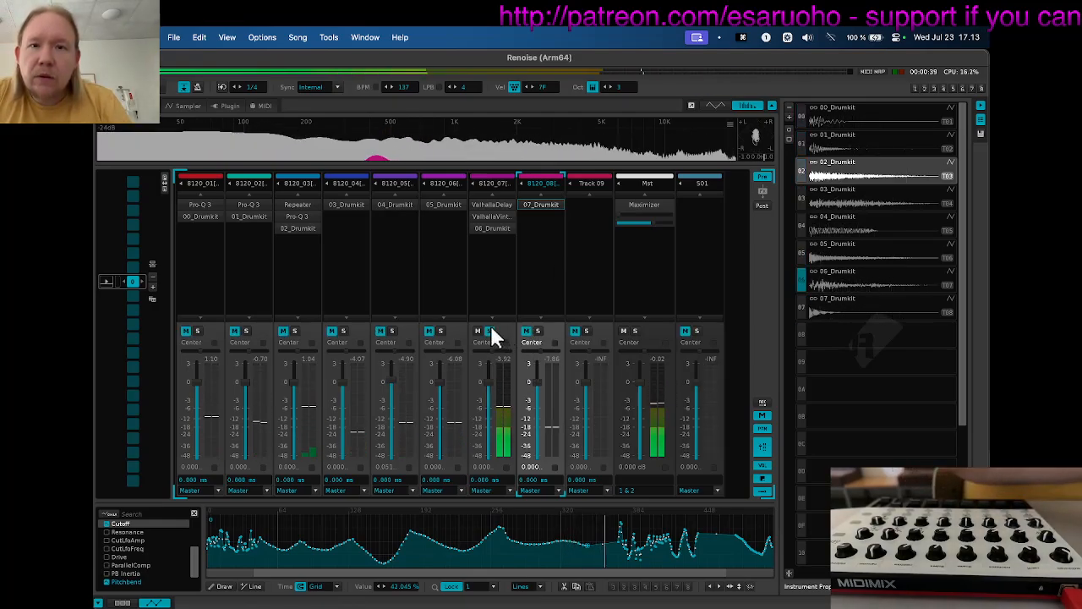
click(490, 331)
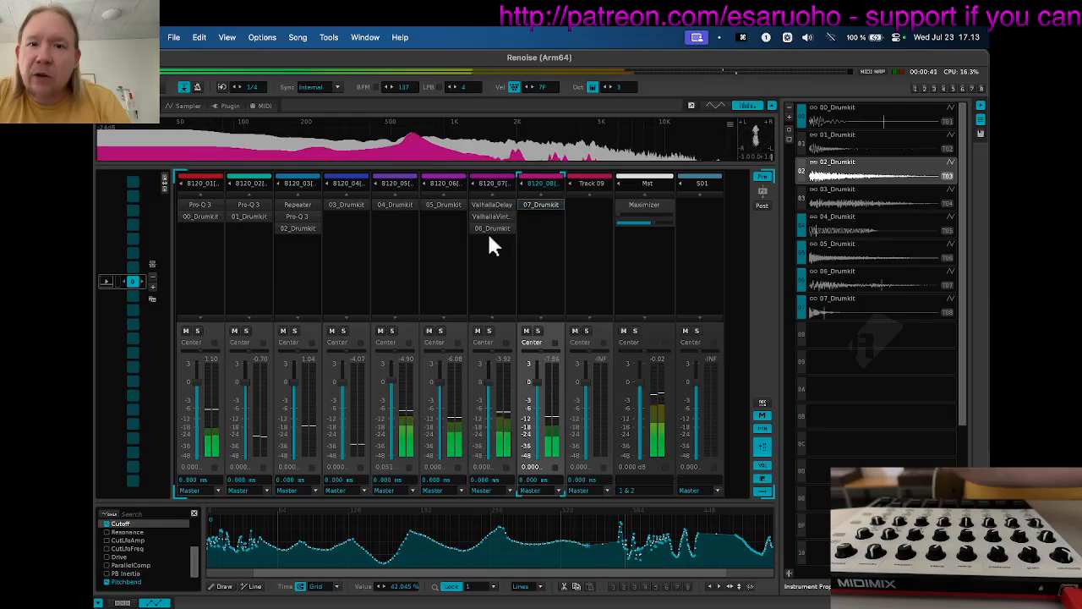
click(488, 237)
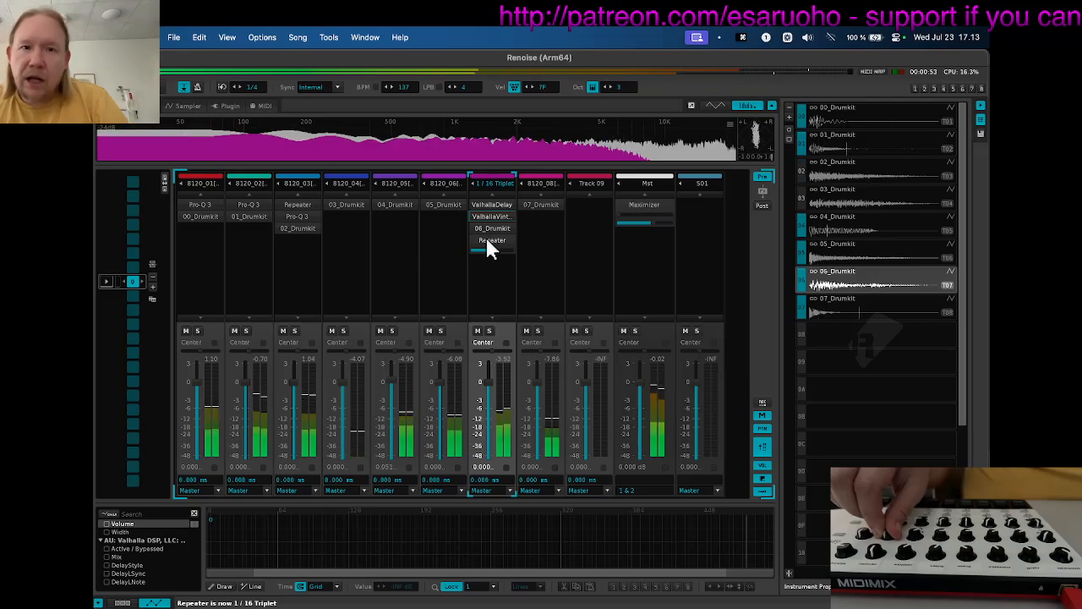
click(489, 242)
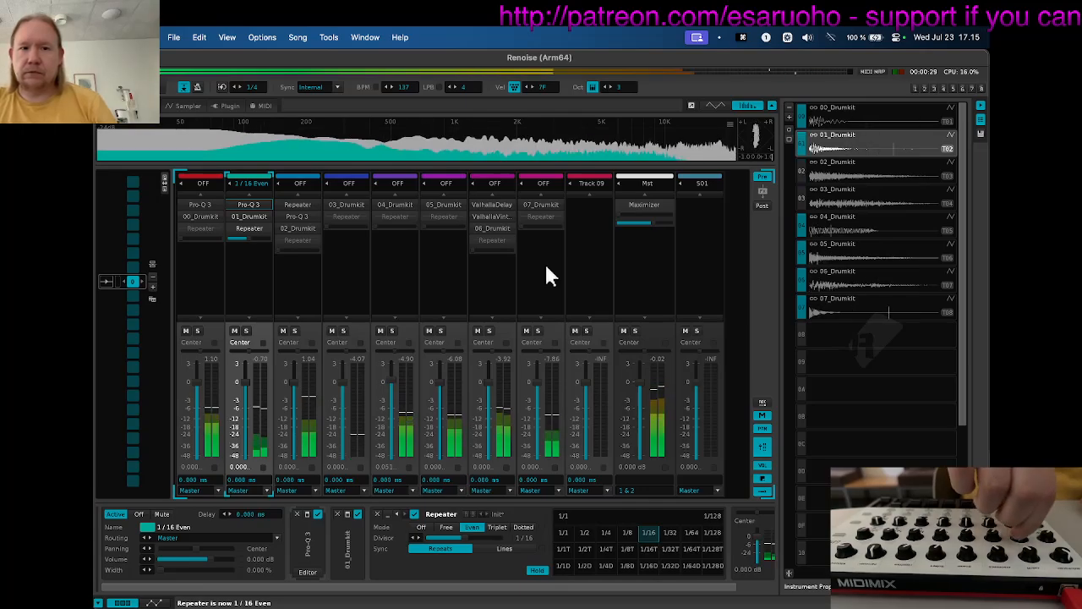
click(246, 332)
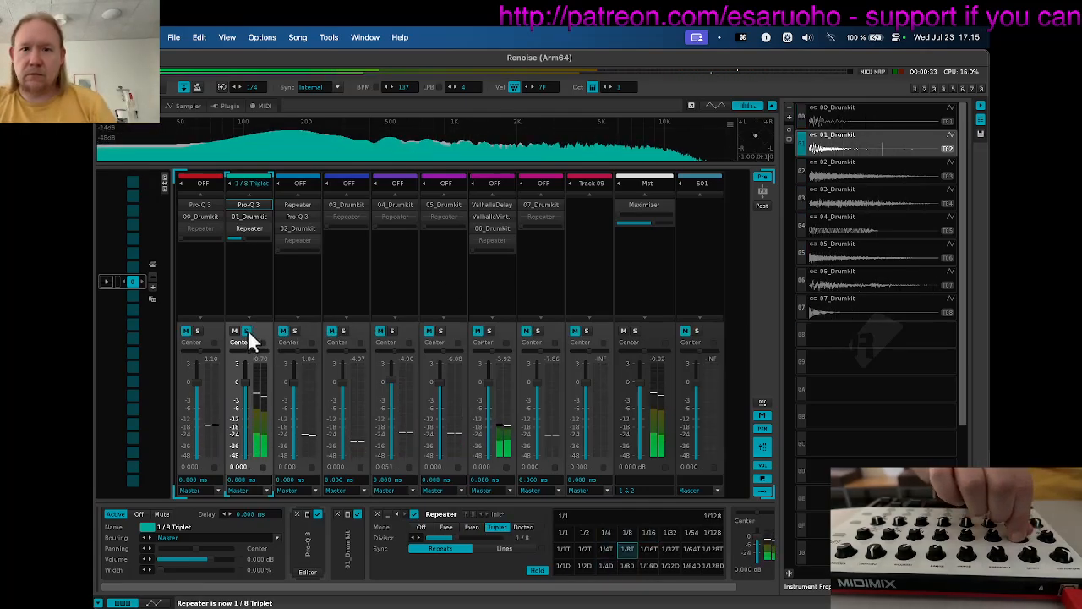
click(247, 333)
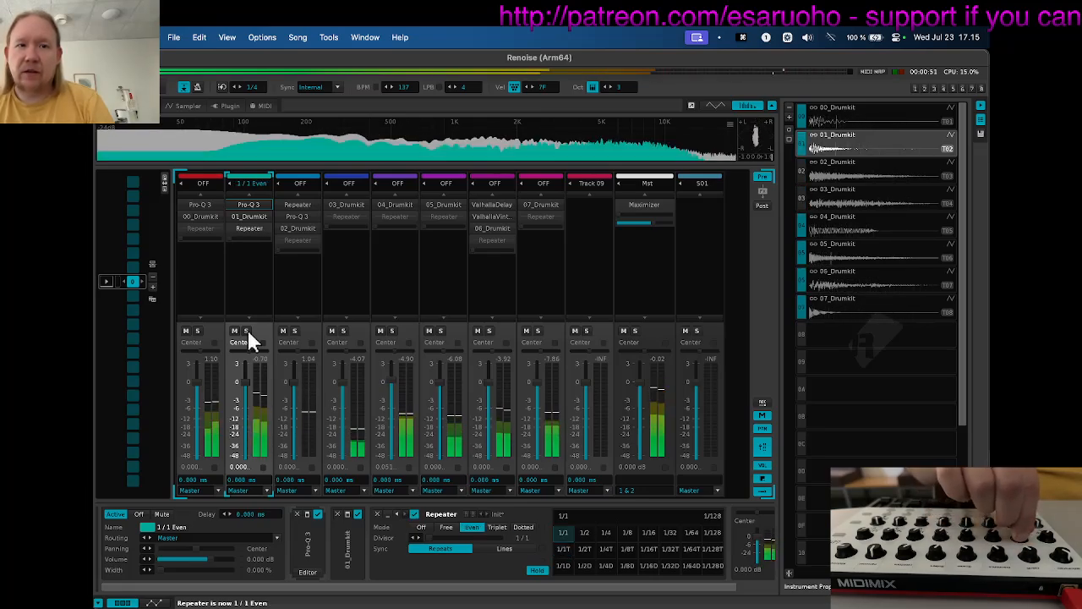
click(545, 216)
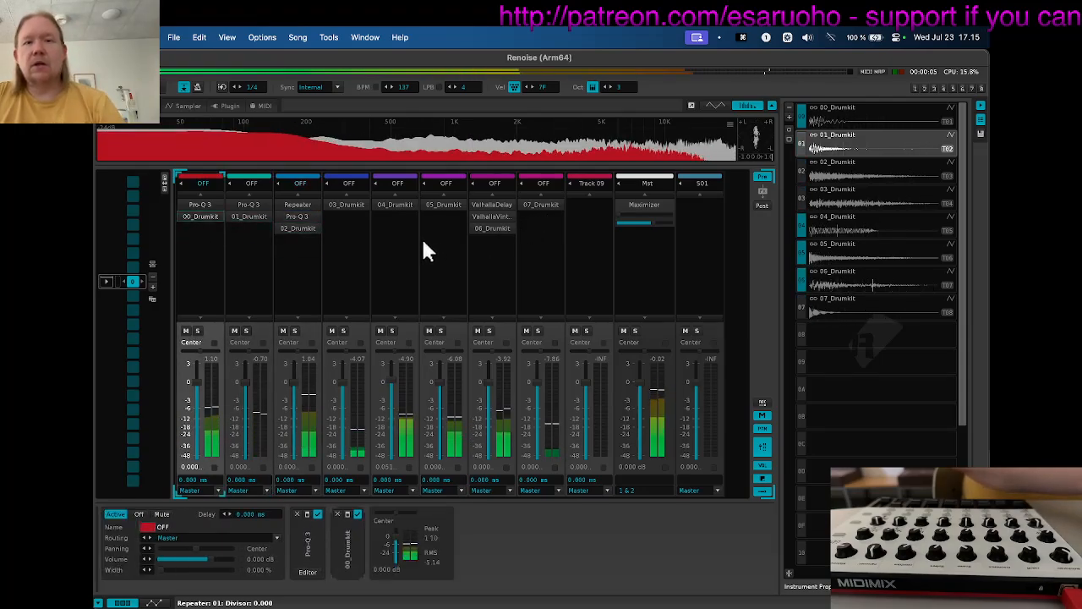
Lower the song tempo to 120 BPM.
key(shift+apostrophe)
key(shift+apostrophe)
key(shift+apostrophe)
key(shift+apostrophe)
key(shift+apostrophe)
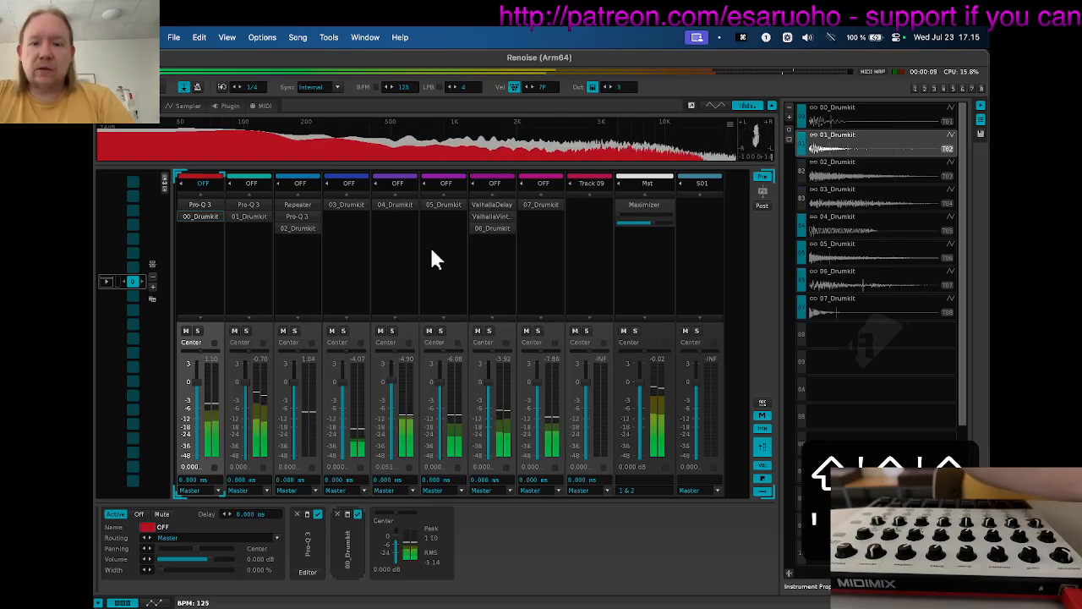
Compare the Groovebox step rows with the notes on the tracks in the pattern editor, and close the Groovebox.
key(alt+g)
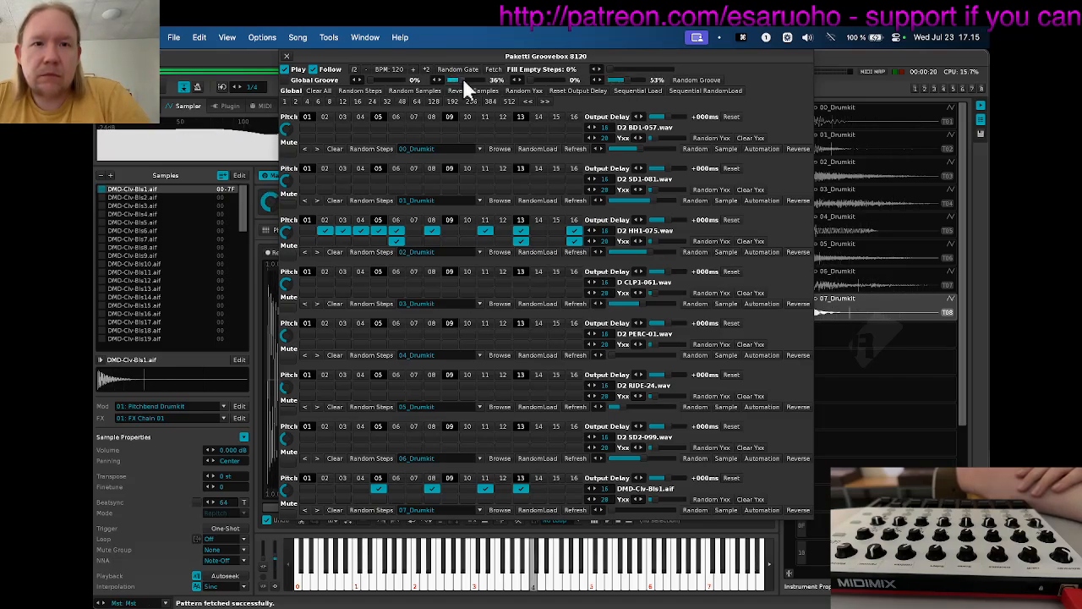
key(F2)
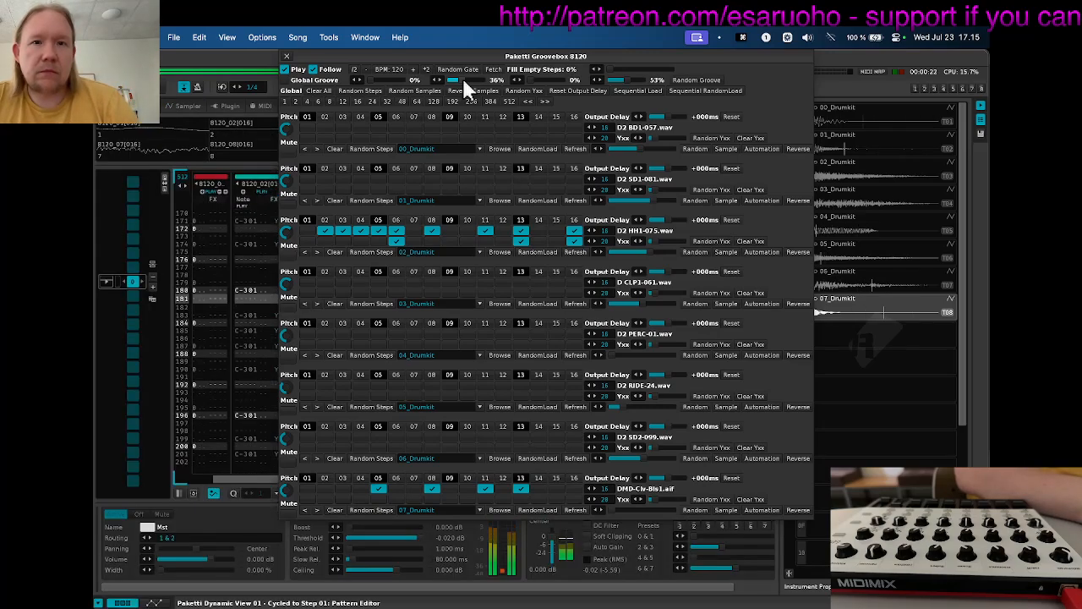
key(Escape)
key(Tab)
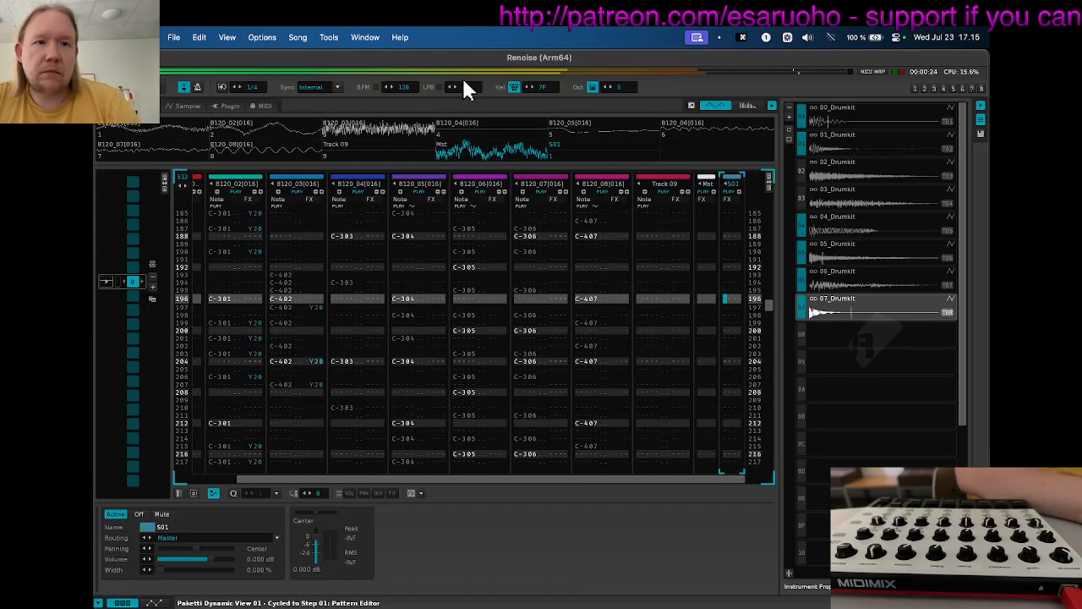
key(Tab)
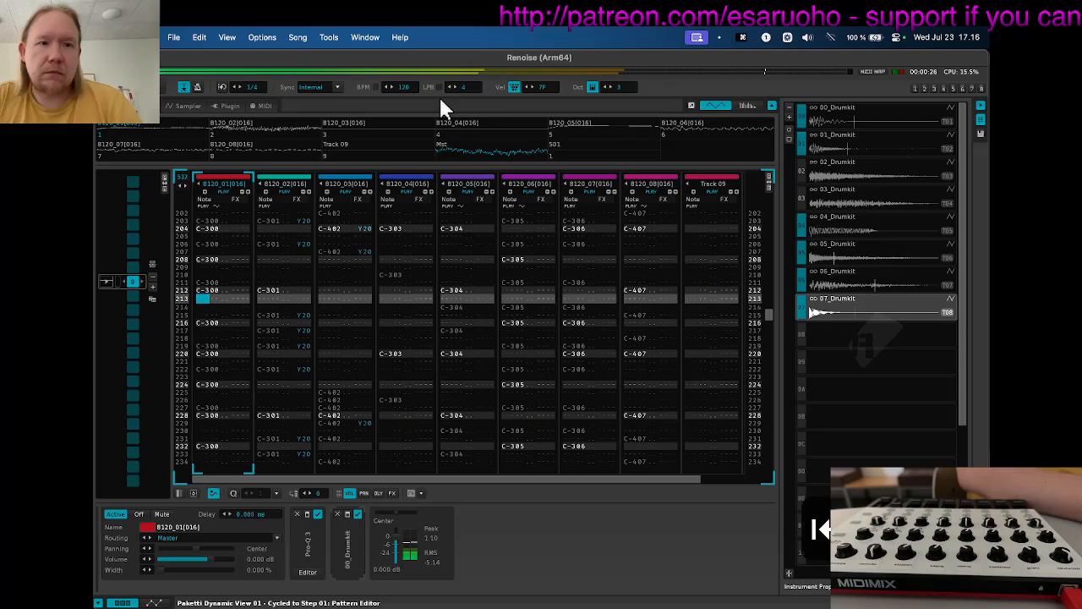
key(shift+Tab)
key(shift+Tab)
key(alt+g)
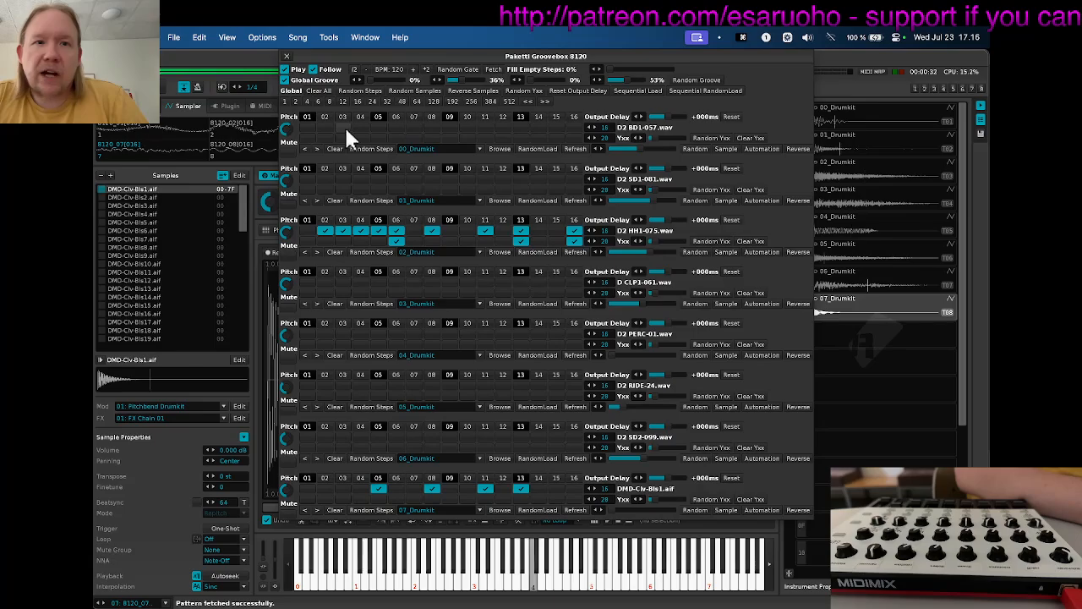
click(287, 56)
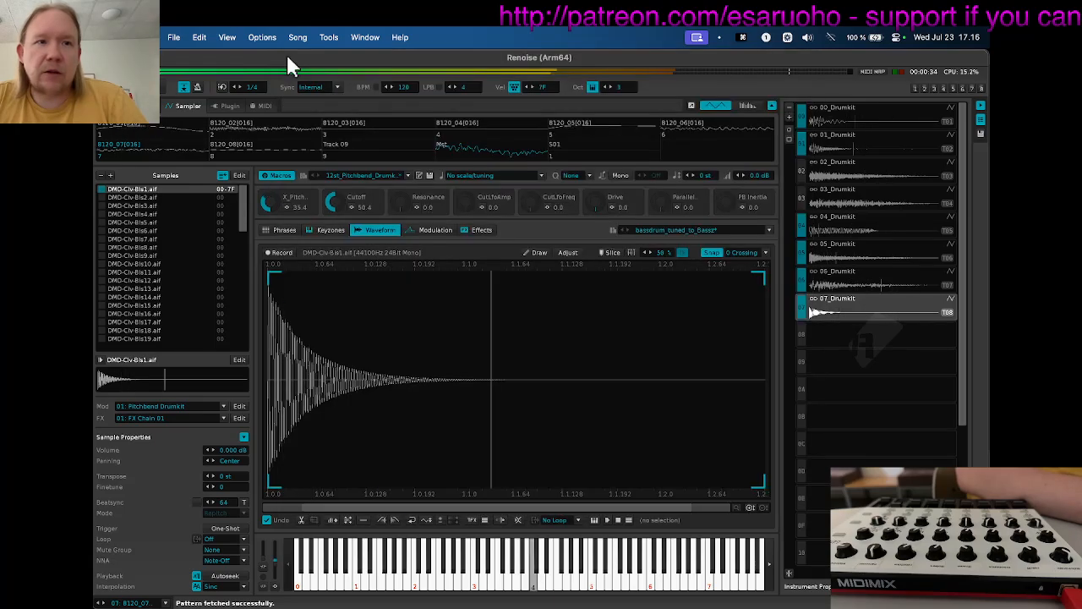
Return to track 8120_01 in the pattern editor and set the pattern length to 64 lines.
key(F2)
key(Tab)
key(Tab)
key(Tab)
key(Tab)
key(Tab)
key(Tab)
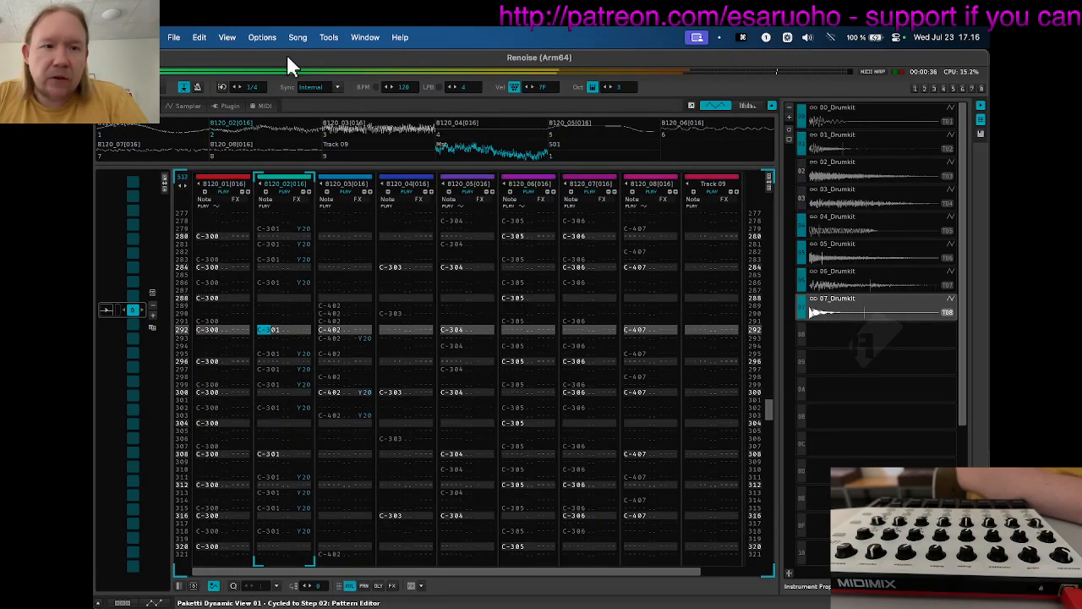
key(shift+Tab)
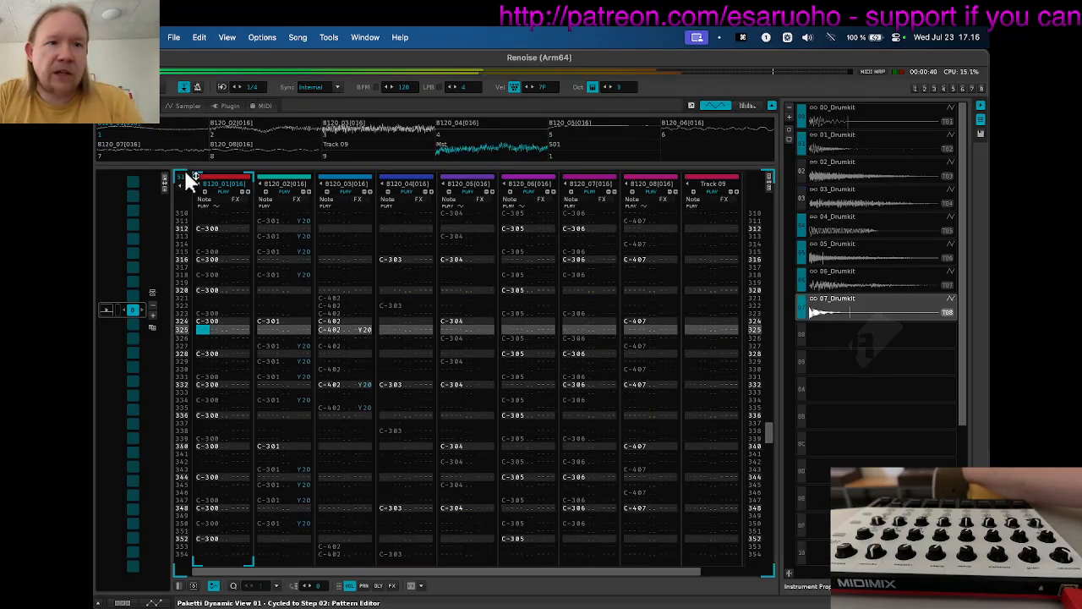
text(64)
key(Return)
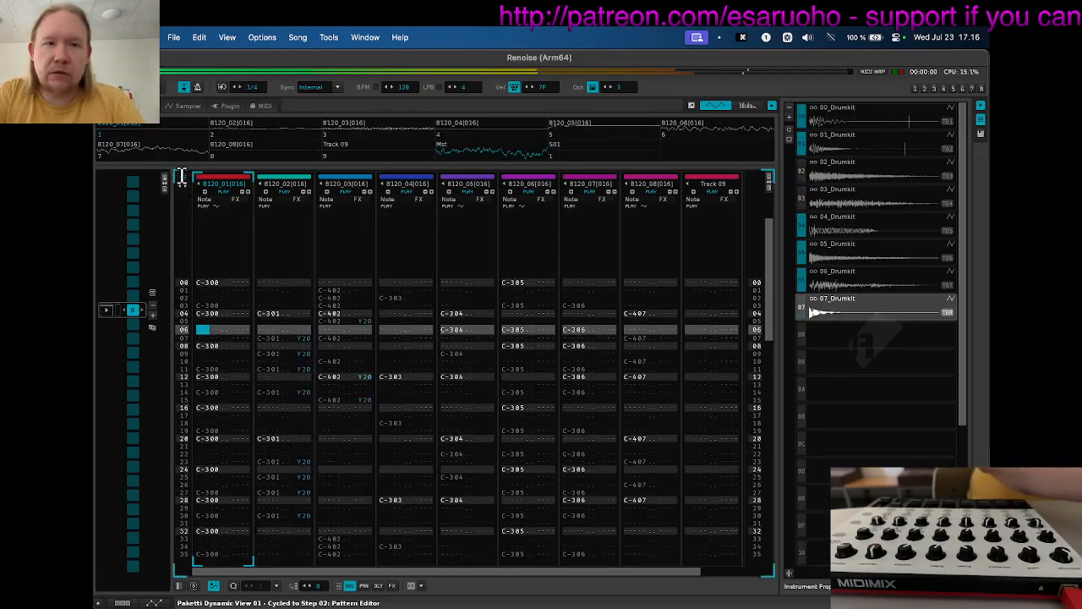
Clear the Groovebox and randomize the steps and samples of all eight rows.
key(alt+g)
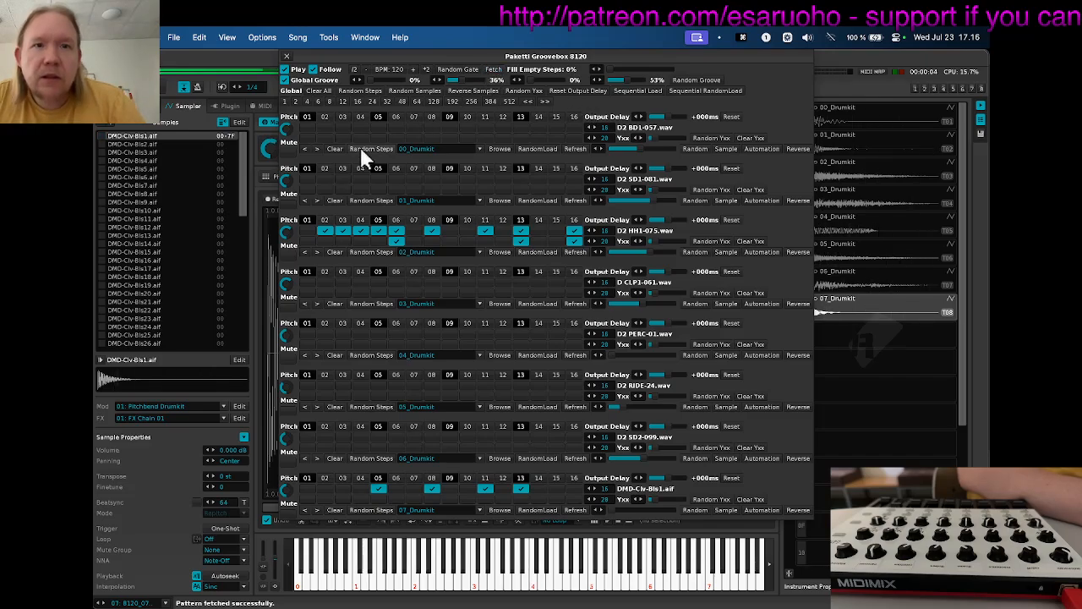
click(322, 90)
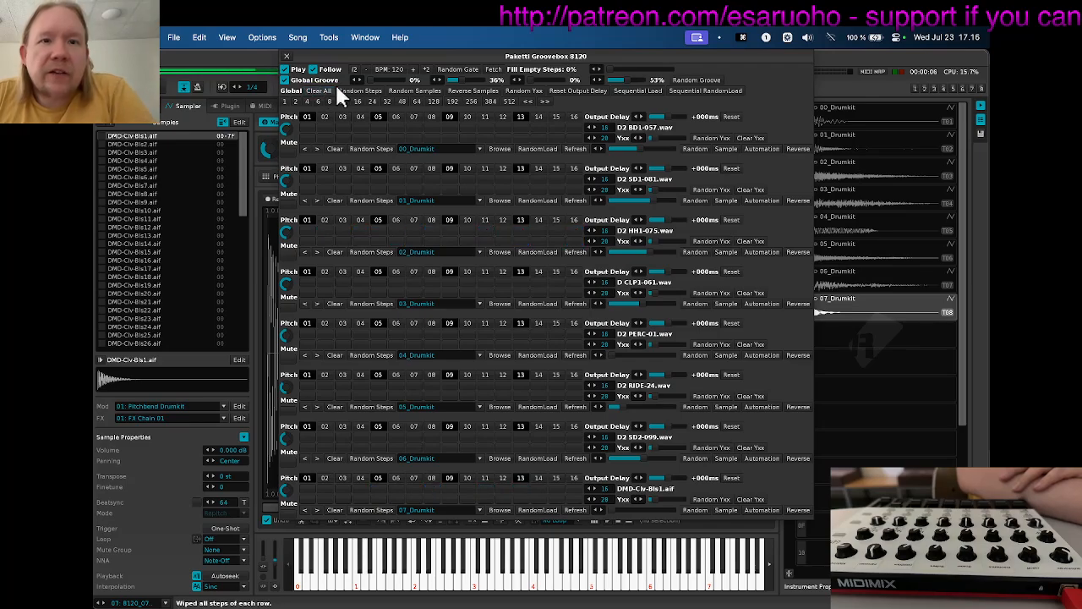
click(364, 90)
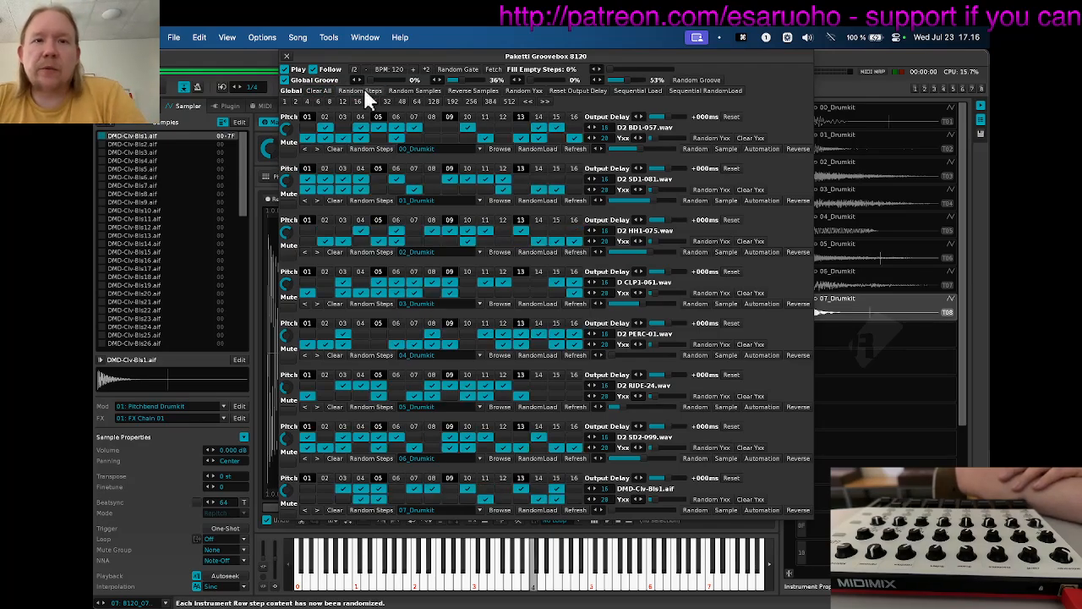
click(405, 90)
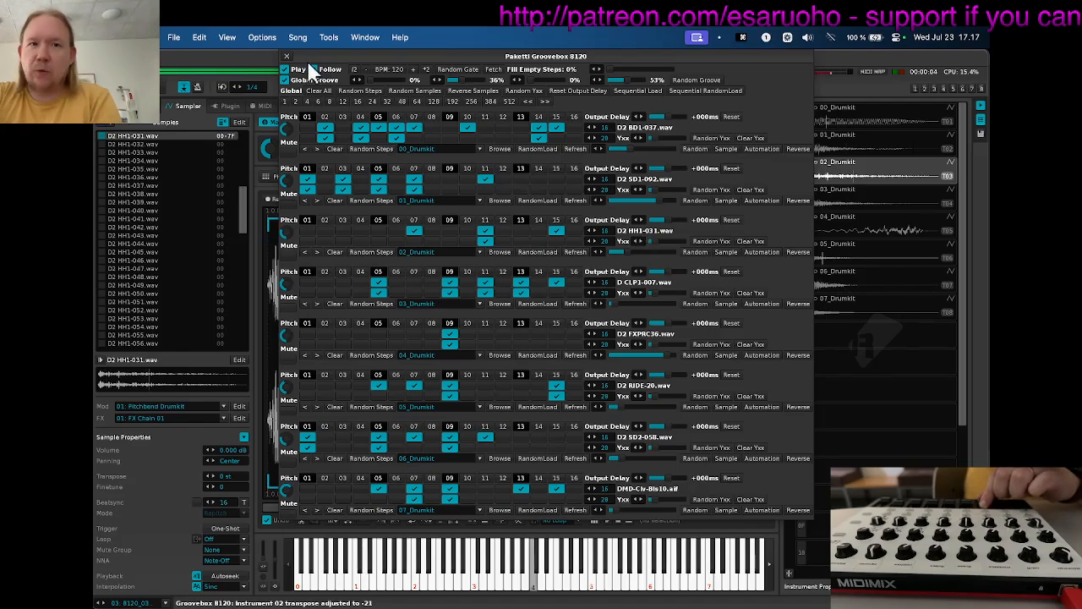
Move the Groovebox window aside to uncover the instrument macros, and open the ValhallaShimmer editor.
drag(307, 63, 423, 90)
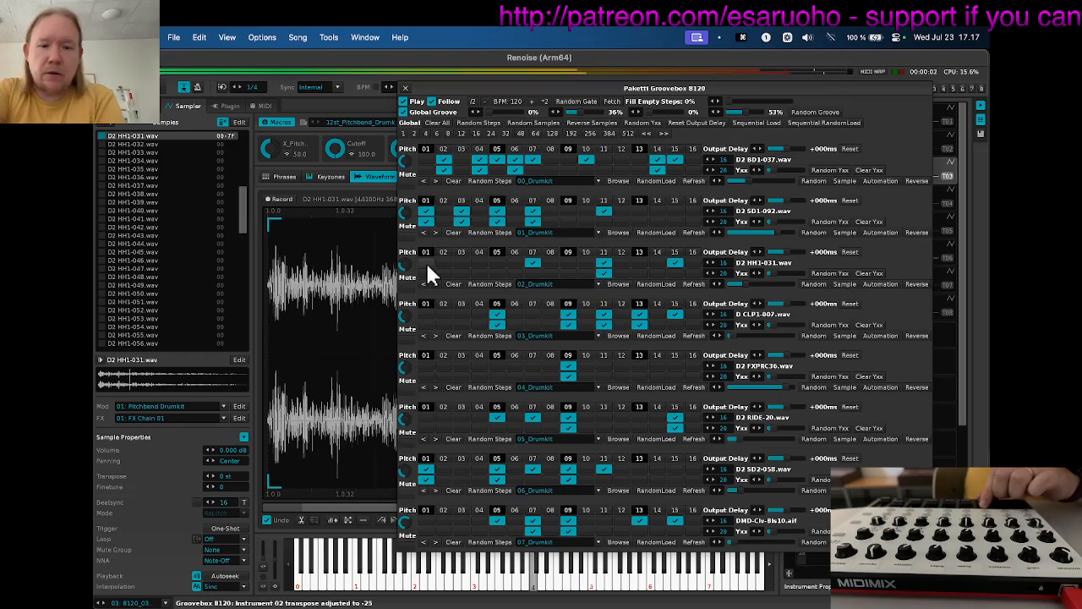
key(alt+p)
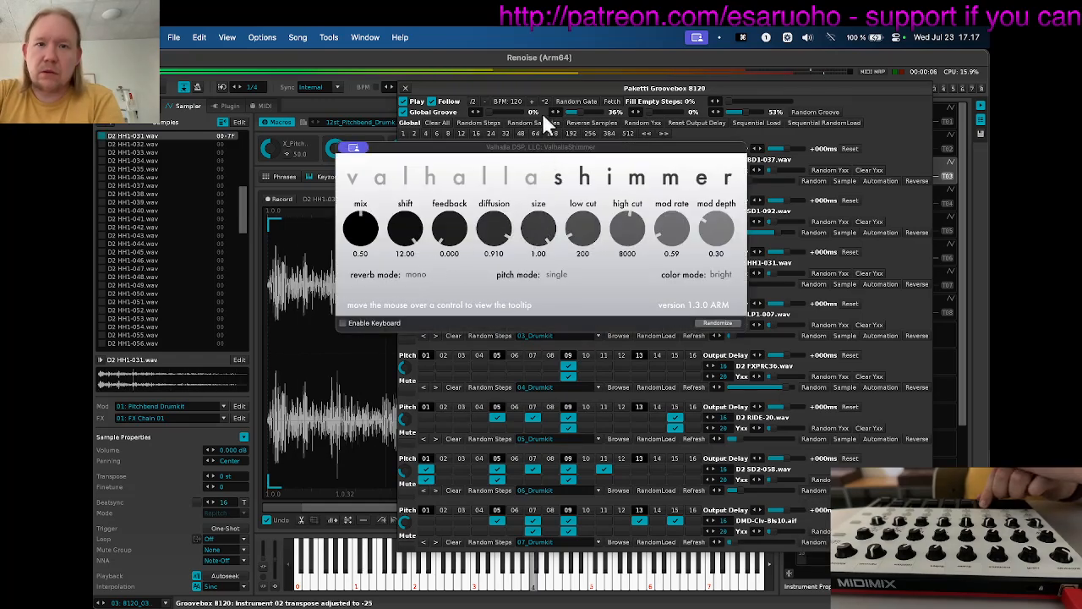
Lower the ValhallaShimmer mix and raise its feedback.
drag(364, 225, 358, 259)
drag(447, 216, 455, 159)
Add a ValhallaDelay effect, randomize its parameters twice and adjust its delay controls.
key(shift+super+d)
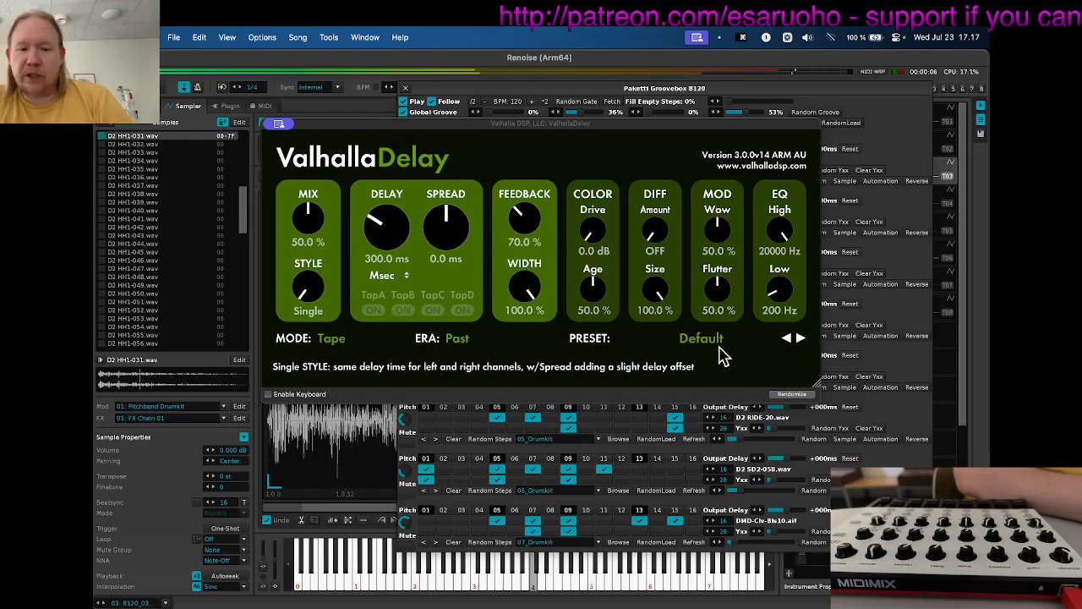
key(alt+r)
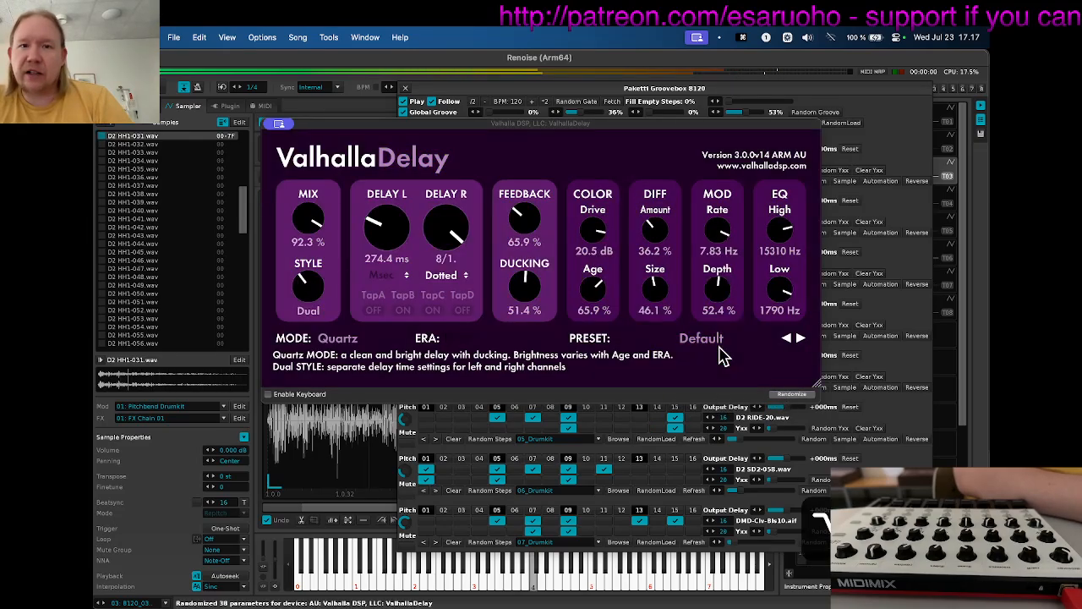
key(alt+r)
drag(449, 220, 437, 165)
drag(385, 217, 370, 311)
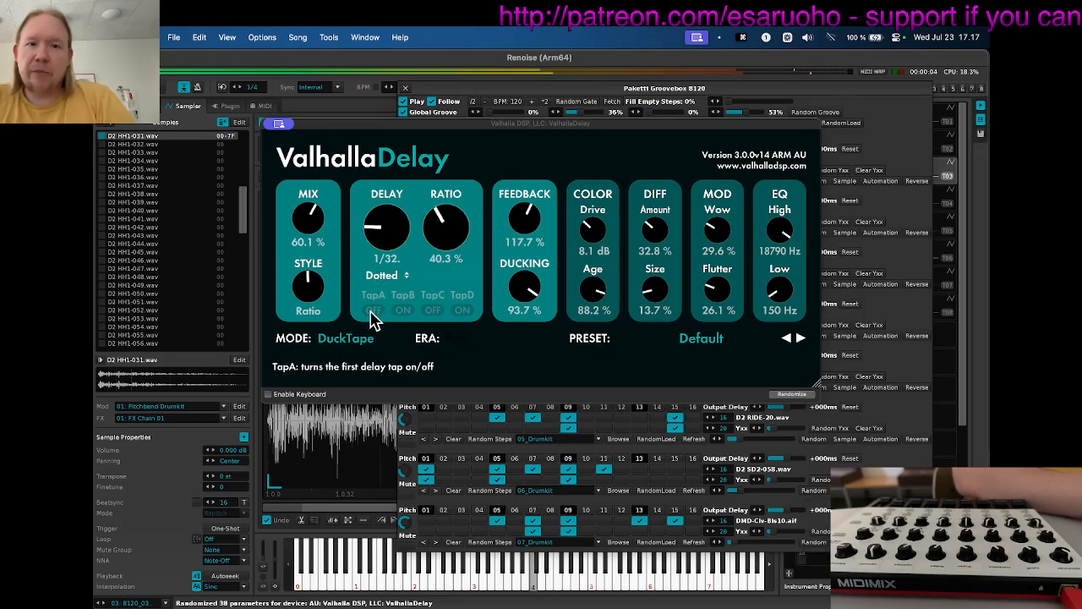
Add FabFilter Pro-Q 3 with a bell boost of about 17 dB near 110 Hz, and close all open effect editors.
key(shift+q)
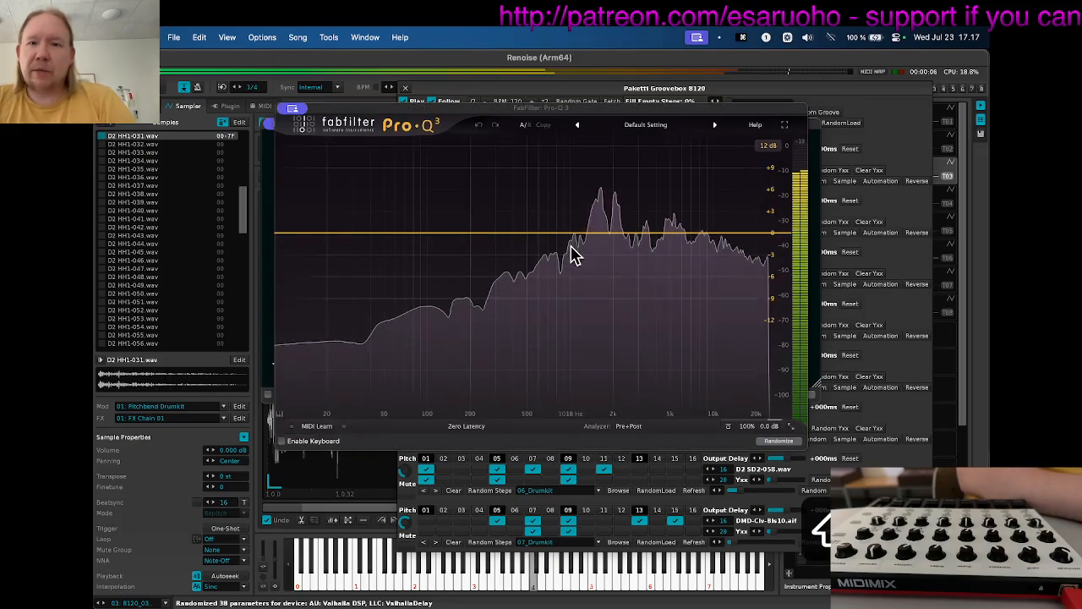
drag(563, 232, 439, 105)
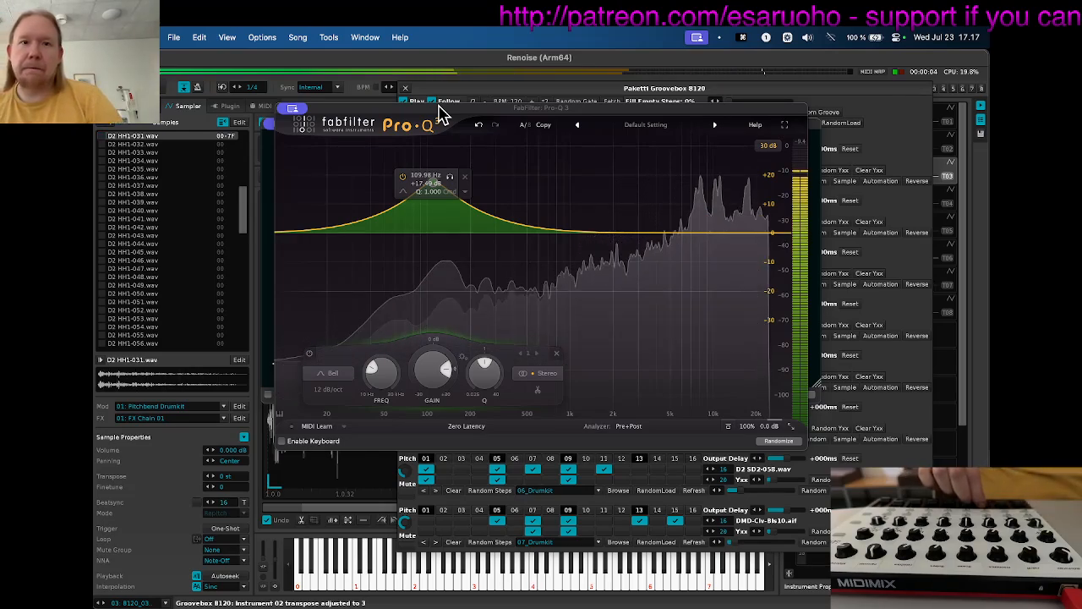
key(super+w)
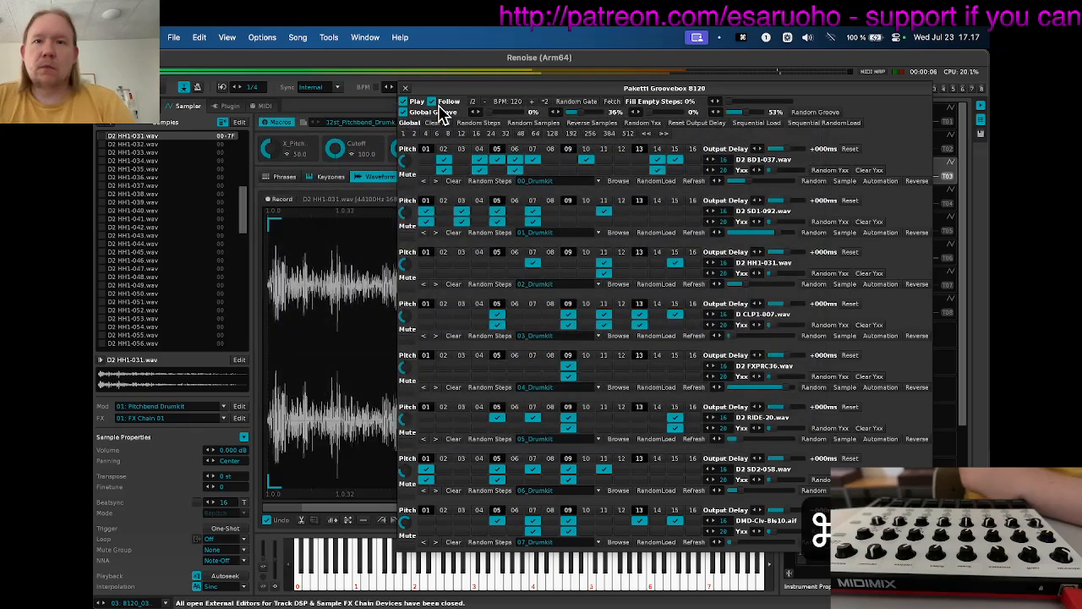
Close the Groovebox to view the notes in the pattern editor, and reopen the Groovebox with the pattern fetched.
click(405, 88)
key(F2)
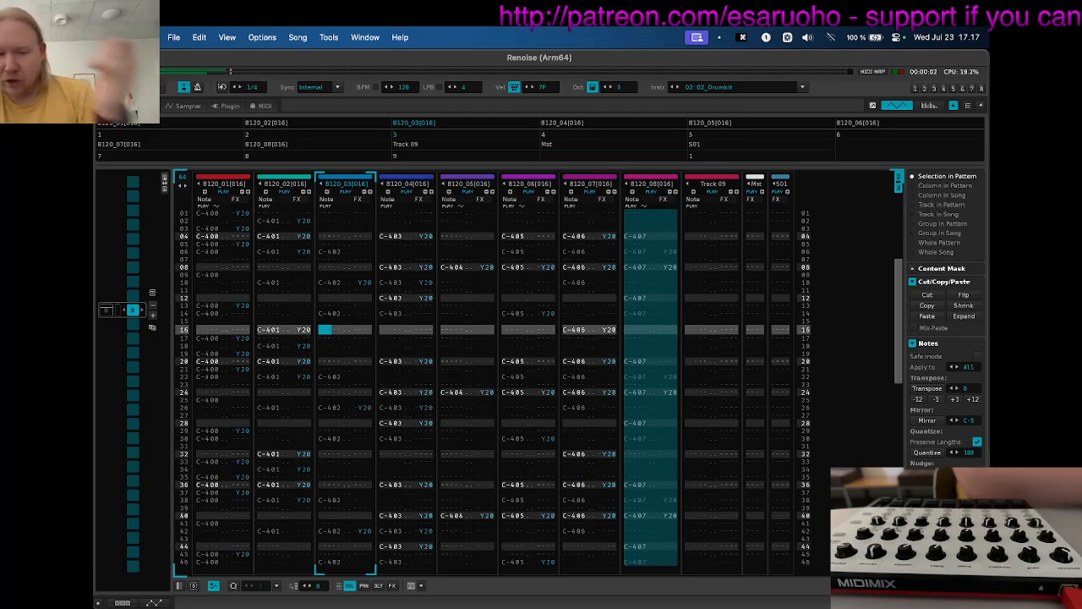
key(alt+g)
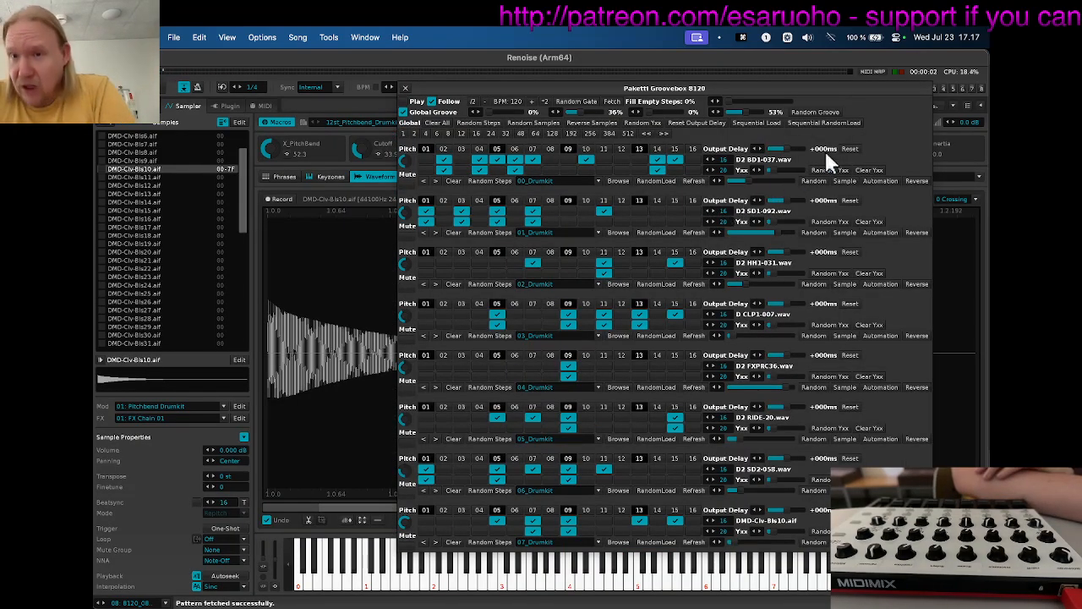
Inspect the keyzones of the drumkit samples and switch the first Groovebox row to sample D2 BD1-030.wav.
click(321, 174)
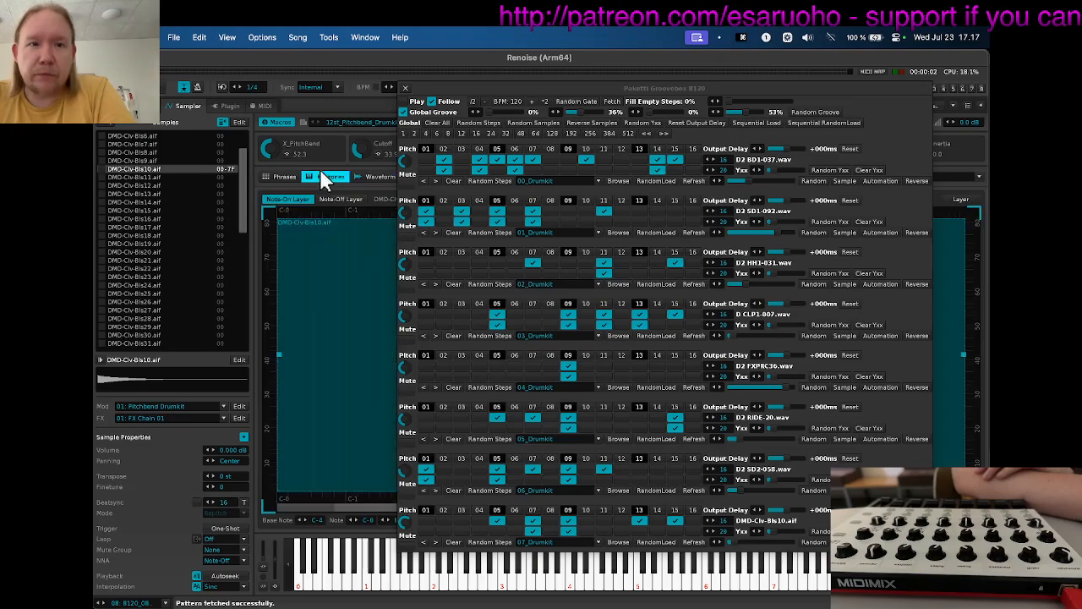
drag(240, 201, 241, 180)
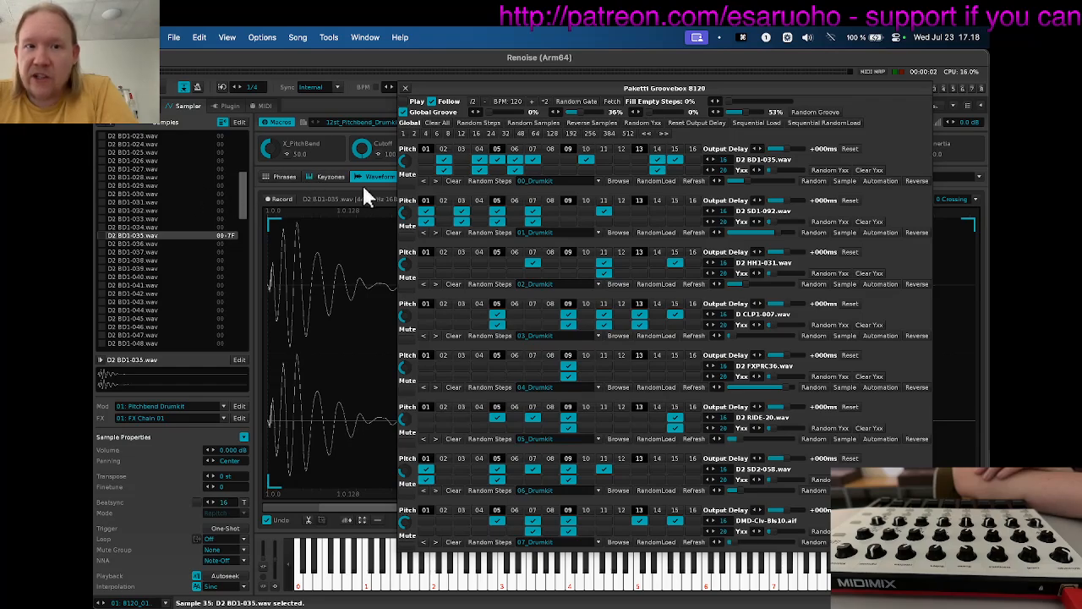
click(335, 177)
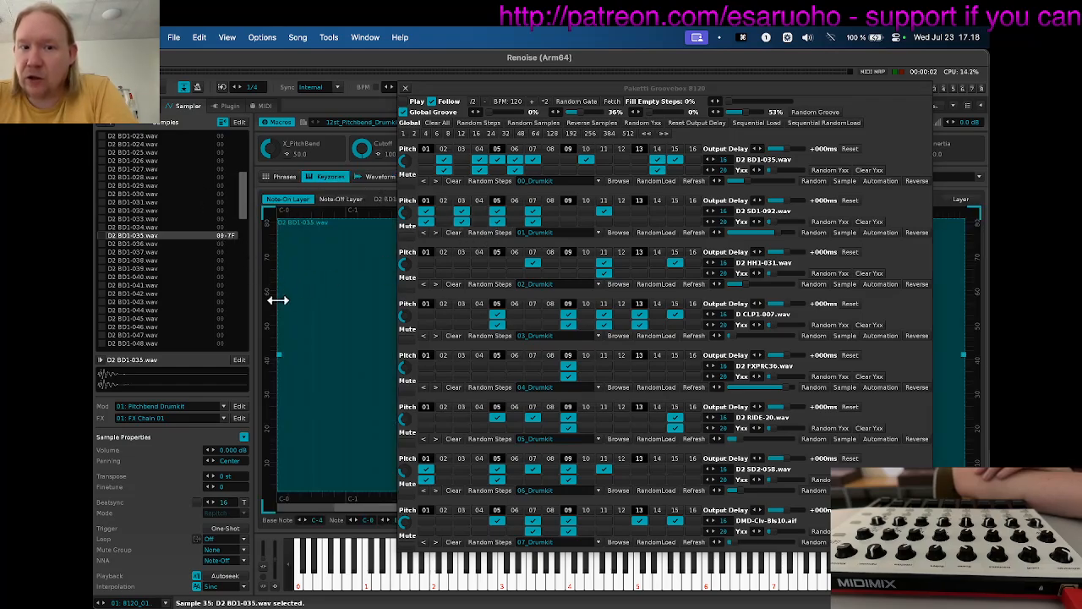
drag(747, 180, 744, 180)
Reverse the samples of all Groovebox rows, reversing the first row's sample individually both before and after.
drag(546, 93, 587, 132)
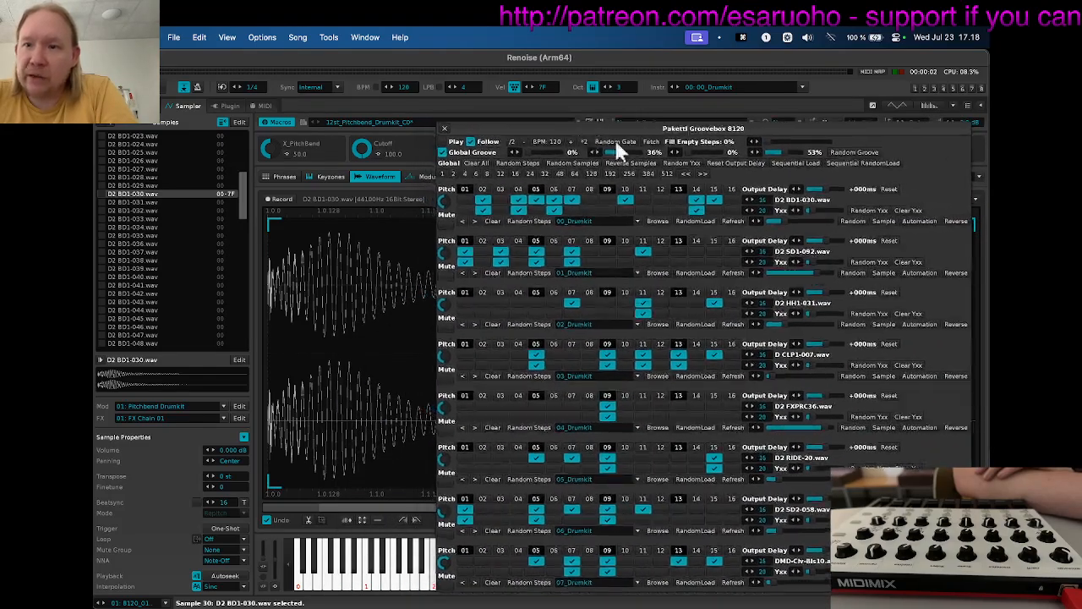
click(957, 223)
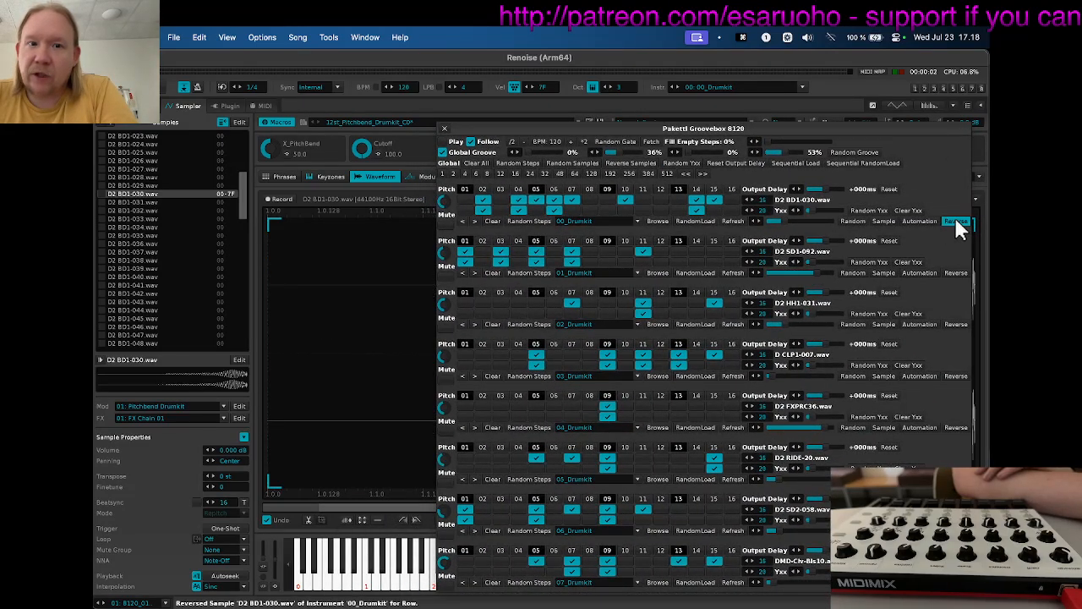
drag(860, 128, 779, 164)
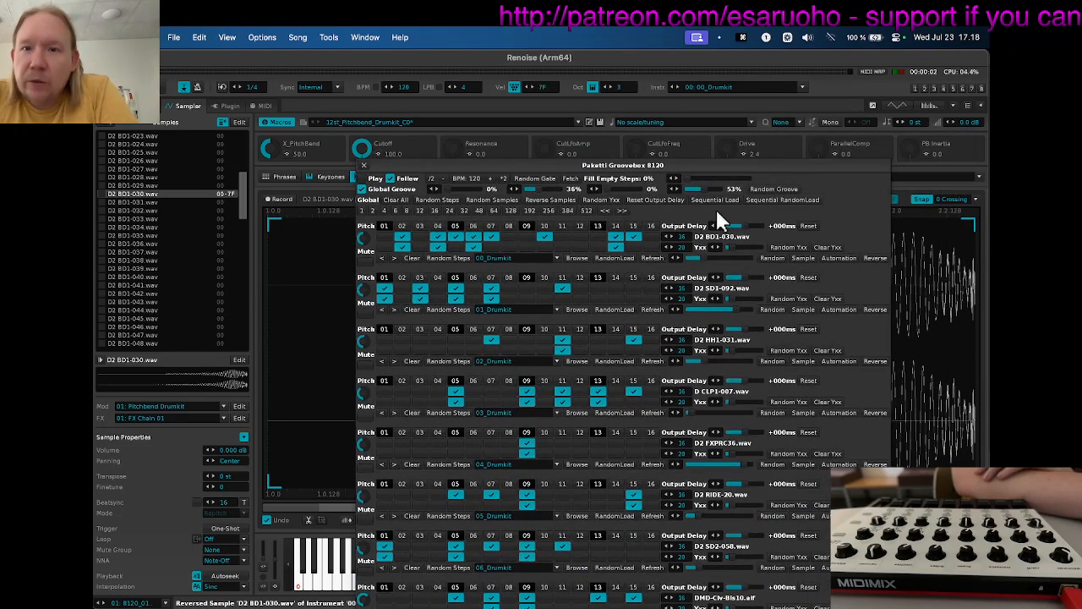
click(558, 203)
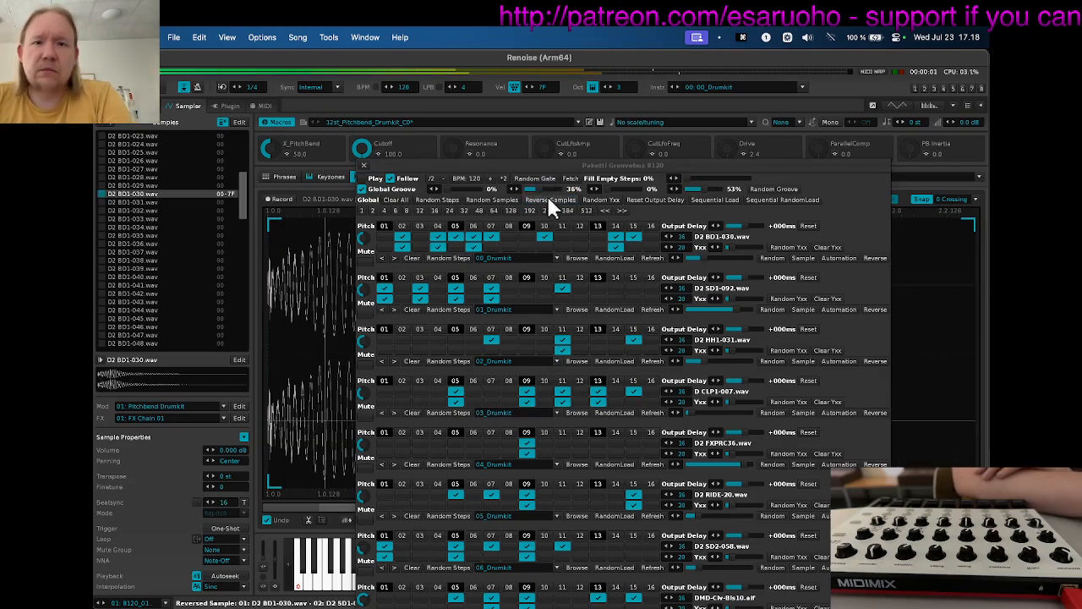
click(873, 257)
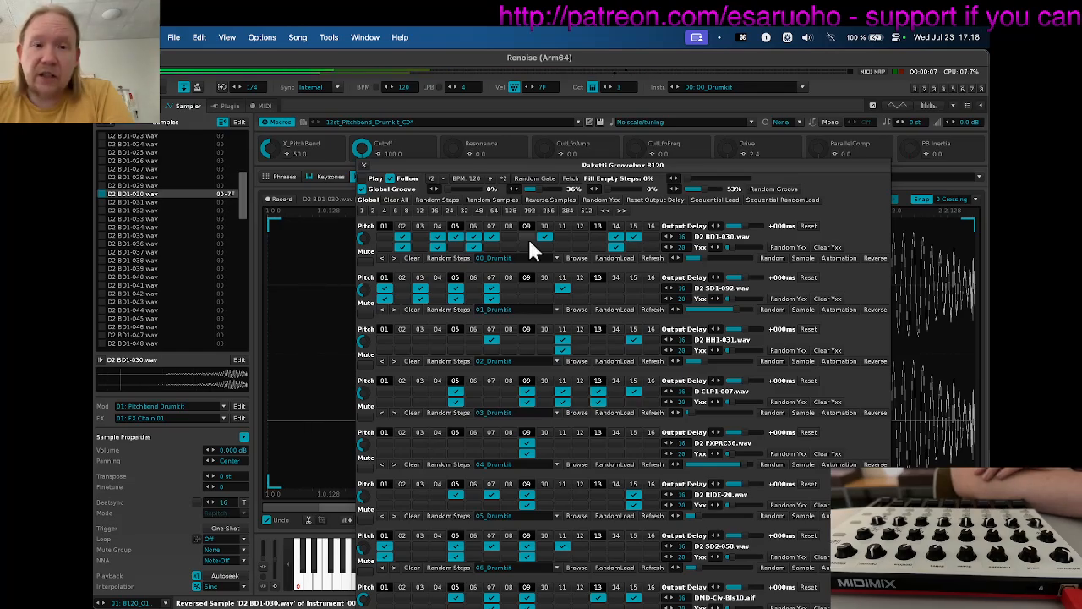
Close the Groovebox and select track 8120_08 in the pattern editor.
drag(483, 161, 422, 116)
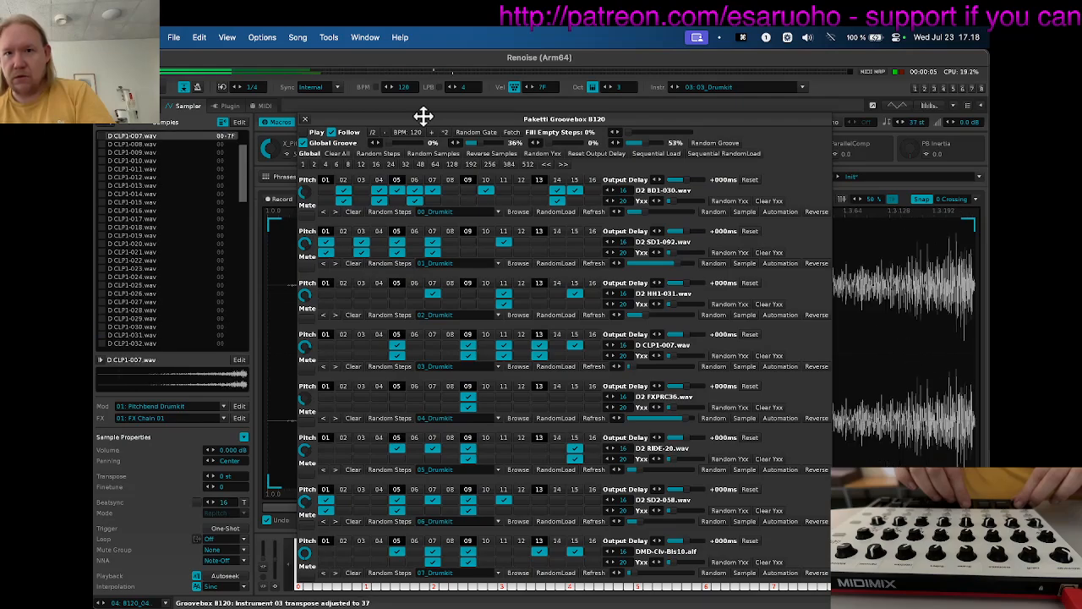
click(305, 119)
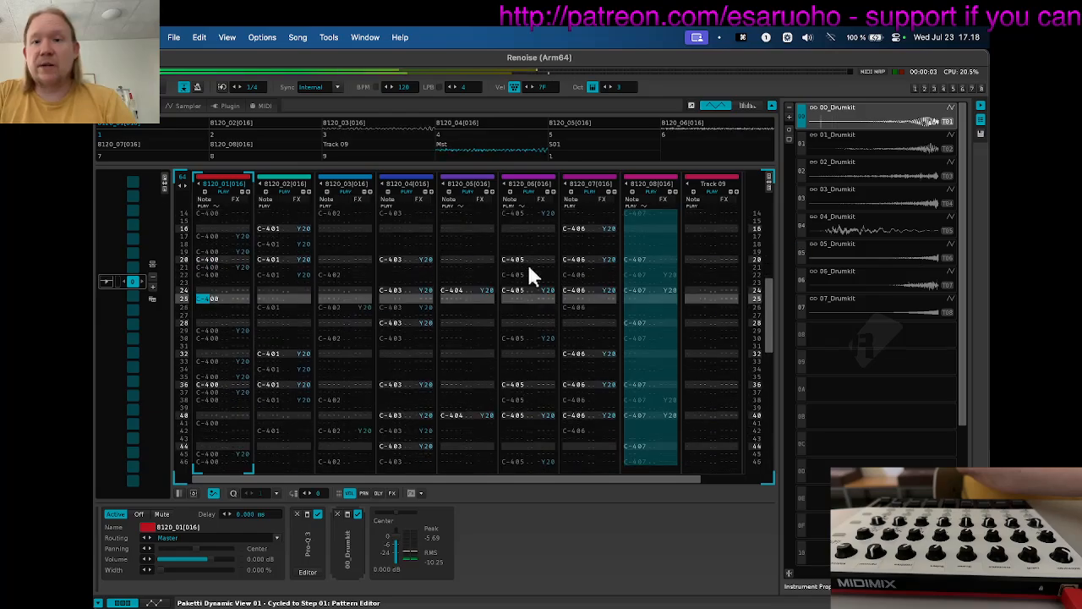
key(shift+Tab)
key(shift+Tab)
key(shift+Tab)
key(shift+Tab)
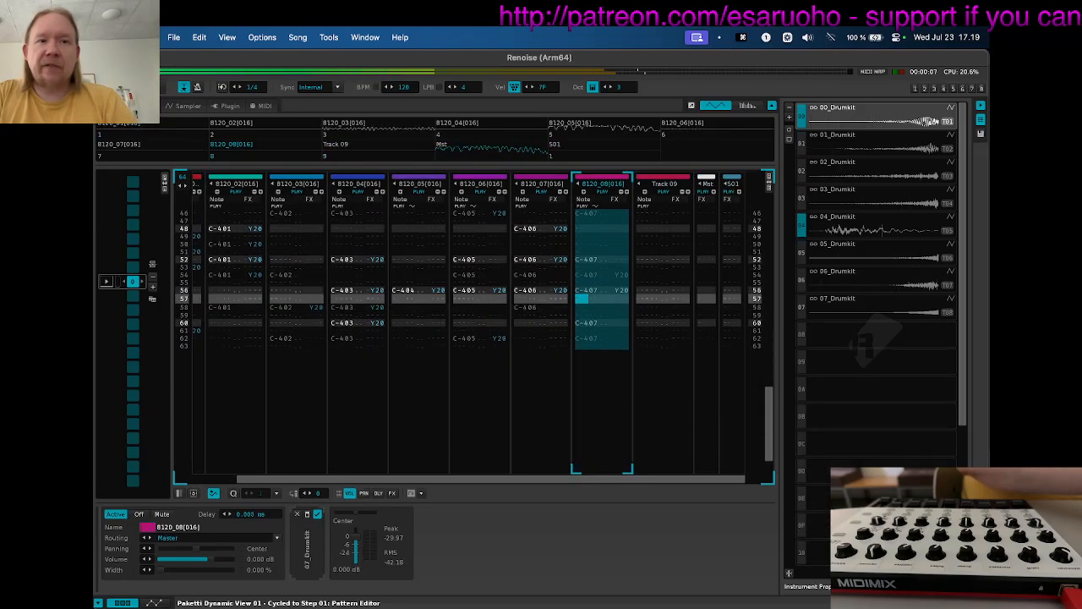
Look up the shortcut for the "ctrl-o" pattern-to-sample command in the keyboard preferences, and close the preferences.
key(super+comma)
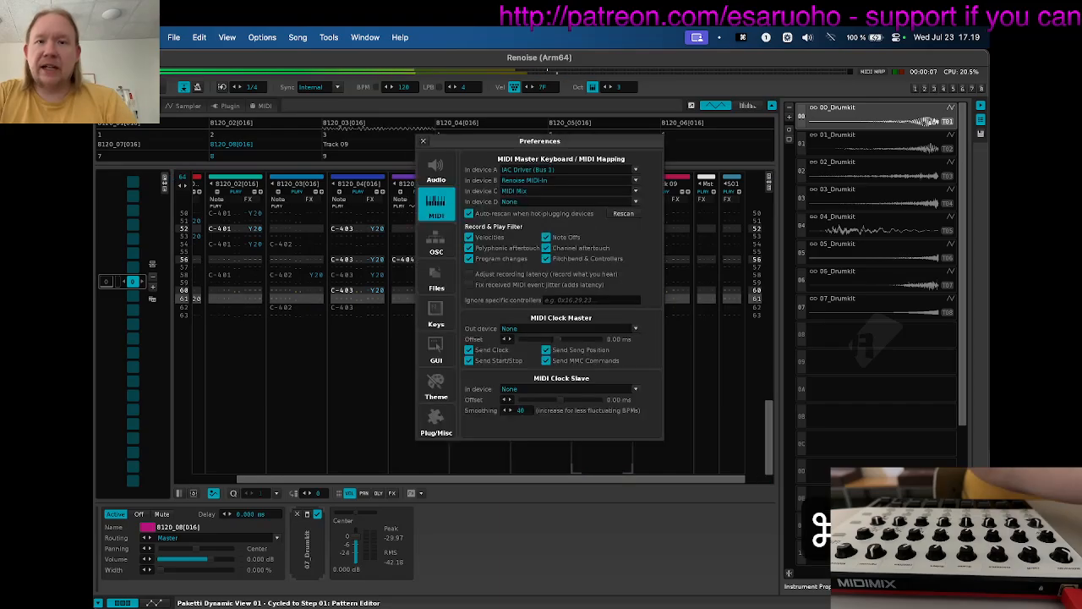
click(436, 313)
click(522, 173)
text(ctrl-o)
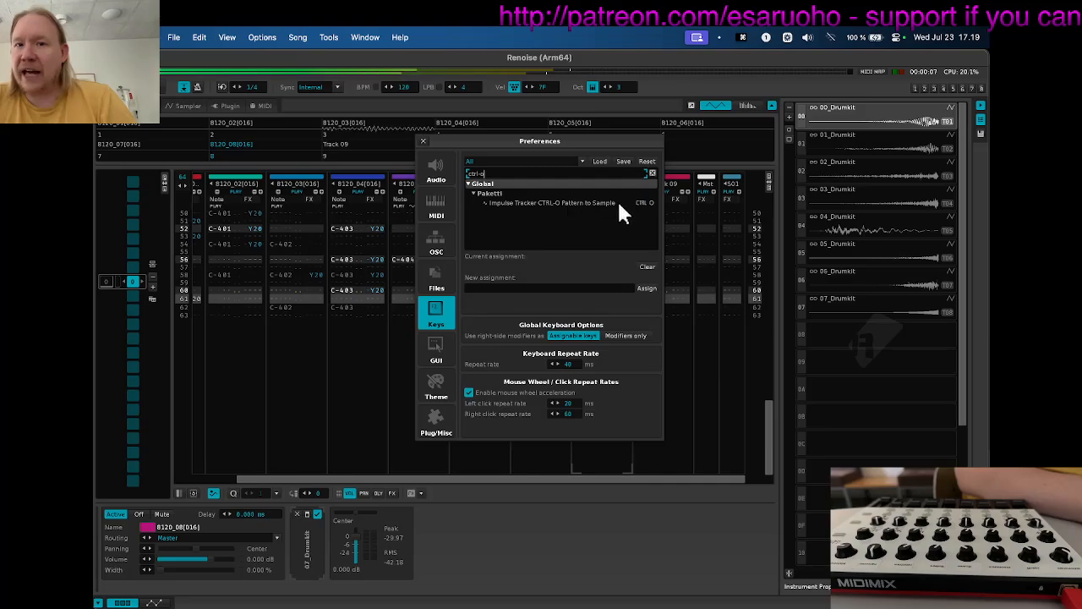
click(423, 140)
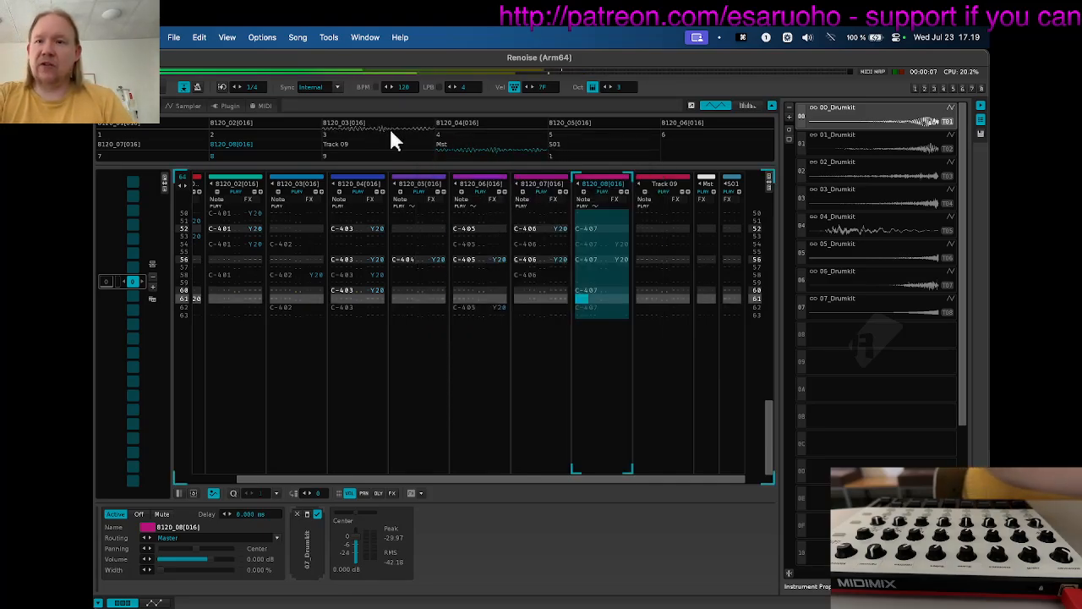
Select the empty instrument slot 0B and render the current pattern to a sample.
key(super+Down)
key(super+Down)
key(super+Down)
key(super+Down)
key(super+Down)
key(super+Down)
key(super+Down)
key(super+Down)
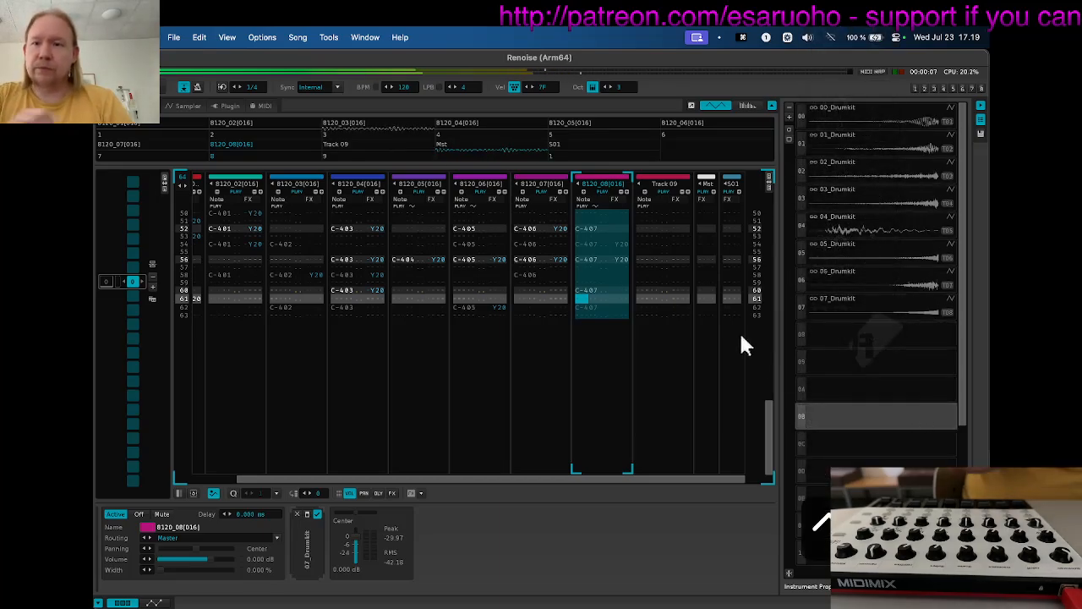
key(Up)
key(Up)
key(Up)
key(Up)
key(Up)
key(Up)
key(Up)
key(Up)
key(Up)
key(Up)
key(Up)
key(Up)
key(Up)
key(Up)
key(Up)
key(Up)
key(Up)
key(Up)
key(Up)
key(Up)
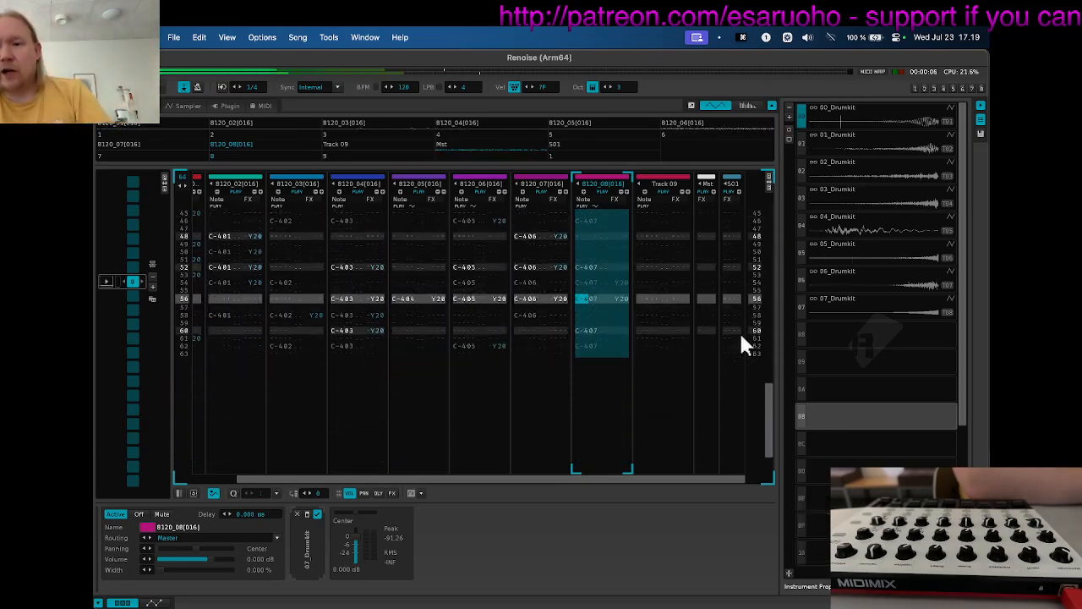
Normalize the rendered pattern in the sample editor and select Track 09 for playing it.
key(F3)
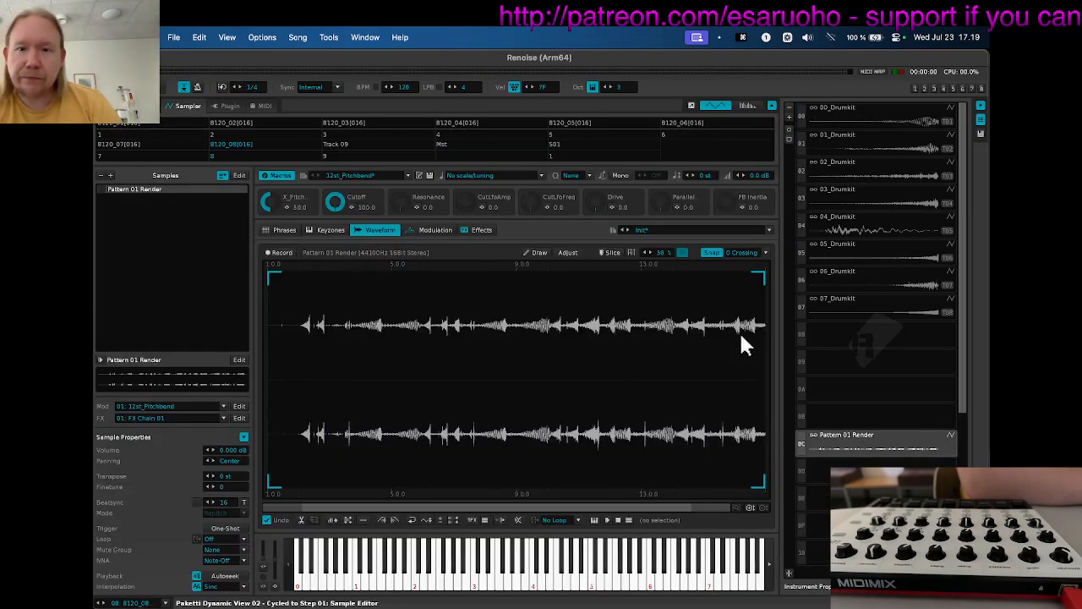
key(super+n)
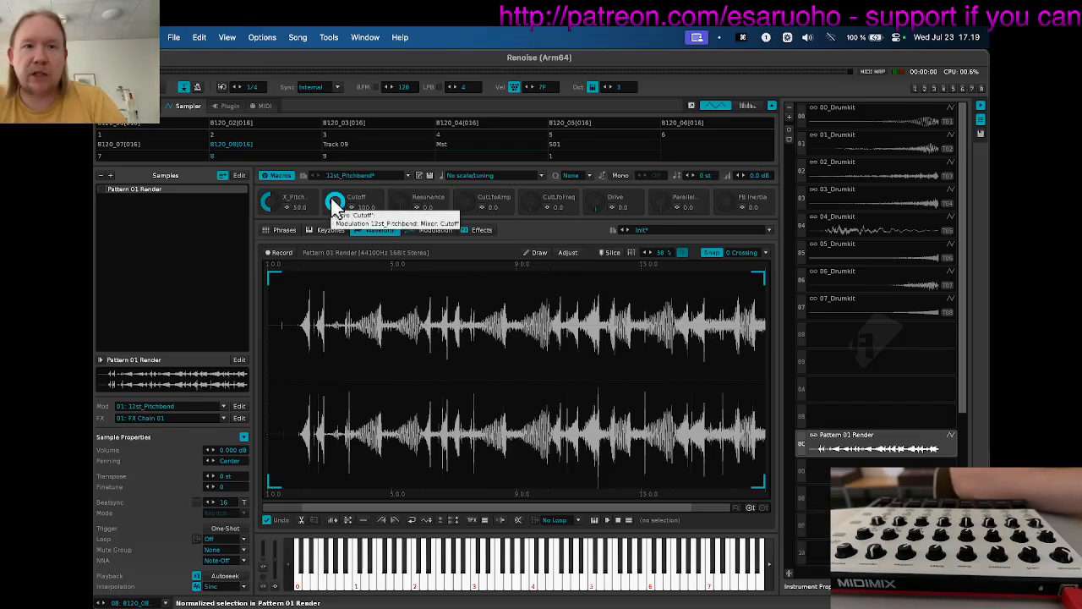
click(351, 143)
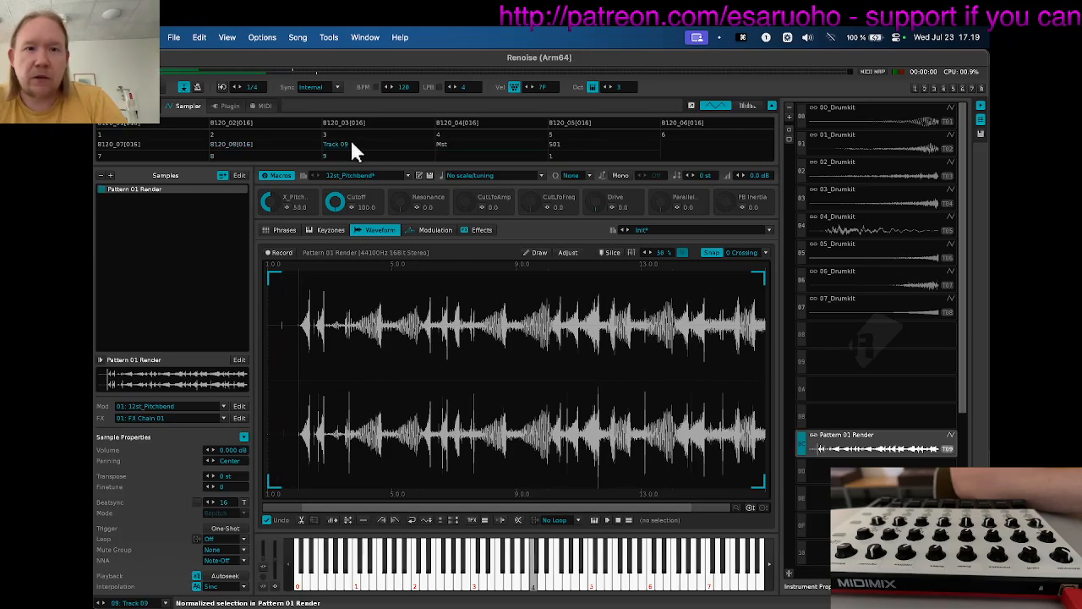
Lower the X_PitchBend and Cutoff macros, and set Drive to 75.2, ParallelComp to 62.4 and PB Inertia to 95.2.
drag(267, 200, 267, 220)
drag(596, 196, 596, 152)
mouse_move(336, 201)
mouse_down()
mouse_move(336, 220)
mouse_move(336, 199)
mouse_up()
drag(661, 210, 661, 191)
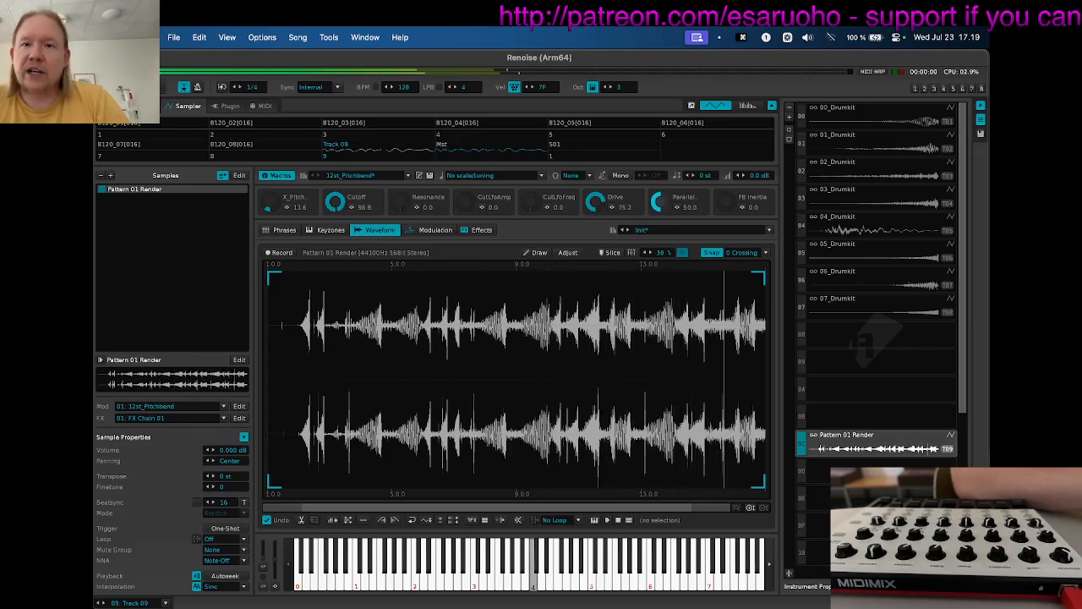
drag(733, 203, 733, 184)
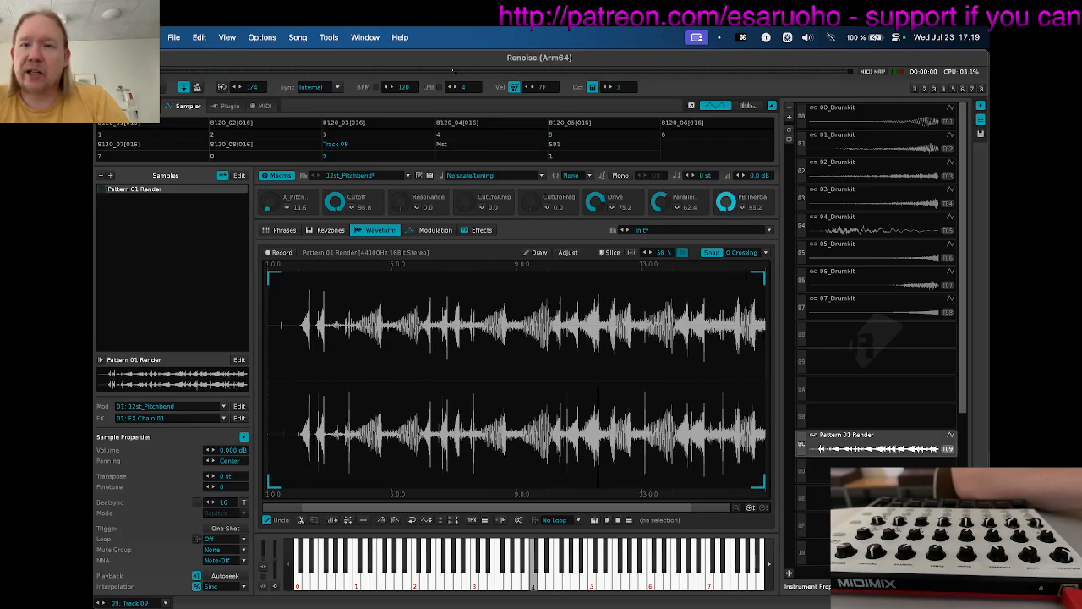
Enable a forward loop on the rendered sample and set the X_PitchBend macro to 63.6.
key(super+l)
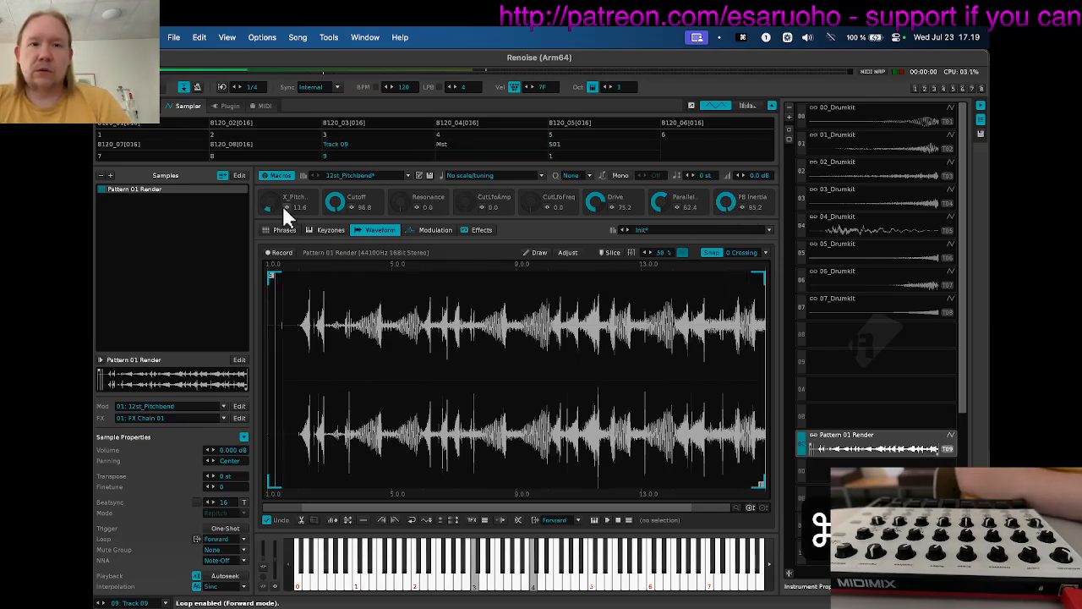
mouse_move(271, 195)
mouse_down()
mouse_move(271, 164)
mouse_move(264, 200)
mouse_up()
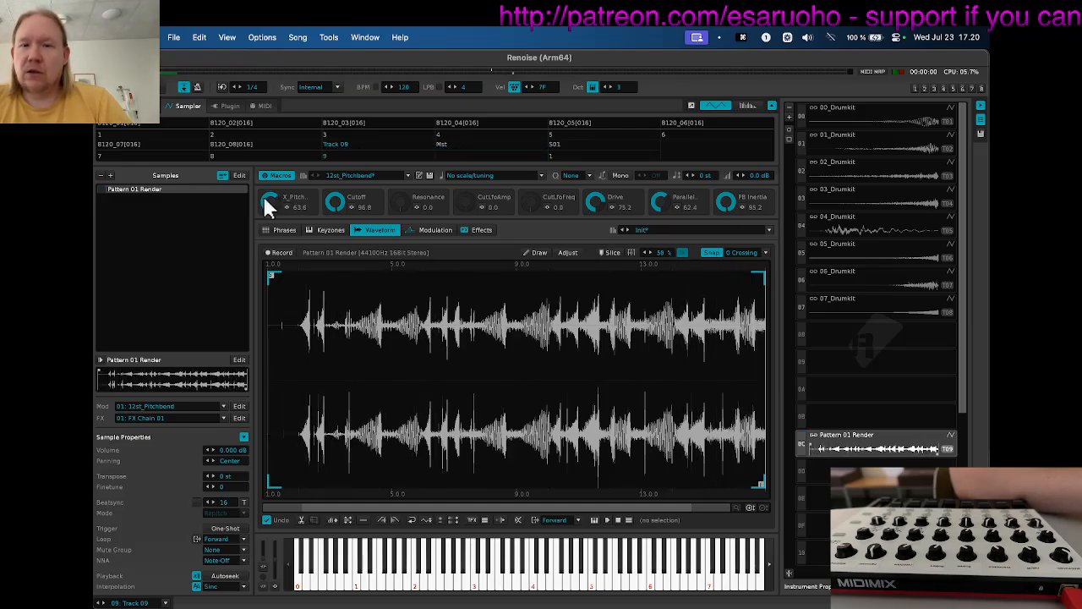
Return to the pattern editor and open Paketti's Load Devices dialog for Track 09.
key(F2)
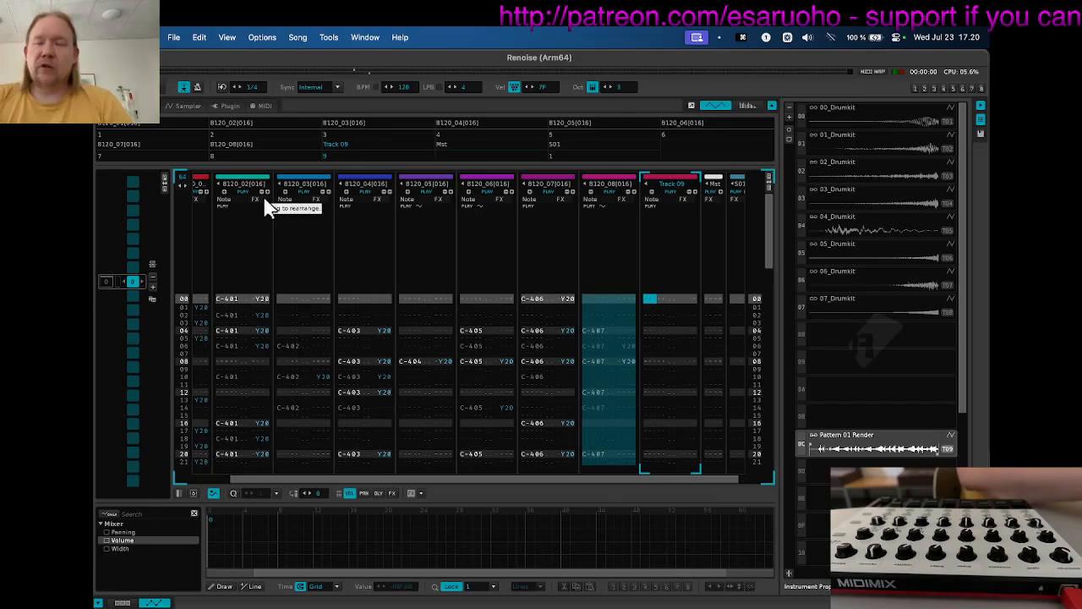
click(341, 40)
mouse_move(394, 224)
mouse_move(583, 229)
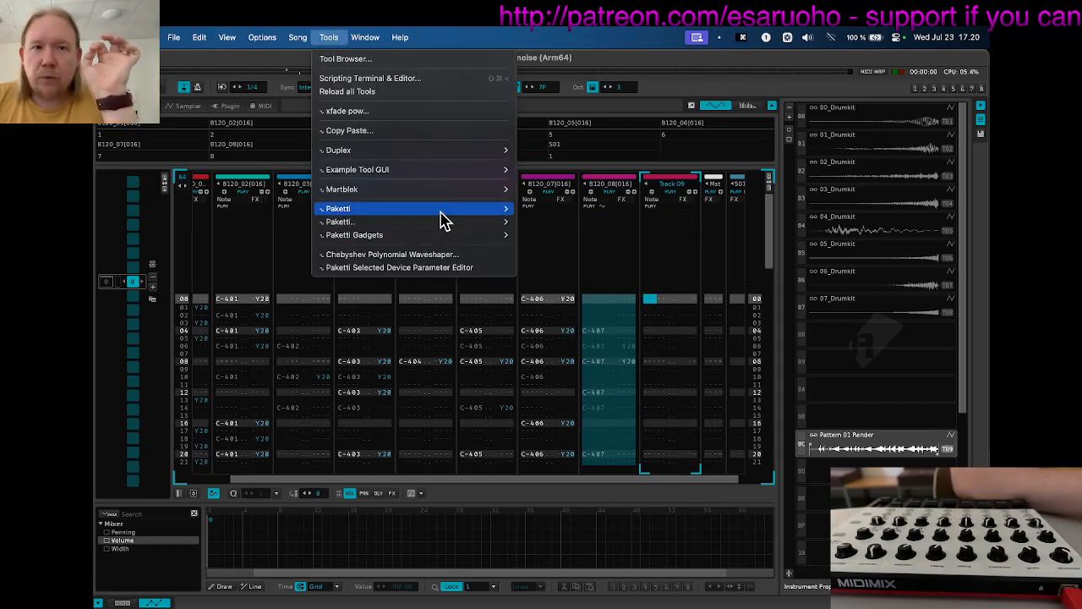
mouse_move(440, 210)
mouse_move(609, 300)
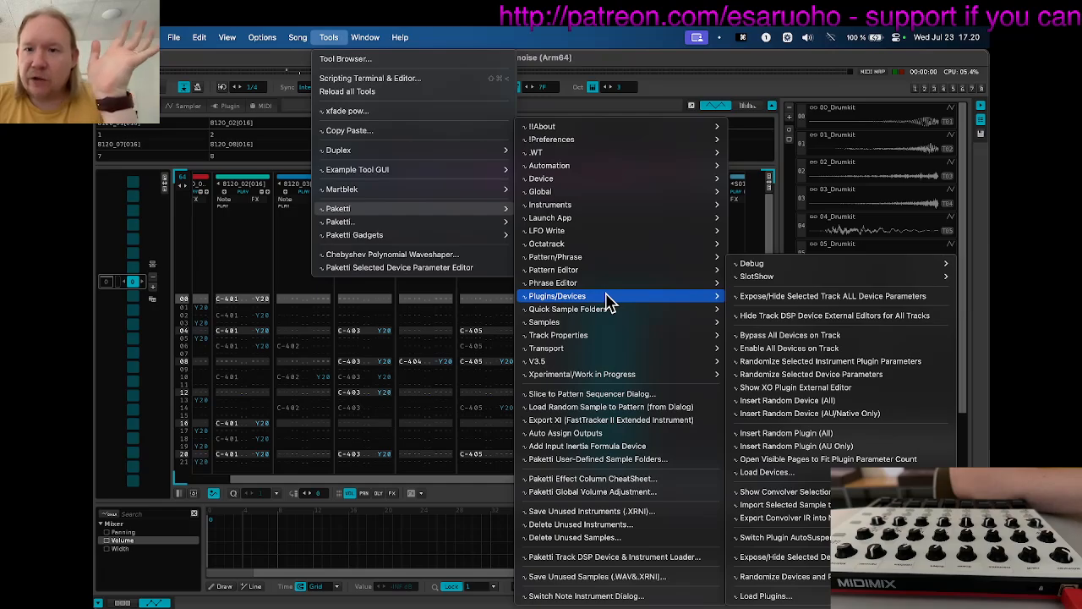
click(795, 472)
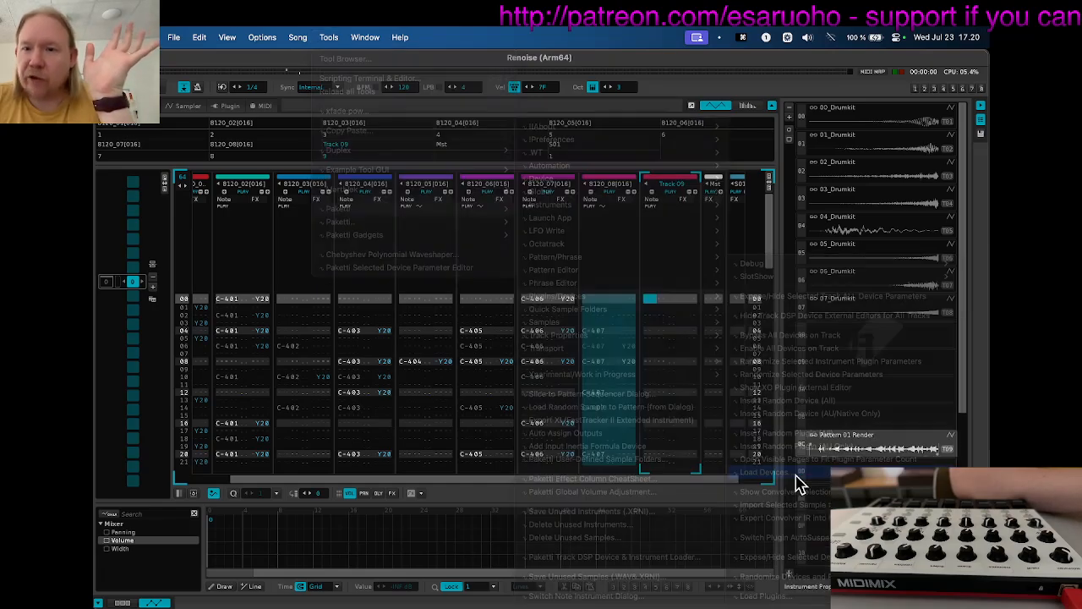
Register the AudioUnit ValhallaFreqEcho as a loadable device for keyboard shortcuts and MIDI mappings.
drag(547, 224, 581, 76)
click(311, 87)
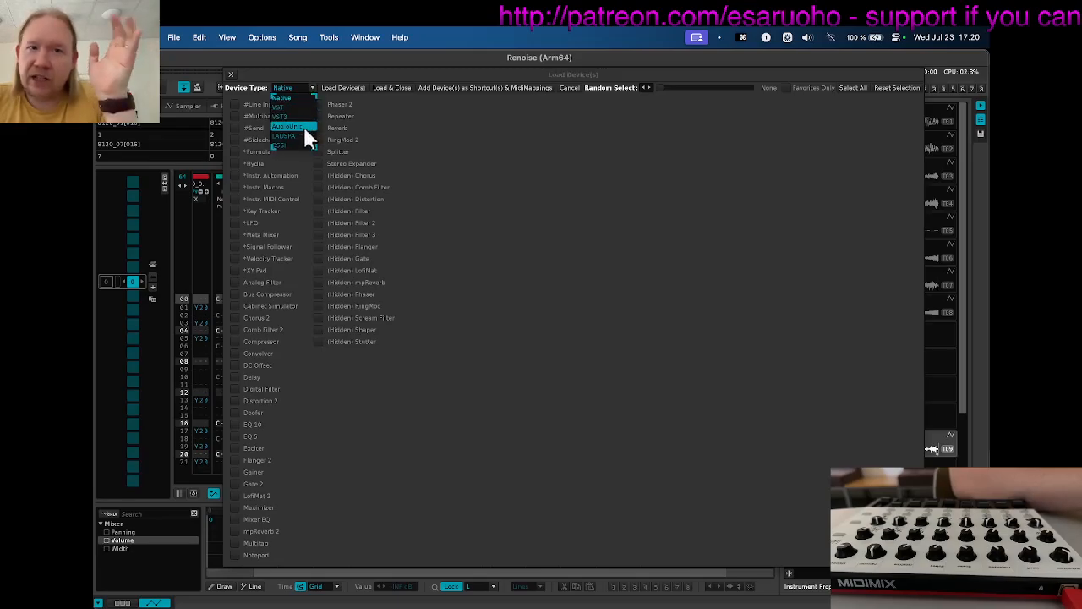
click(297, 125)
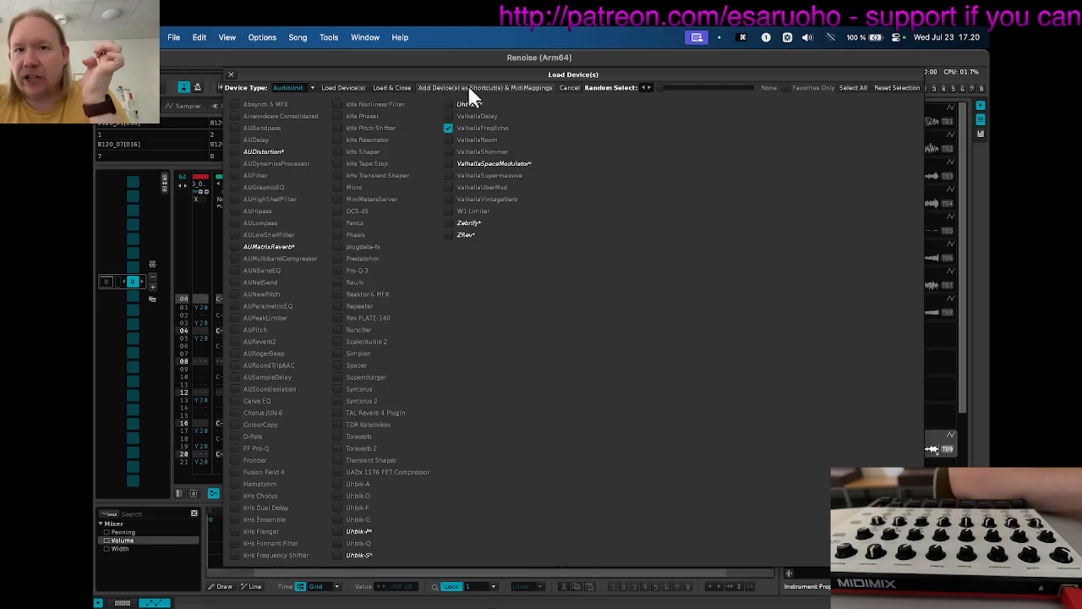
click(517, 91)
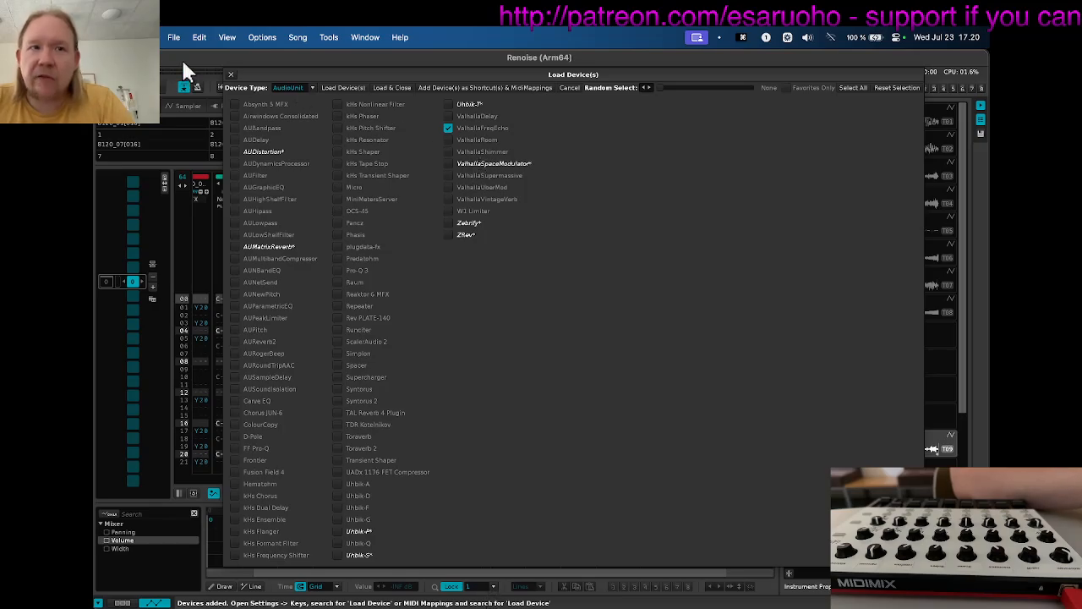
Assign Shift + F to the Paketti command Load Device (AudioUnit) ValhallaFreqEcho and close the Preferences and Load Device(s) dialogs.
key(super+comma)
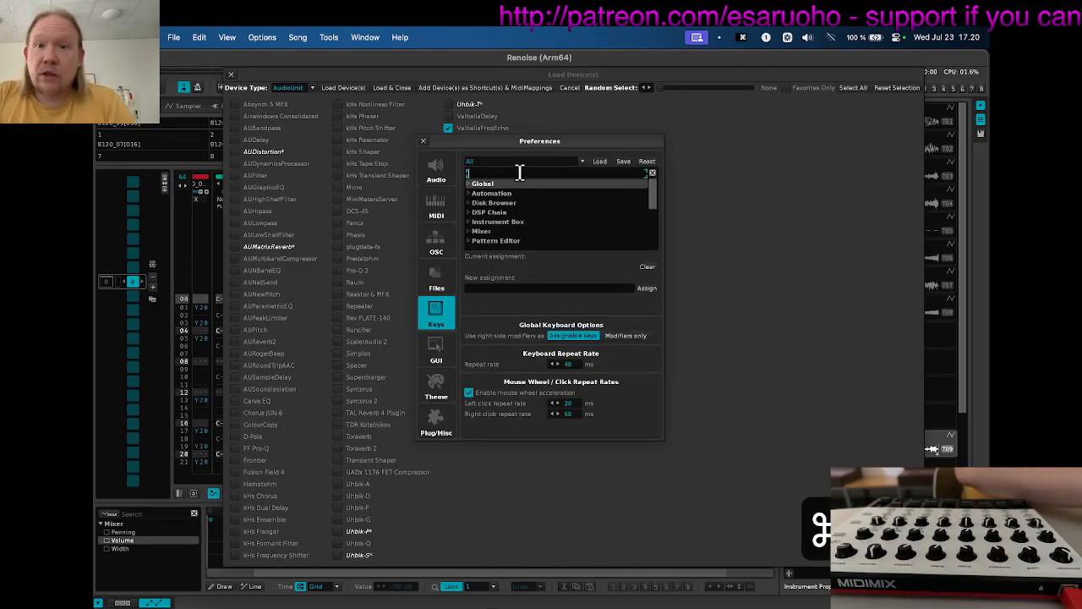
text(freqecho)
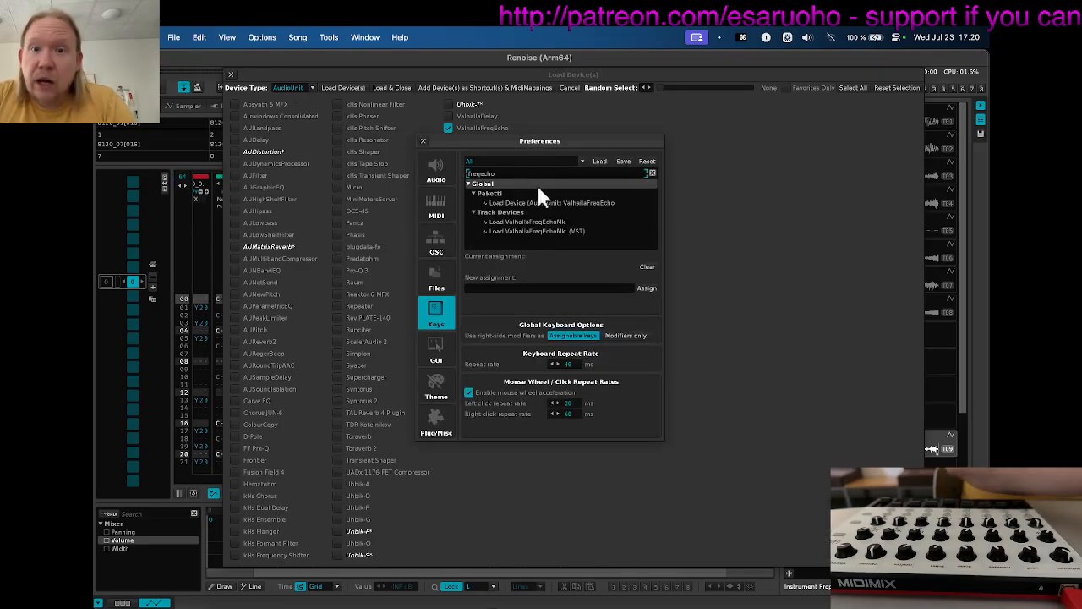
click(572, 203)
click(528, 288)
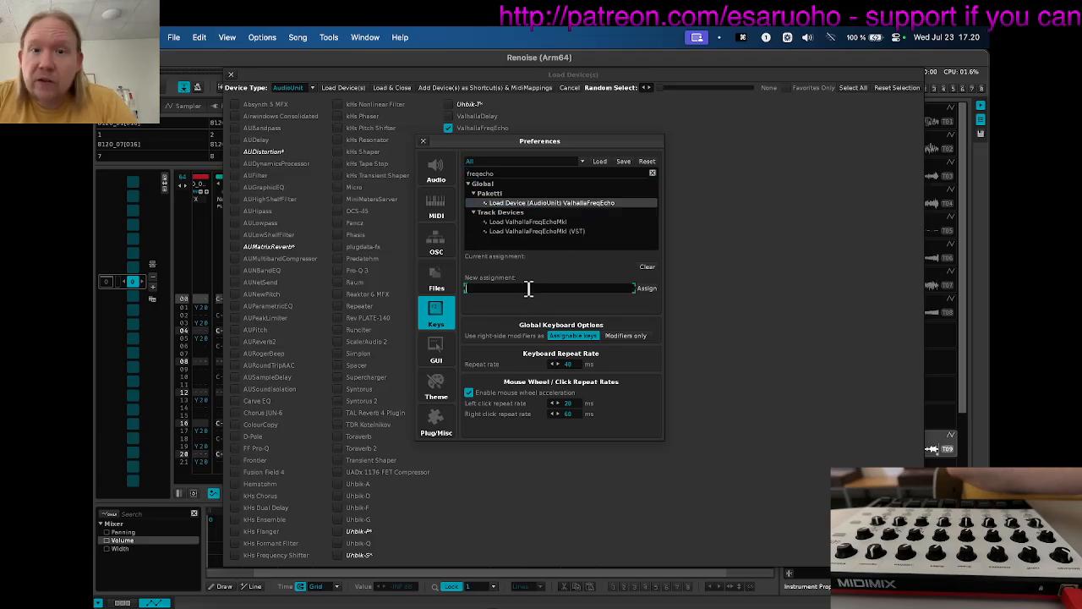
key(shift+f)
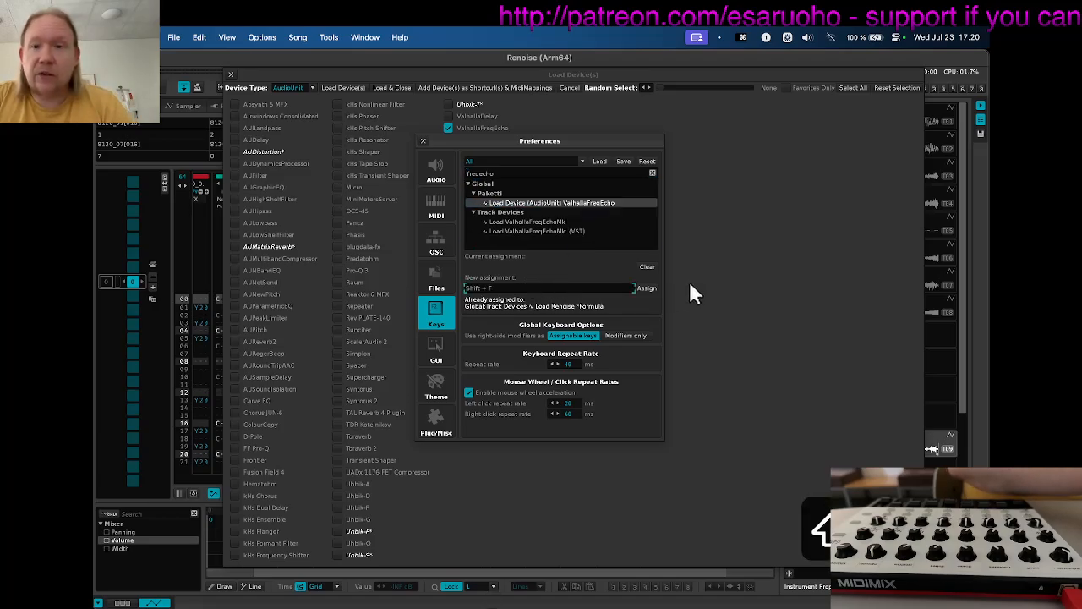
click(646, 289)
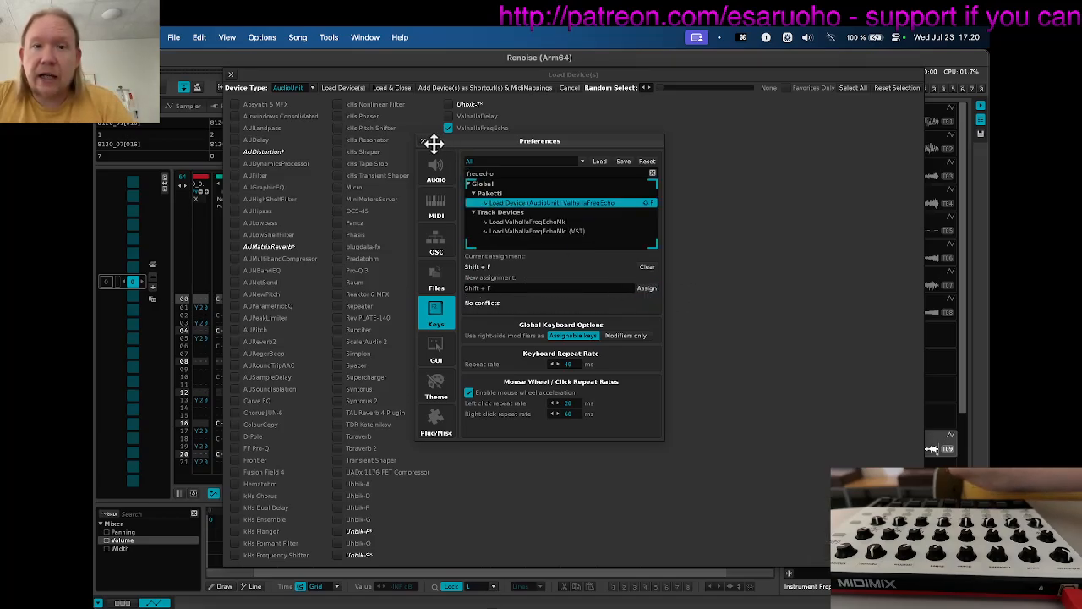
click(423, 139)
click(233, 73)
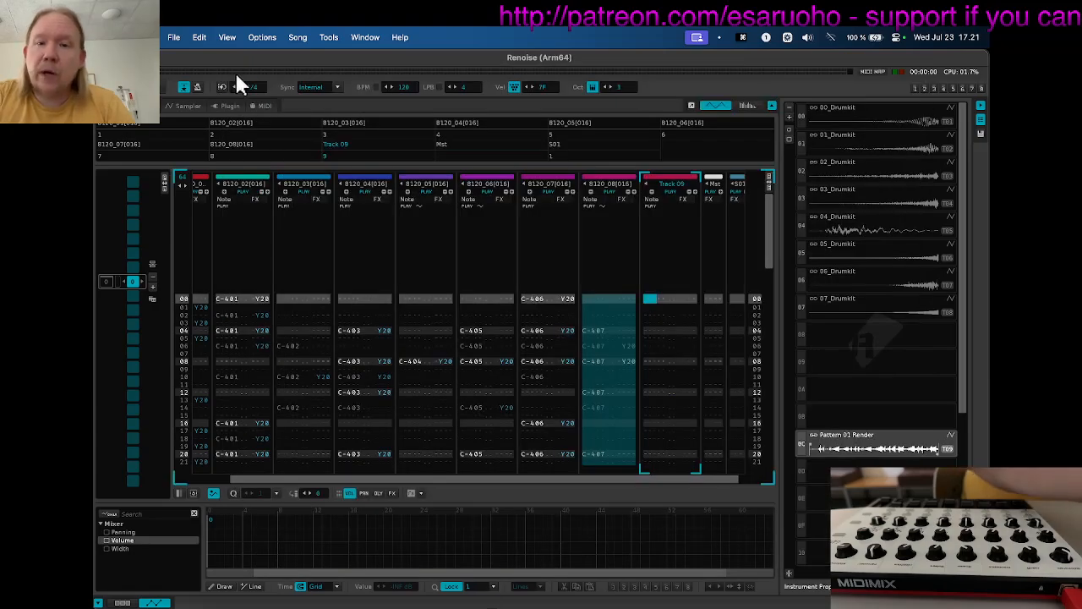
Load ValhallaFreqEcho onto Track 09 in the mixer with its assigned shortcut and close the plugin editor.
key(F4)
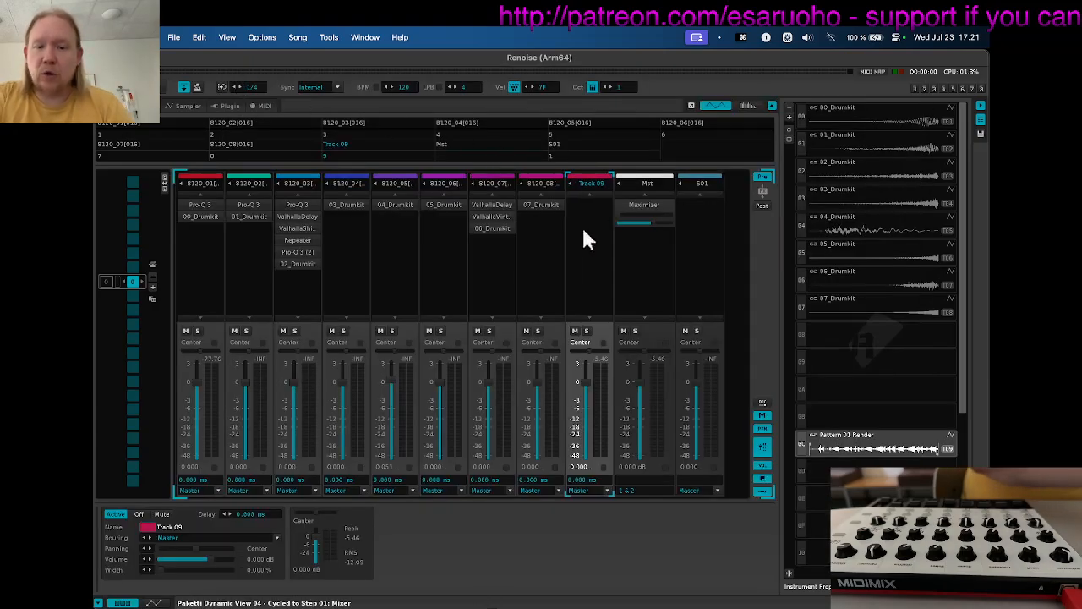
key(shift+f)
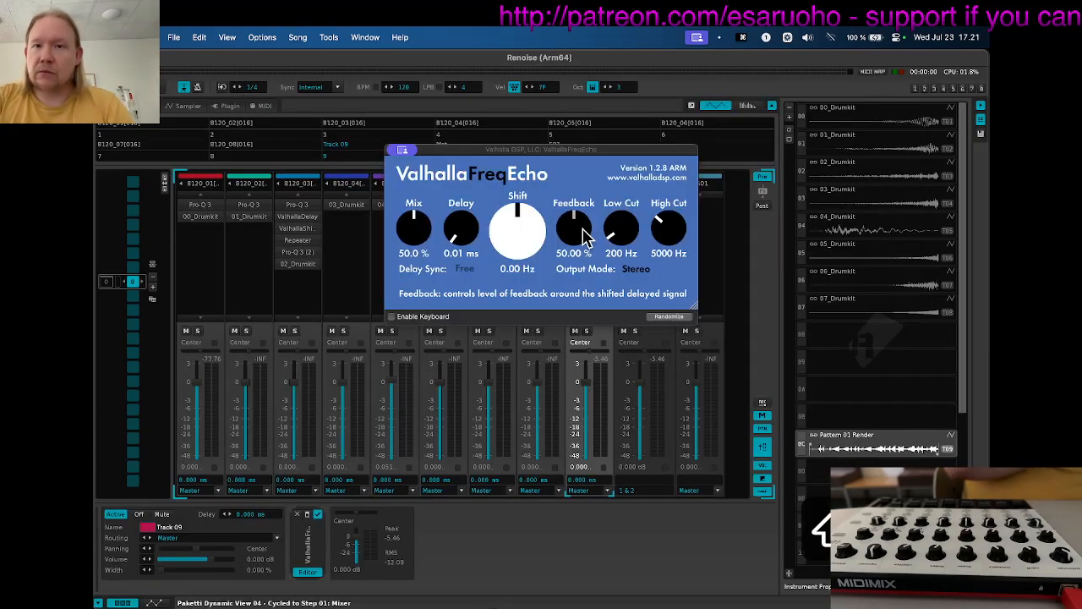
key(shift+f)
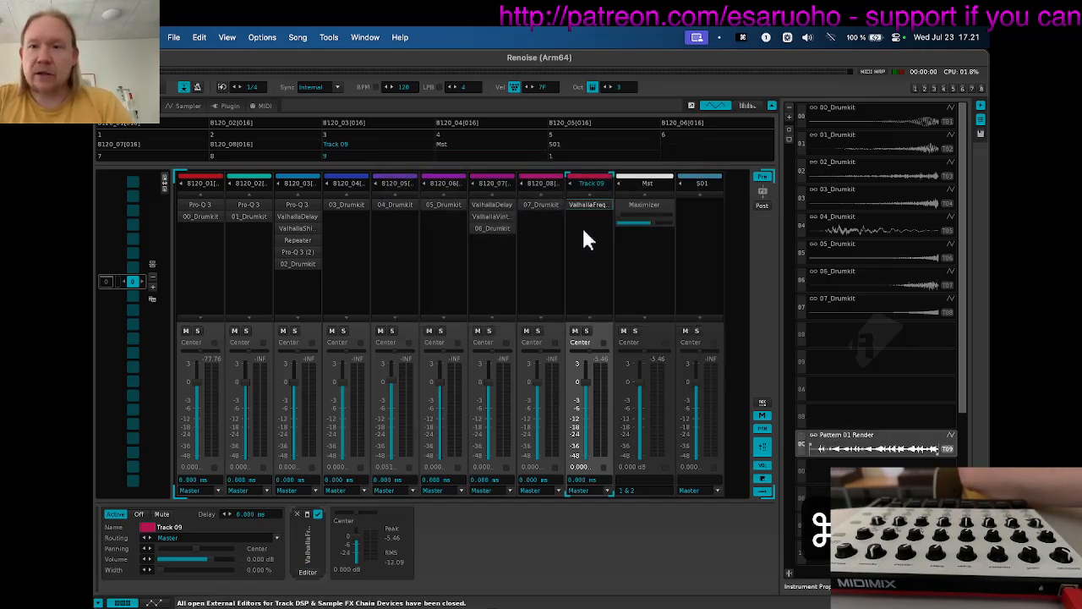
Load ValhallaFreqEcho into FX Chain 01 of the Pattern 01 Render instrument and close the plugin editor.
key(F2)
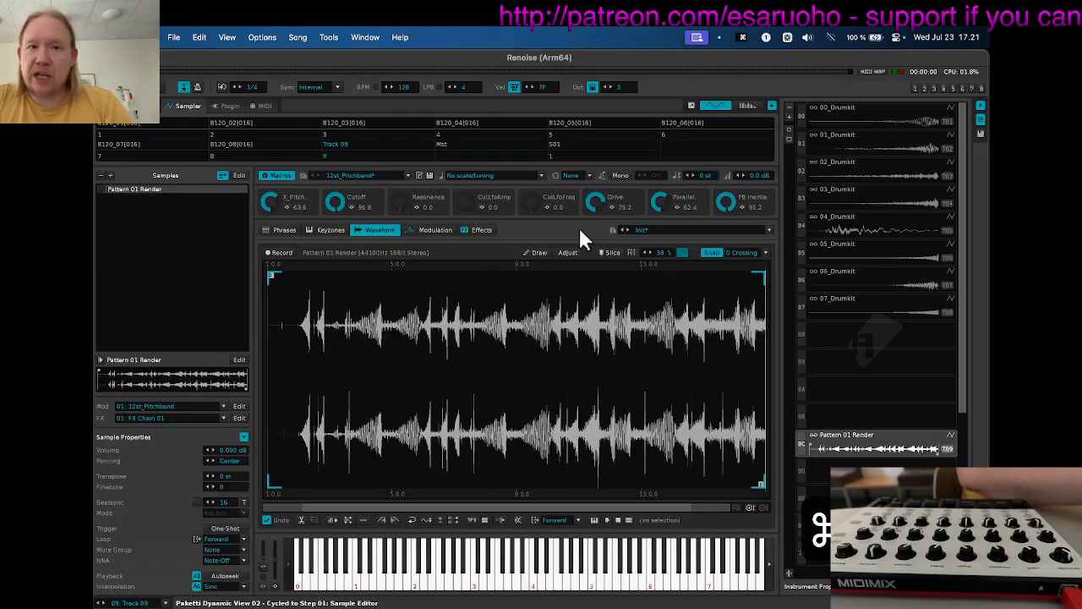
click(481, 230)
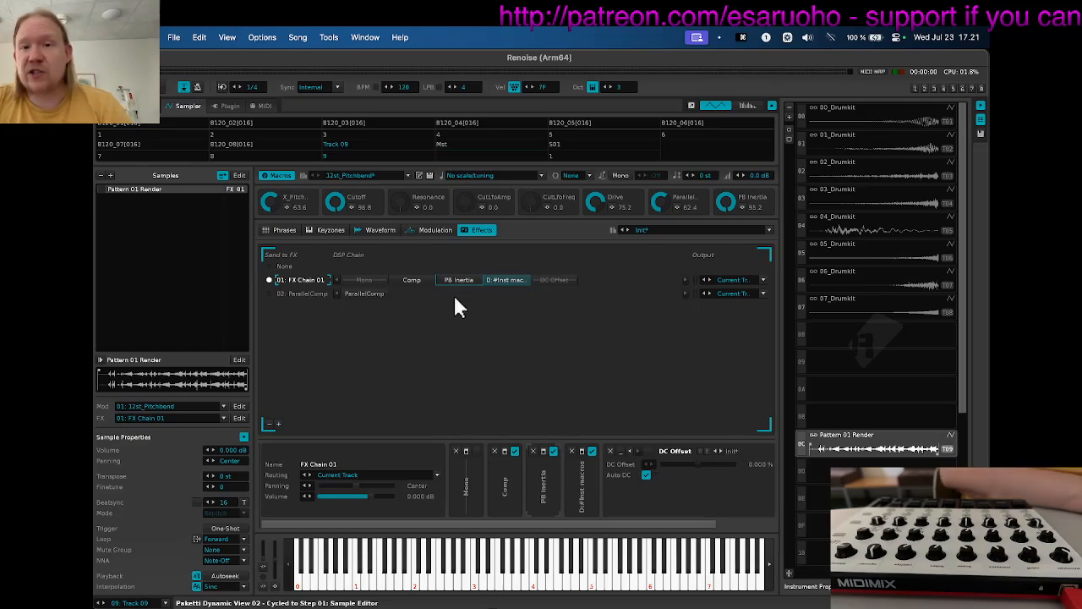
key(shift+f)
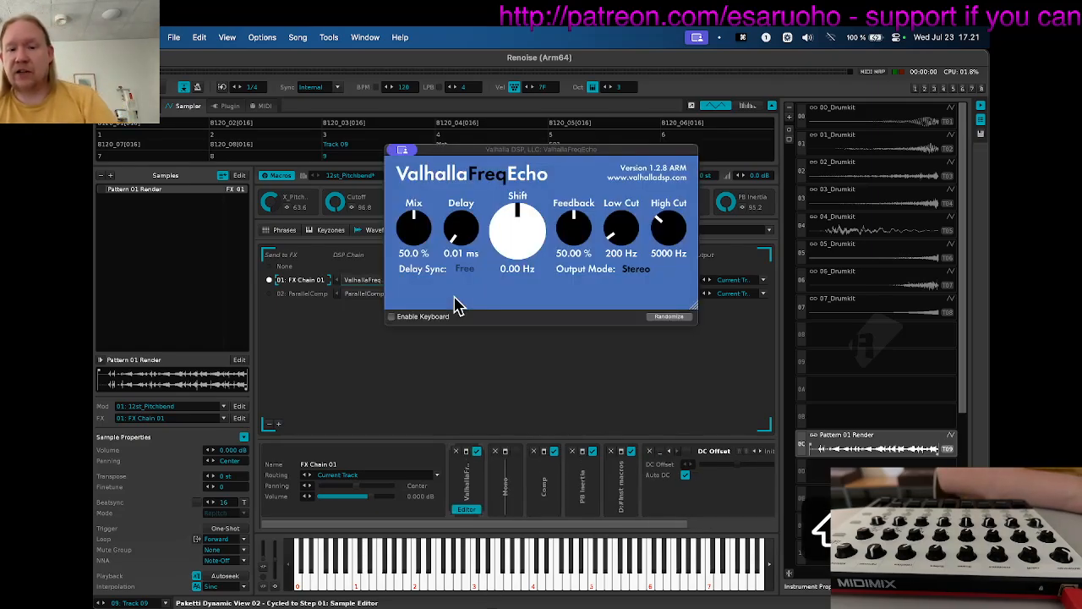
key(super+f)
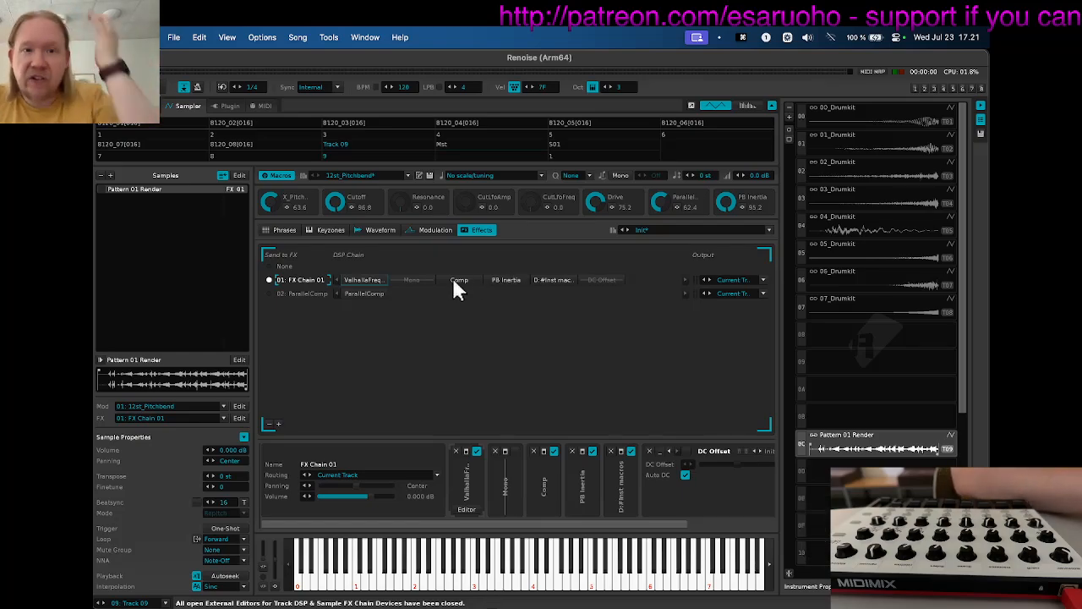
Try ValhallaFreqEcho with 81.40 % Feedback and a Shift of -2.85 Hz, and remove it from FX Chain 01.
double_click(347, 277)
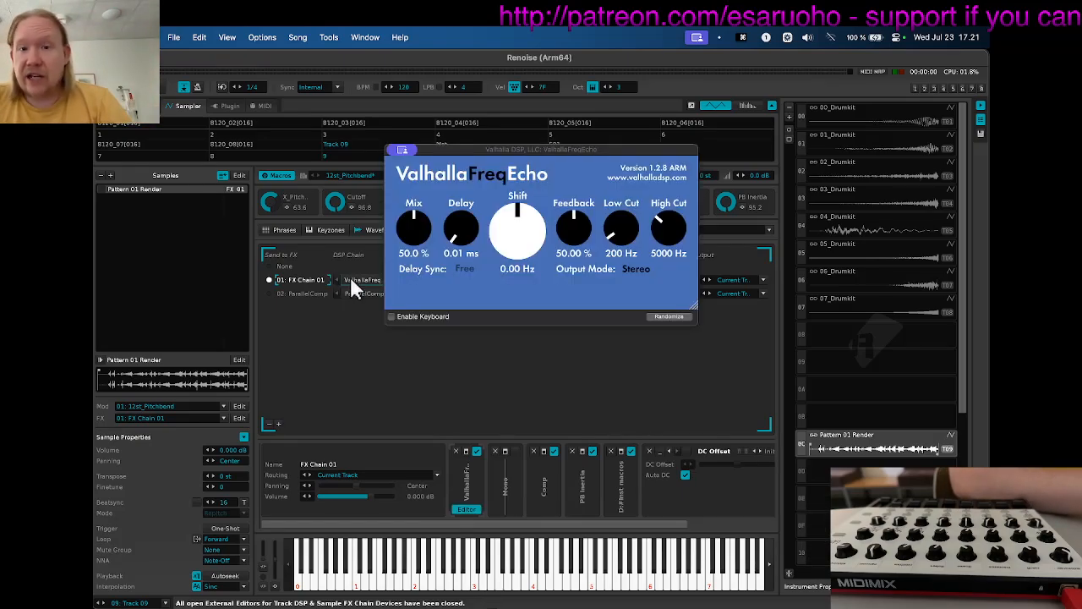
drag(518, 233, 563, 191)
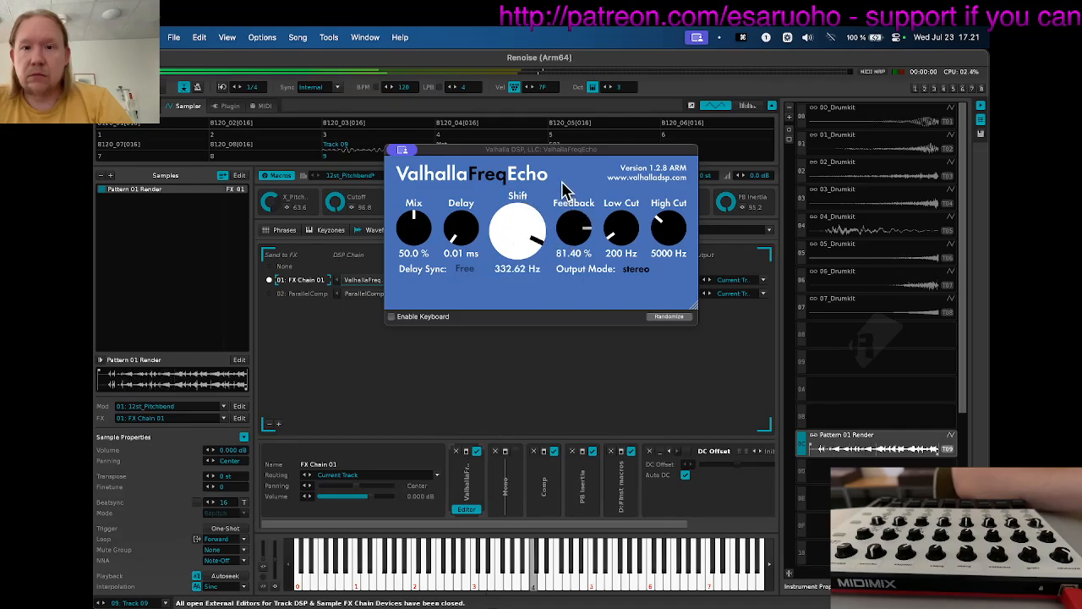
drag(510, 224, 511, 307)
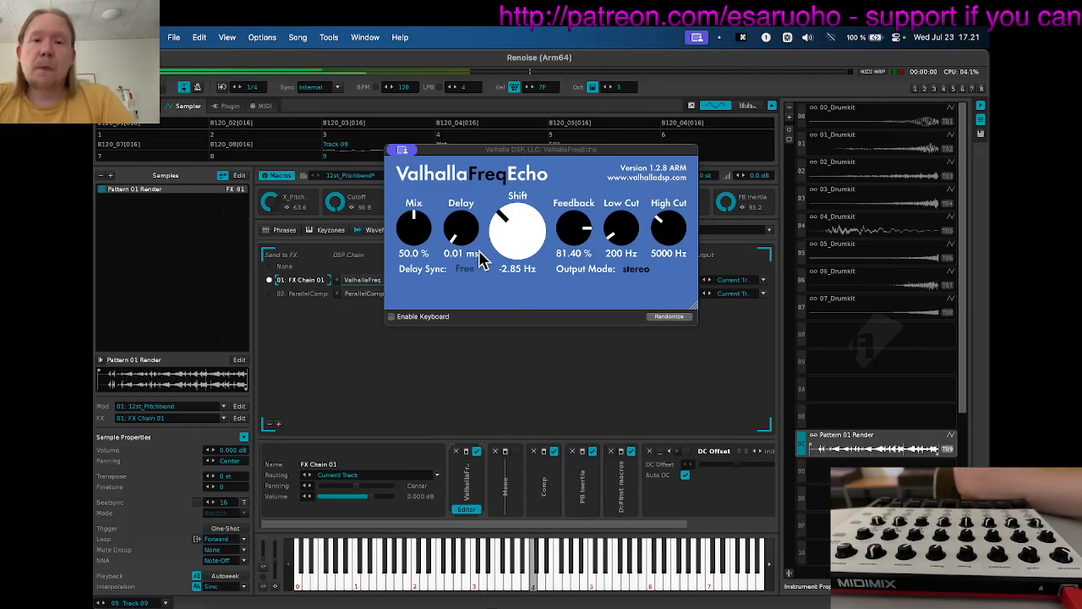
key(super+w)
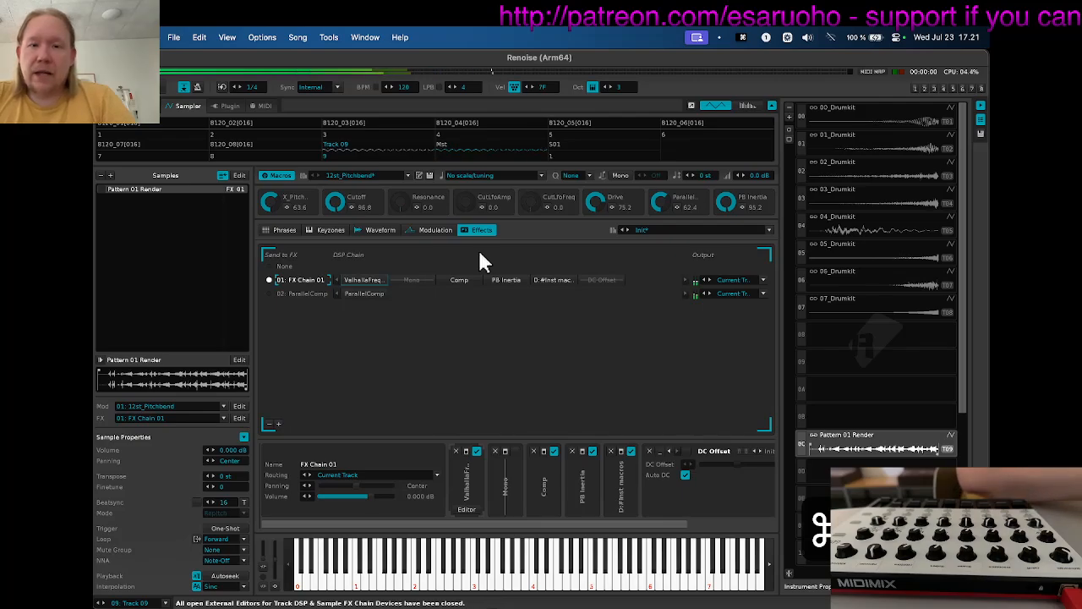
click(454, 450)
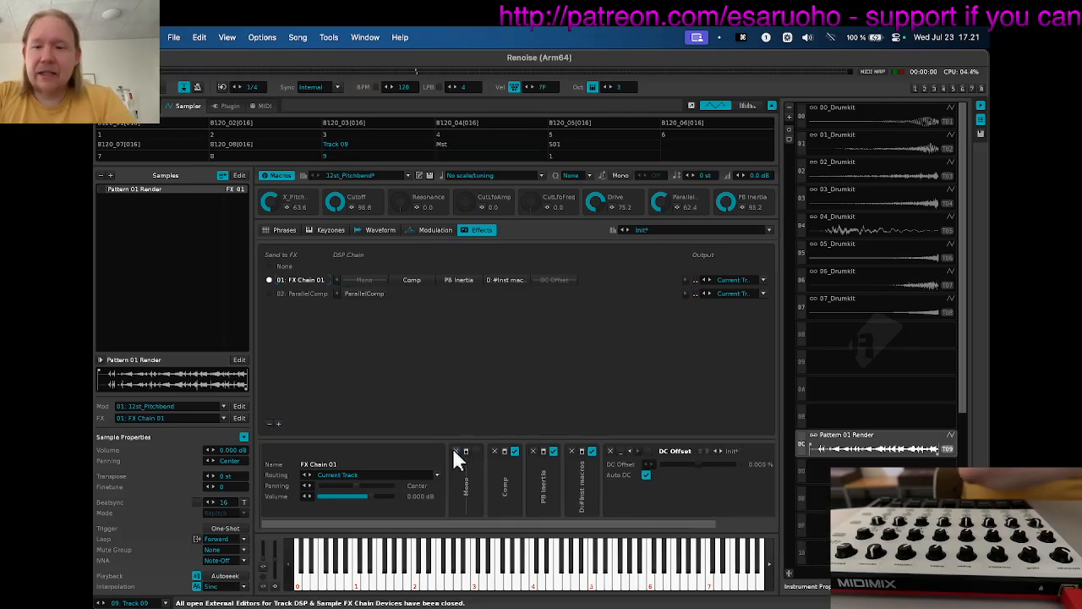
Map Load Device (AudioUnit) ValhallaFreqEcho to MIDI channel 1, note D-2, and trigger it to load another instance on Track 09.
key(F4)
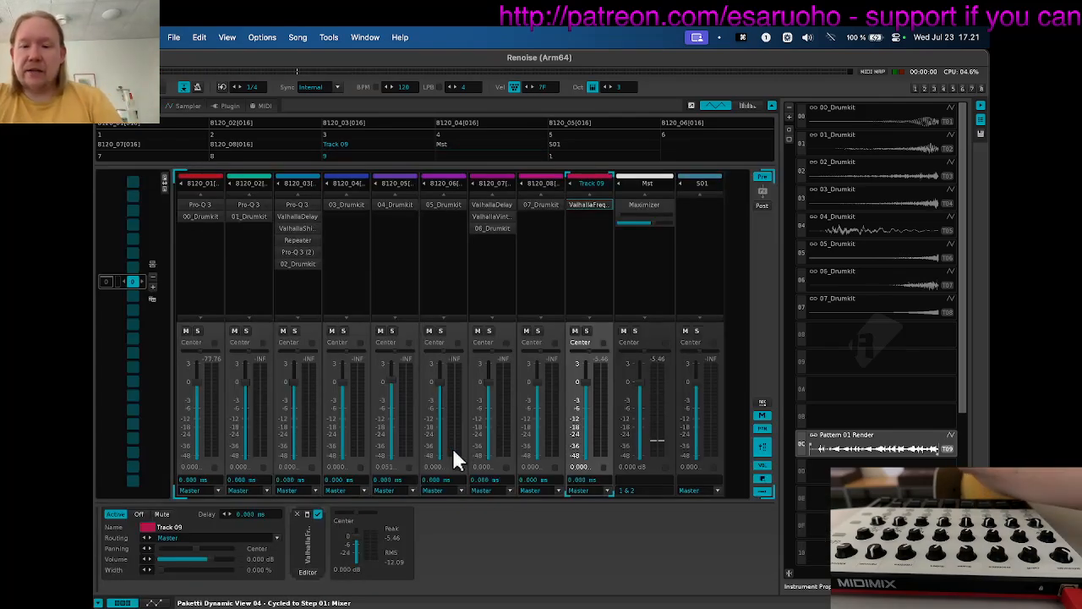
key(super+m)
click(534, 296)
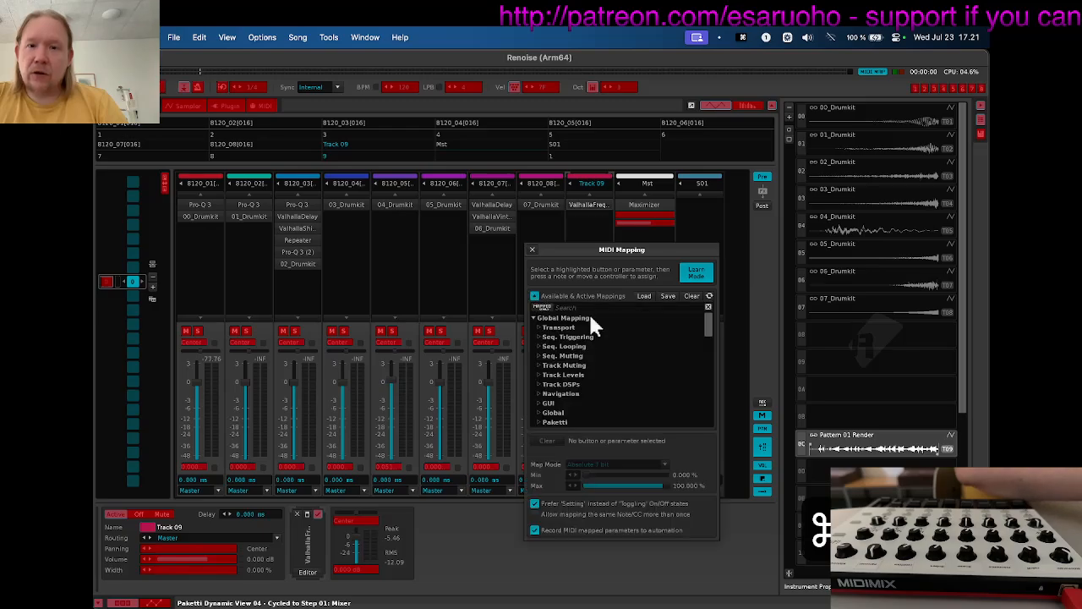
text(freq)
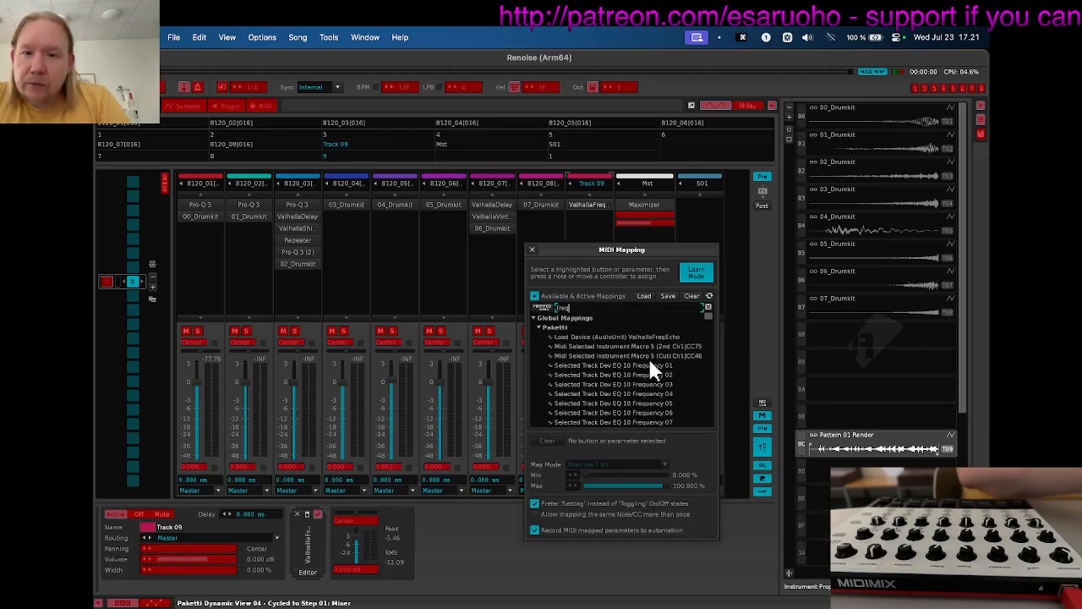
text(echo)
click(646, 336)
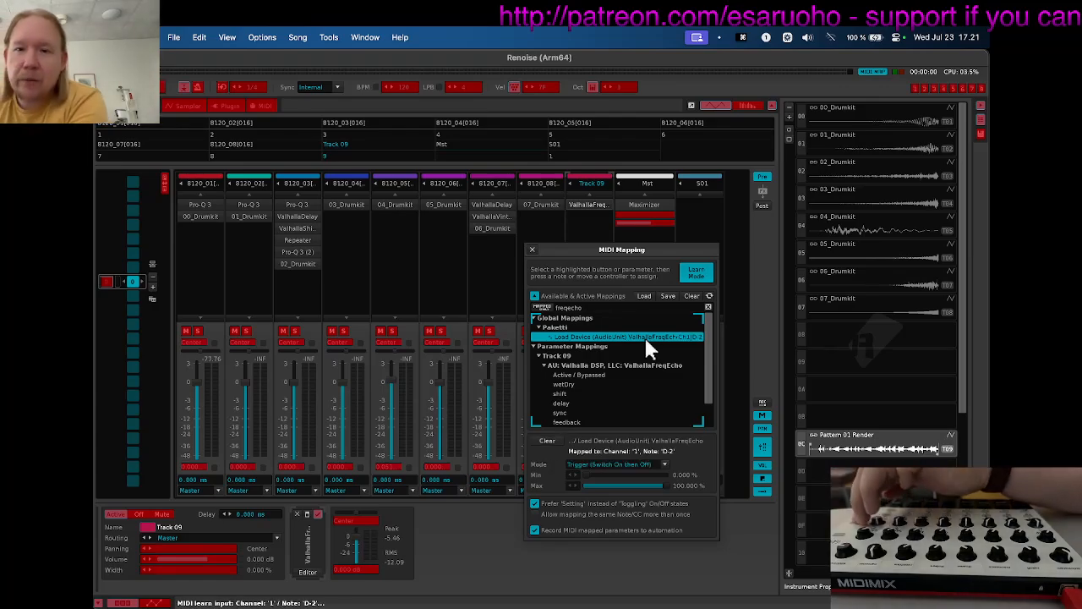
click(696, 273)
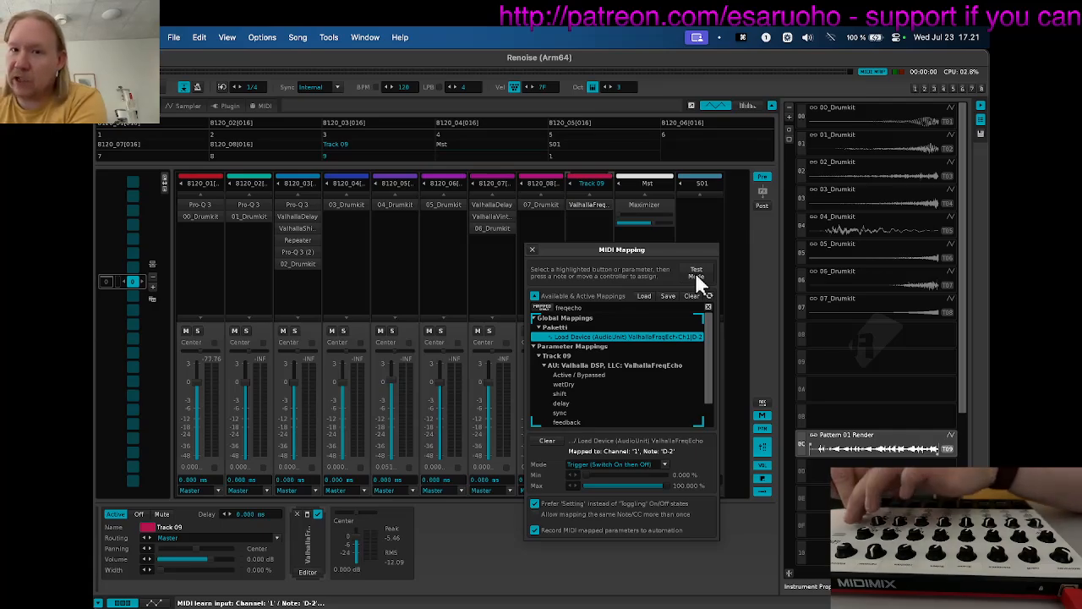
click(532, 250)
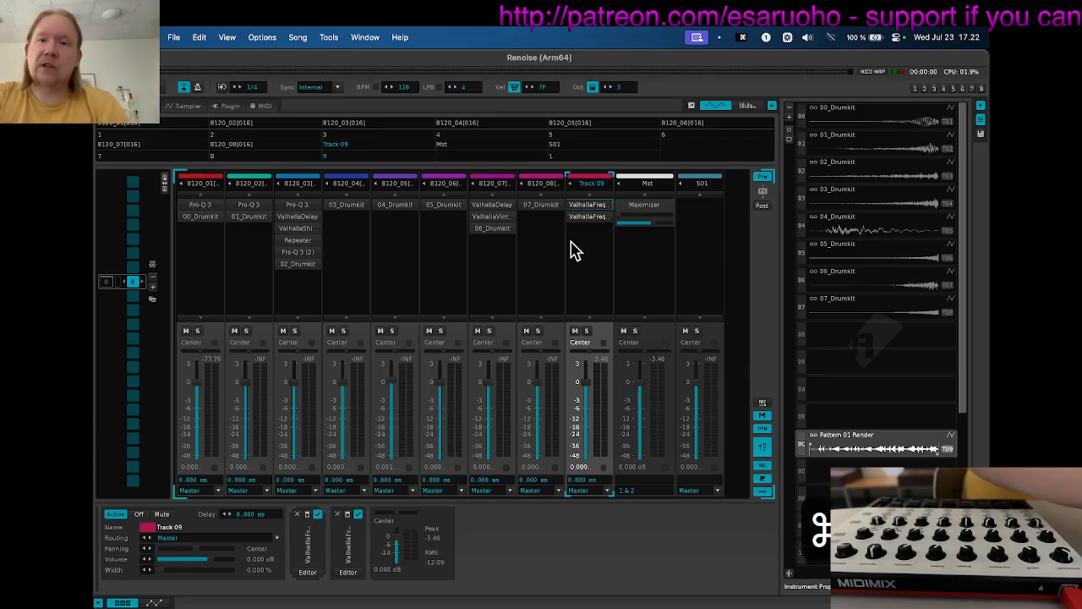
Look up the preset++ key bindings, and try the Hipass (Preset++) device on Track 09 before deleting it.
key(super+comma)
click(557, 173)
text(preset++)
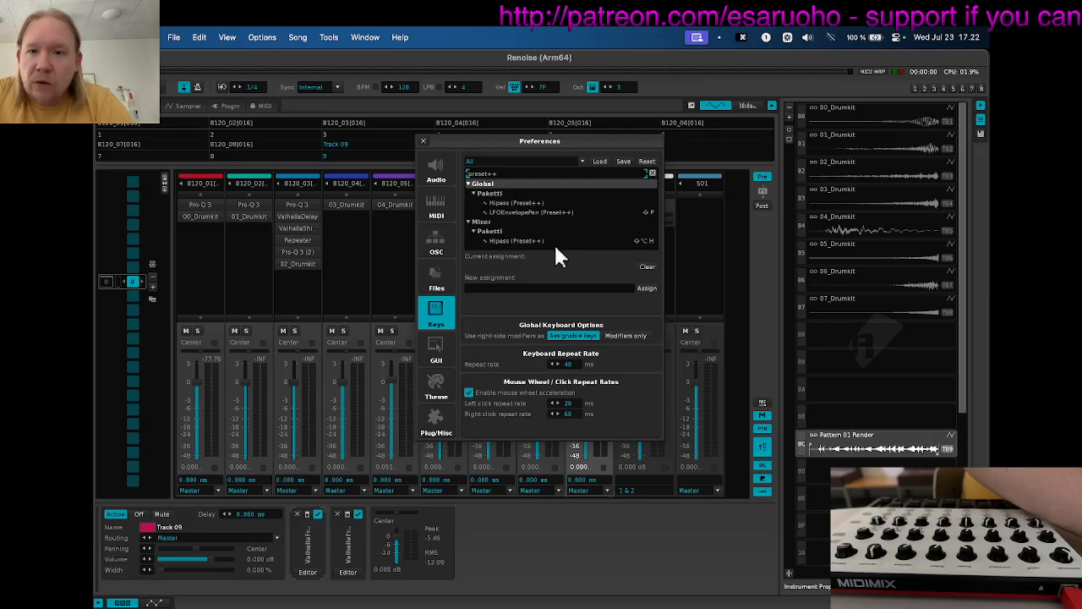
click(423, 140)
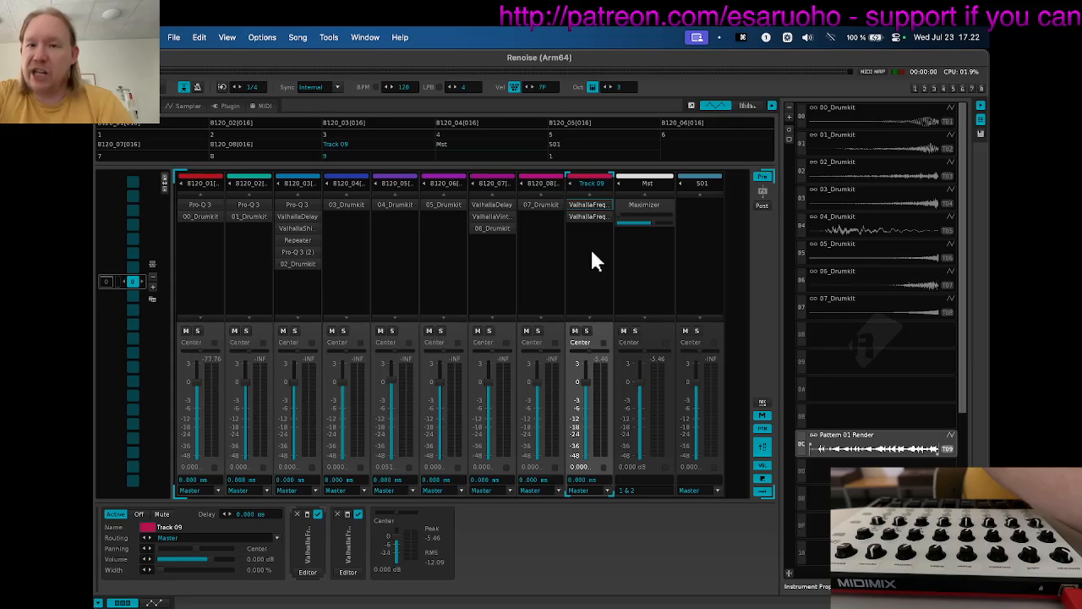
key(alt+h)
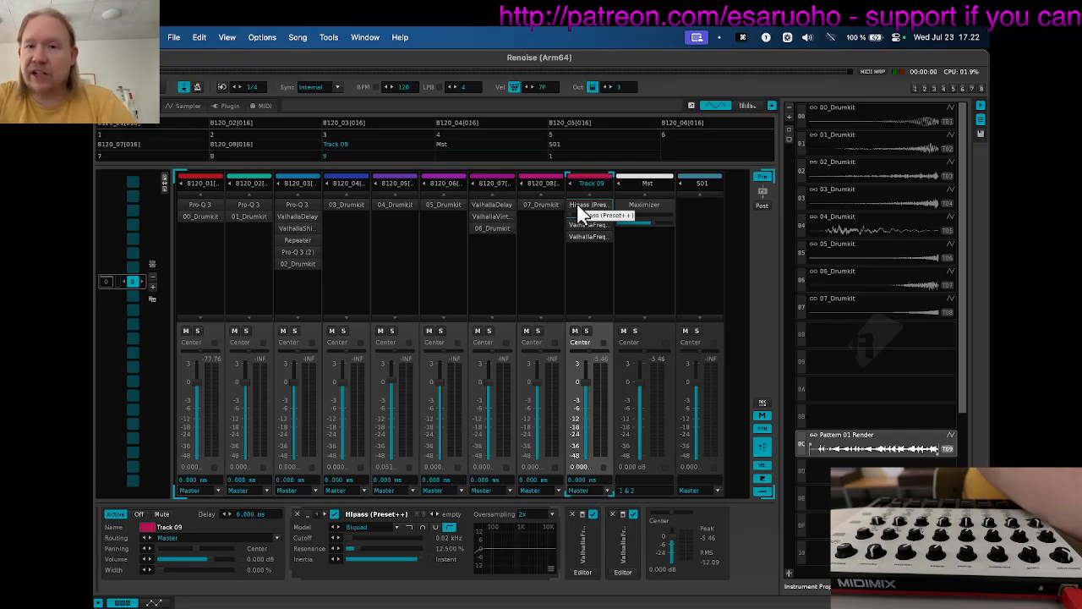
key(Delete)
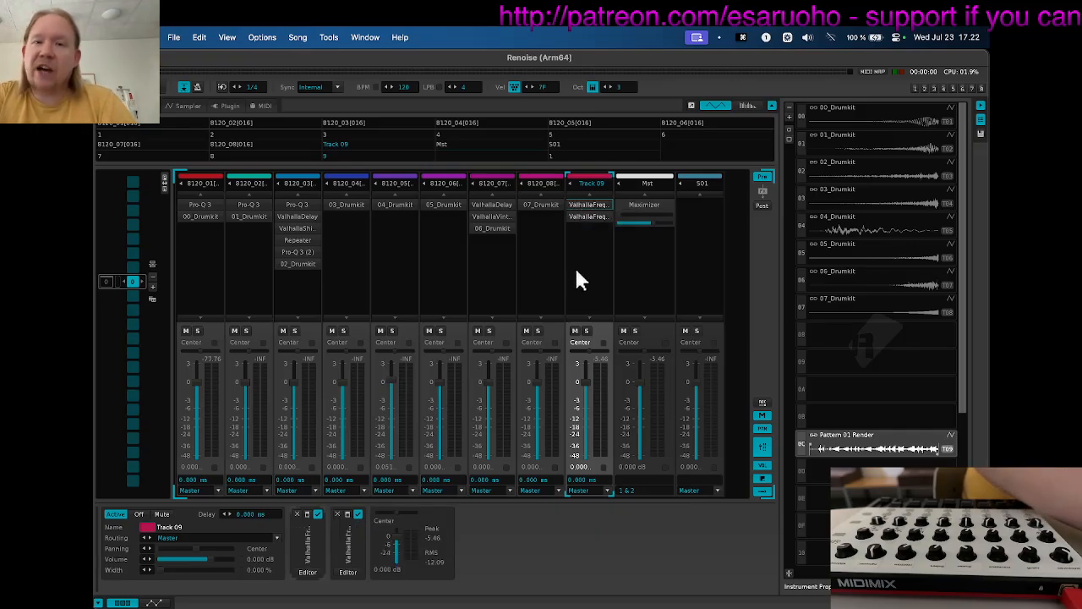
Find the LFOEnvelopePan (Preset++) shortcut, insert that device on Track 09 and draw a wavy custom panning envelope across 1024 lines.
key(super+comma)
click(574, 172)
text(preset++)
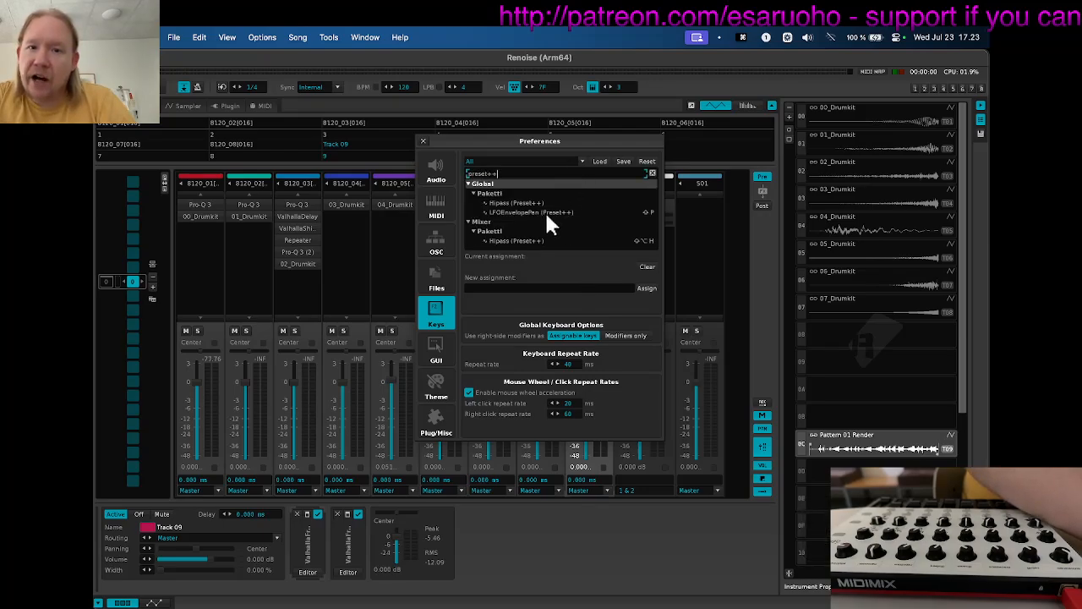
click(423, 140)
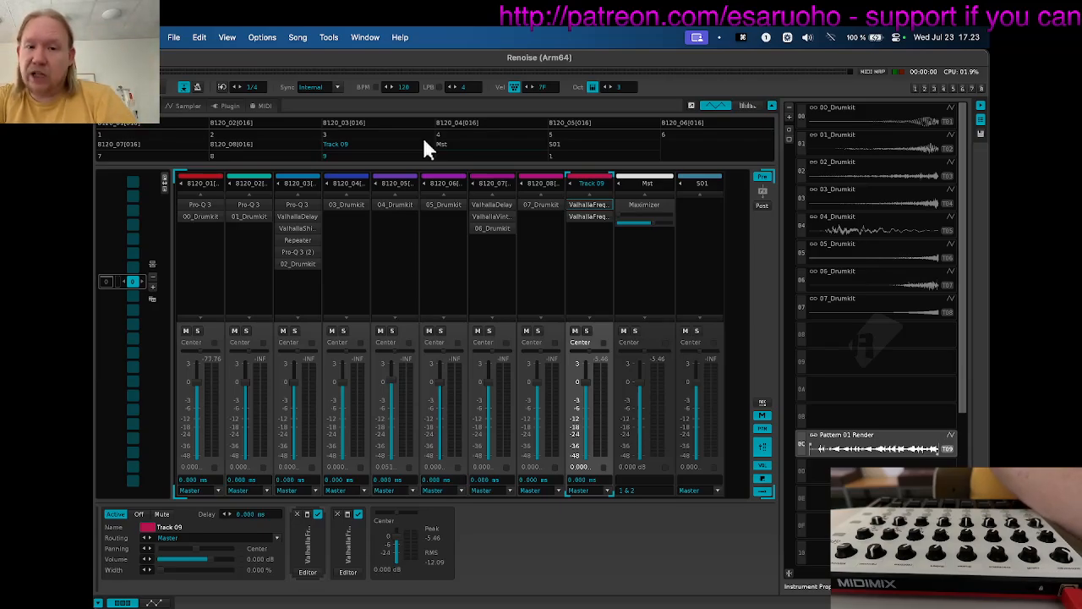
key(shift+super+l)
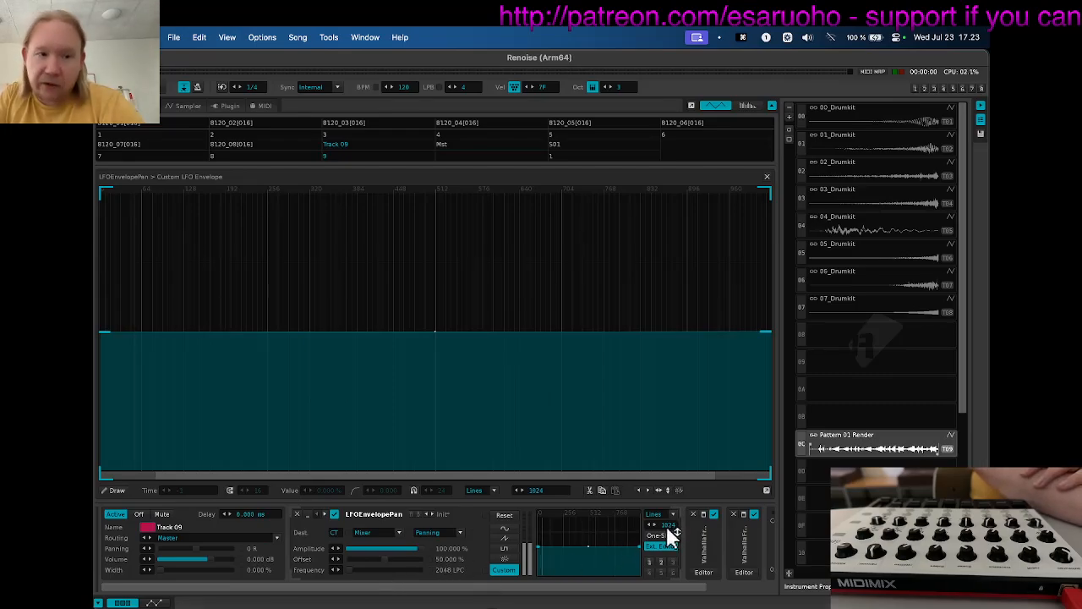
mouse_move(110, 326)
mouse_down()
mouse_move(270, 318)
mouse_move(481, 352)
mouse_move(522, 314)
mouse_move(771, 341)
mouse_up()
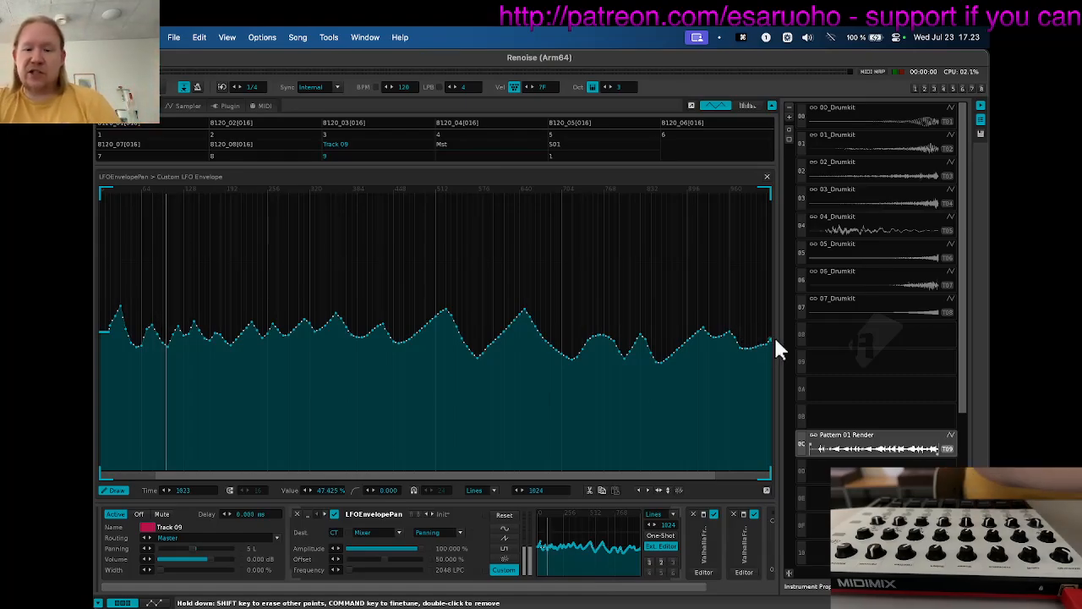
Try a second LFOEnvelopePan device on Track 09 and remove it again.
key(shift+super+p)
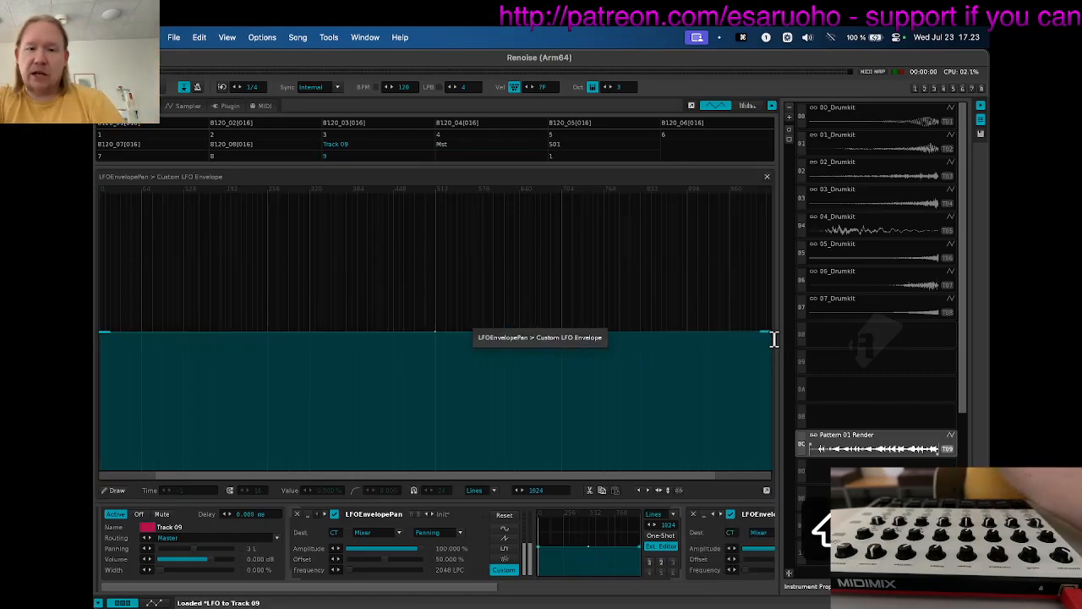
click(297, 514)
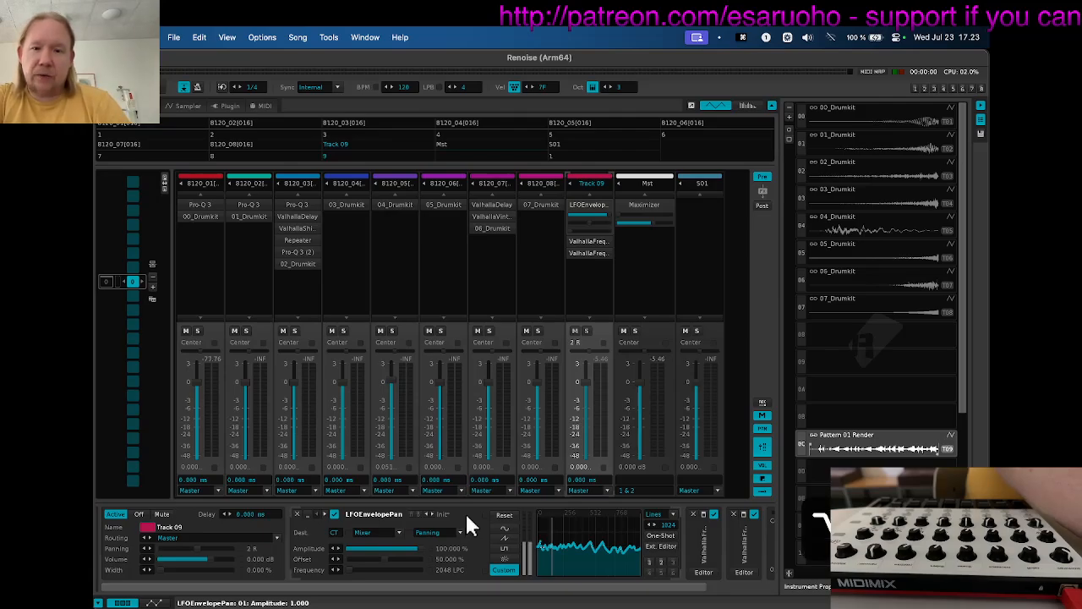
Show and hide the custom envelope editor of Track 09's LFOEnvelopePan device several times with Paketti's Quick LFO Custom Editor, leaving it hidden.
key(ctrl+l)
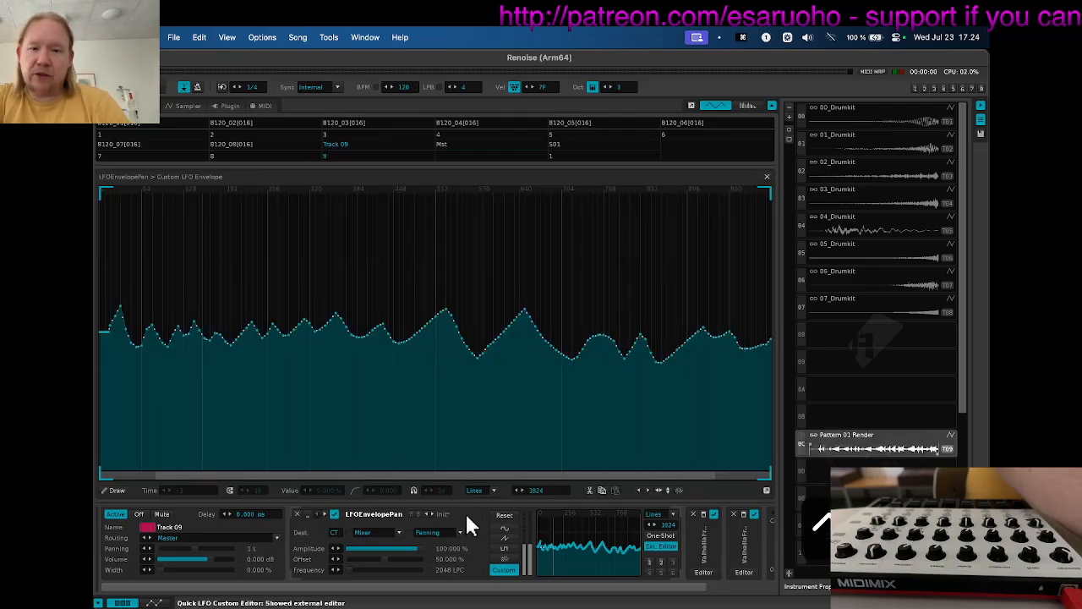
key(ctrl+shift+l)
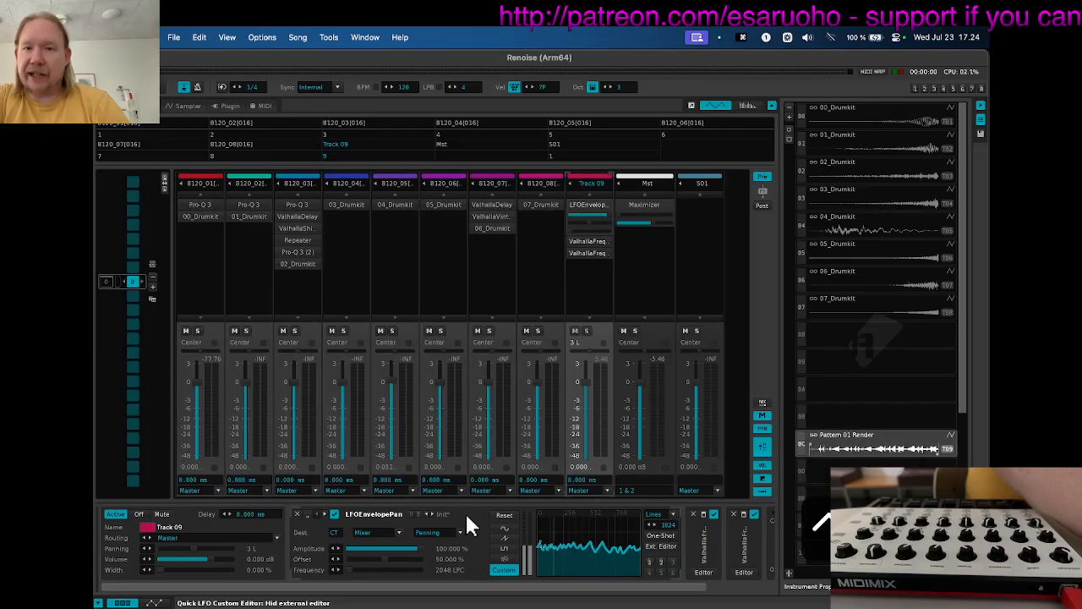
key(ctrl+shift+l)
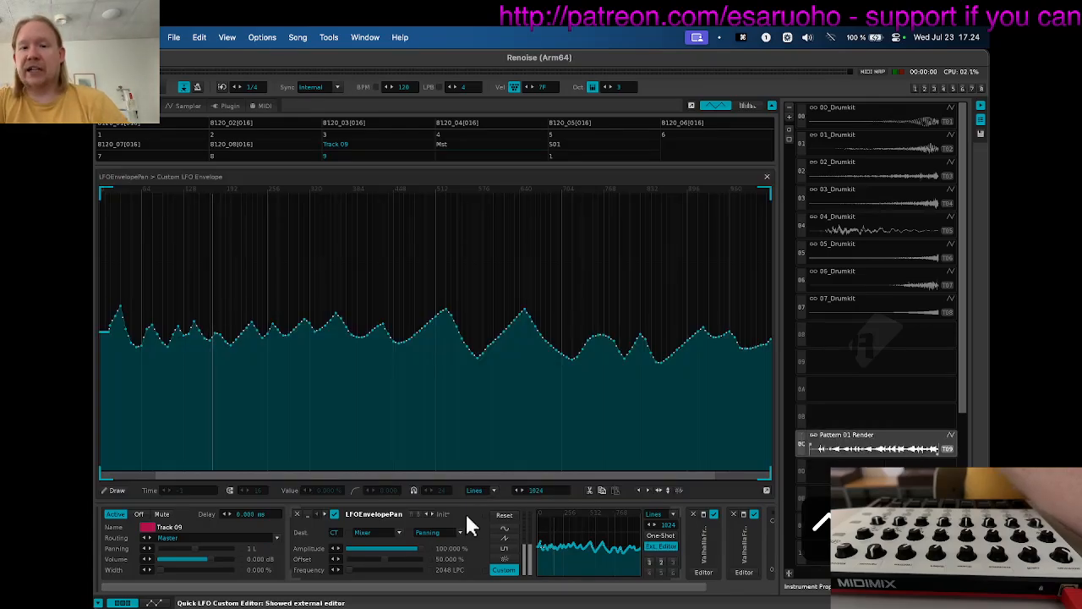
key(ctrl+shift+l)
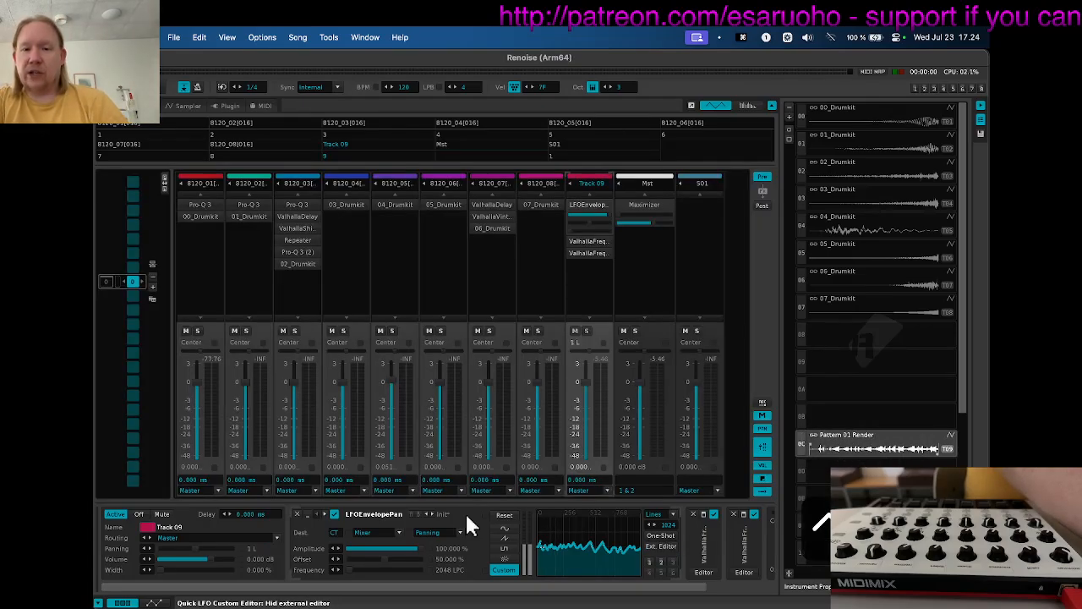
key(ctrl+shift+l)
key(ctrl+shift+l)
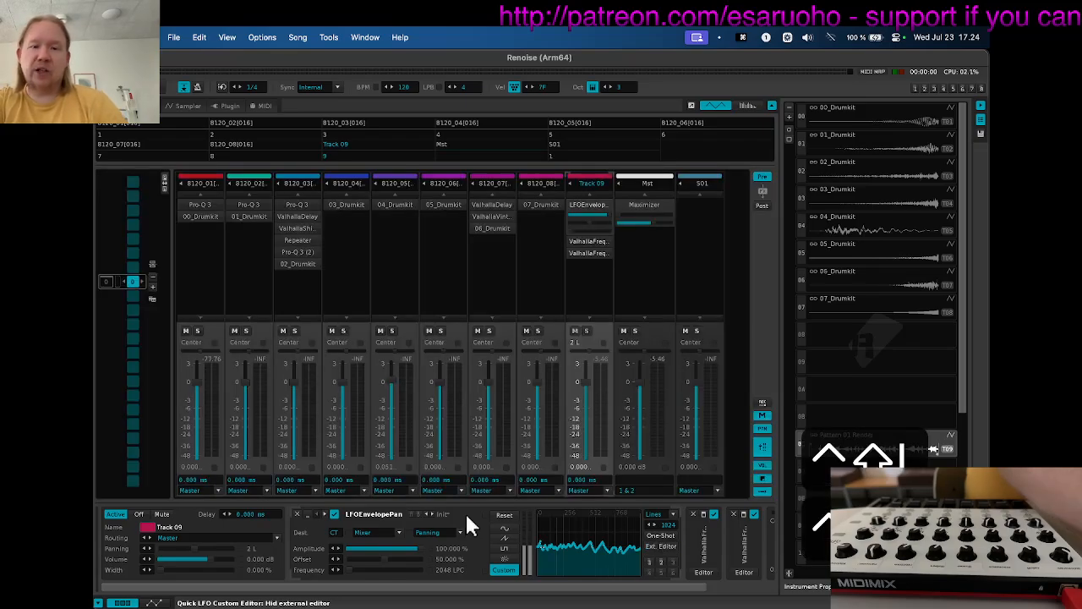
click(583, 206)
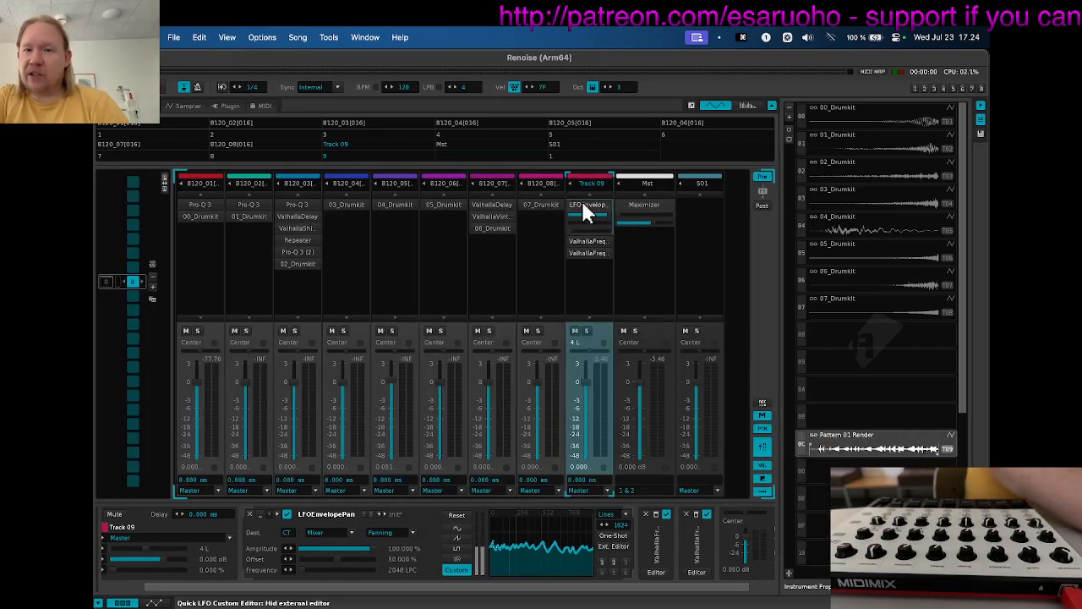
key(ctrl+shift+l)
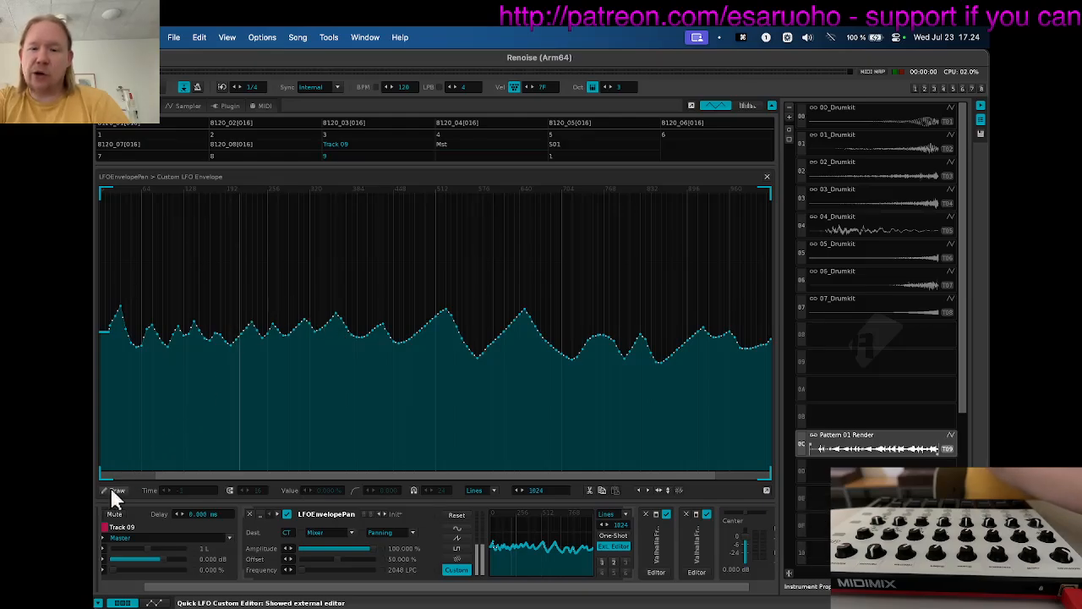
key(ctrl+shift+l)
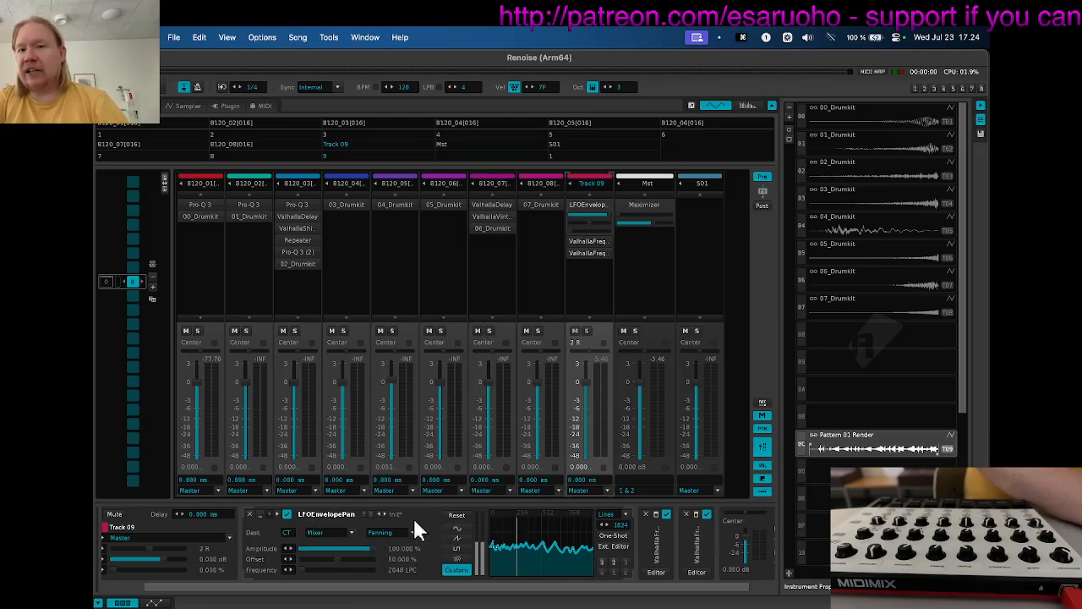
Insert an LFOEnvelopePan device on tracks 8120_02, 8120_04 and 8120_05, closing the external envelope editor after each one.
click(254, 259)
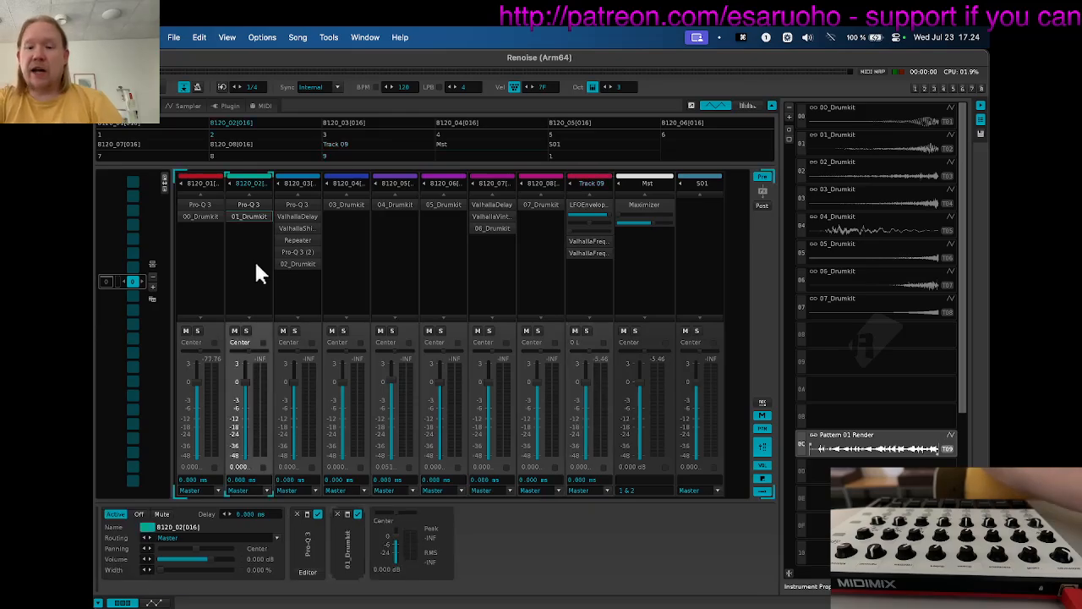
key(shift+super+p)
key(super+h)
click(351, 225)
key(shift+p)
key(super+h)
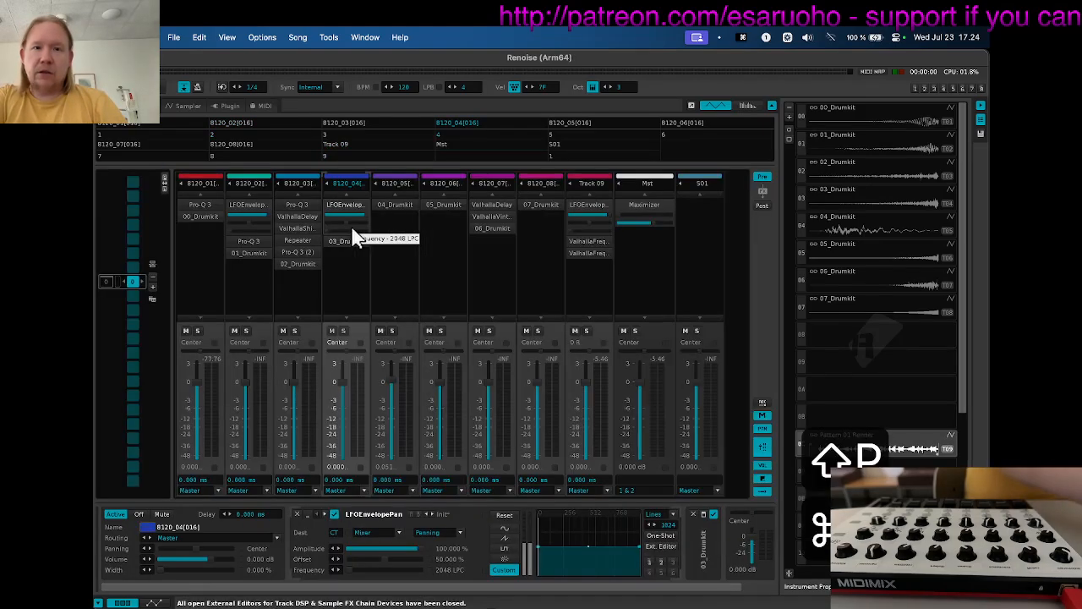
click(412, 220)
key(shift+super+p)
key(super+h)
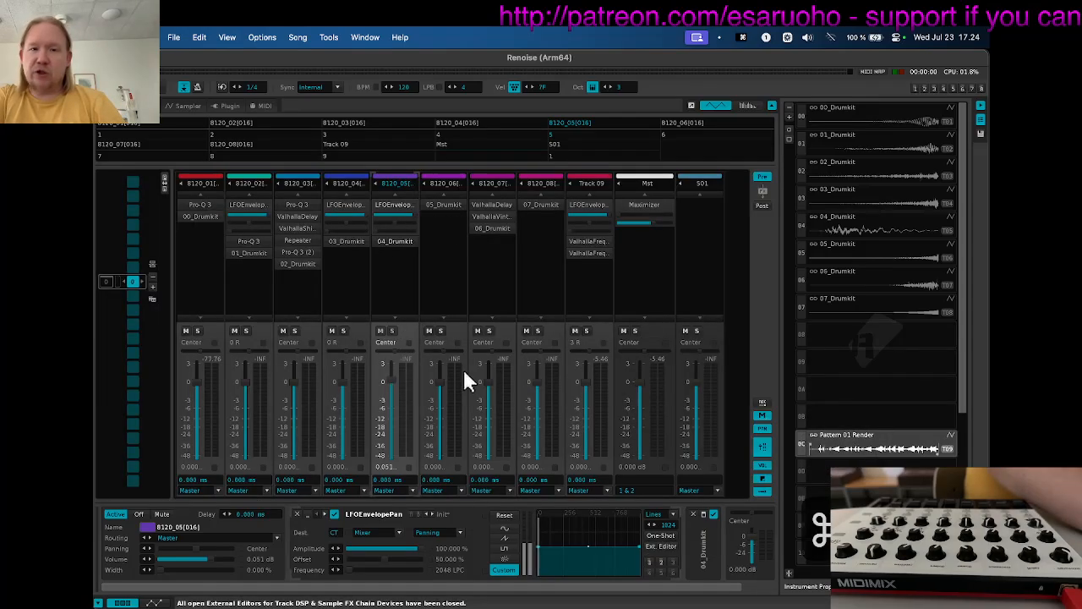
Open the custom envelope editor of the LFOEnvelopePan on 8120_05 and draw a wavy panning curve across 1024 lines.
click(389, 201)
key(shift+super+p)
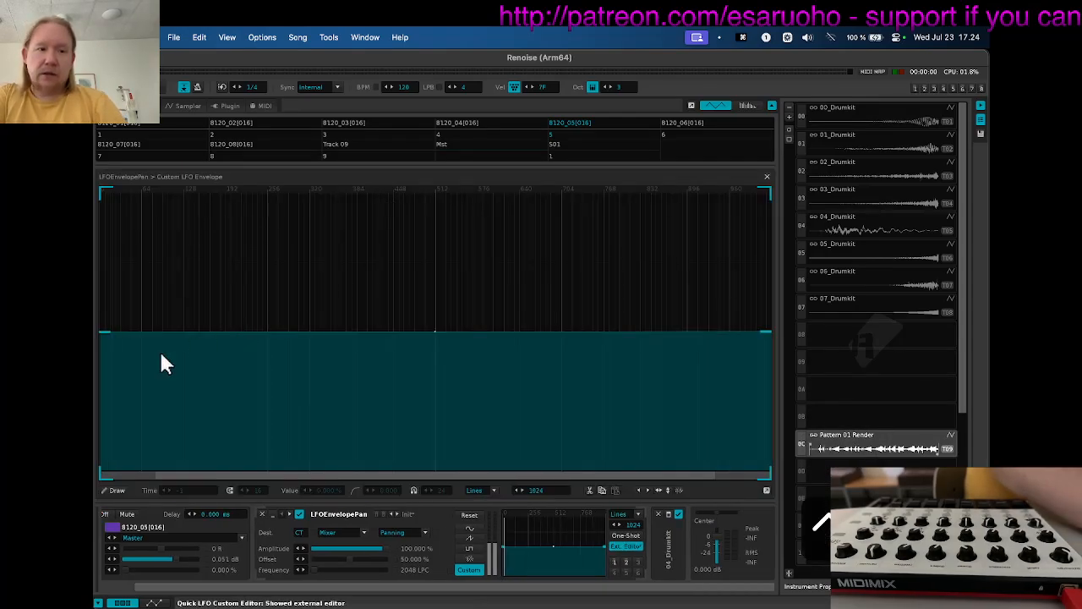
click(116, 490)
mouse_move(107, 331)
mouse_down()
mouse_move(161, 370)
mouse_move(314, 329)
mouse_move(769, 335)
mouse_move(793, 324)
mouse_up()
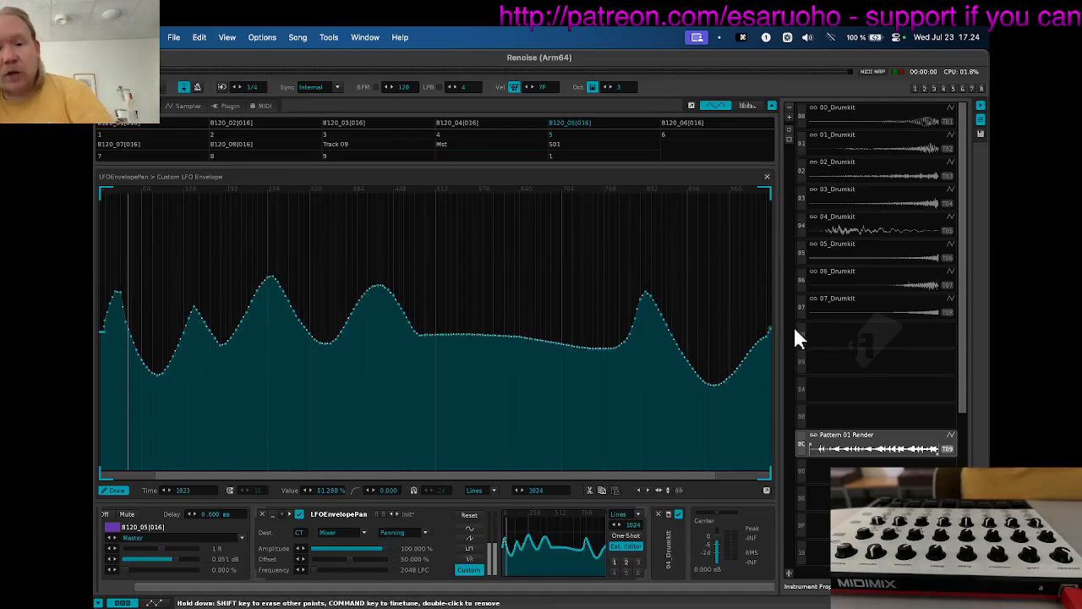
Return to the pattern editor and switch to OBS.
key(F2)
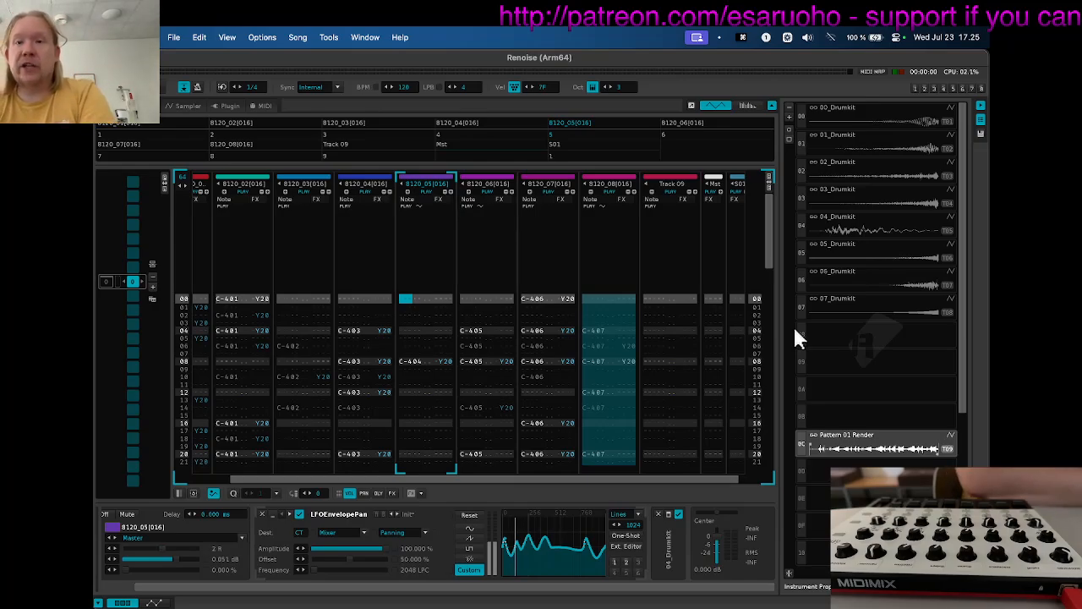
key(super+Tab)
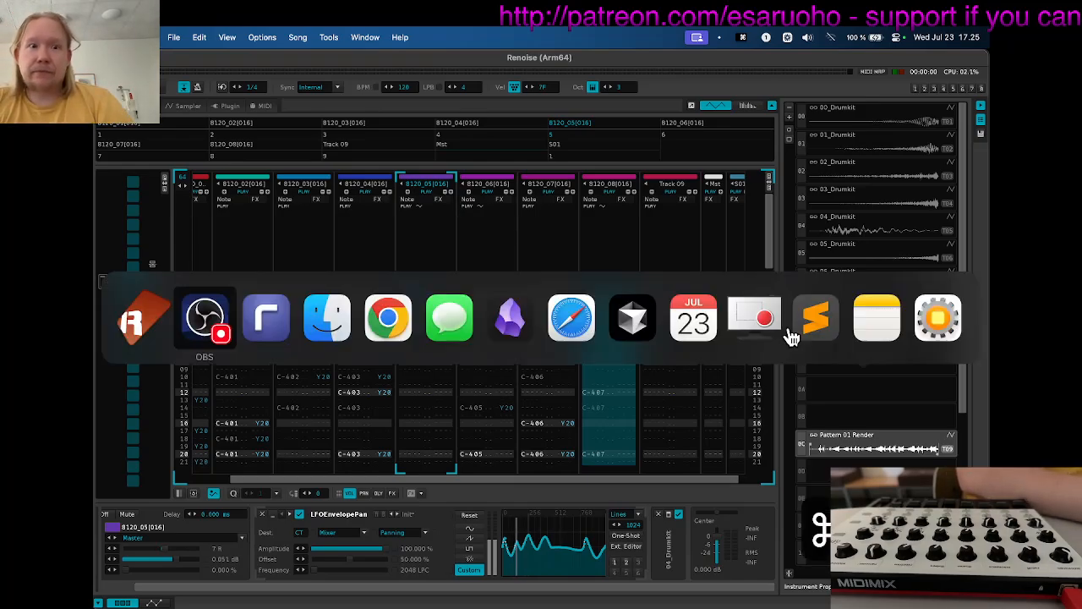